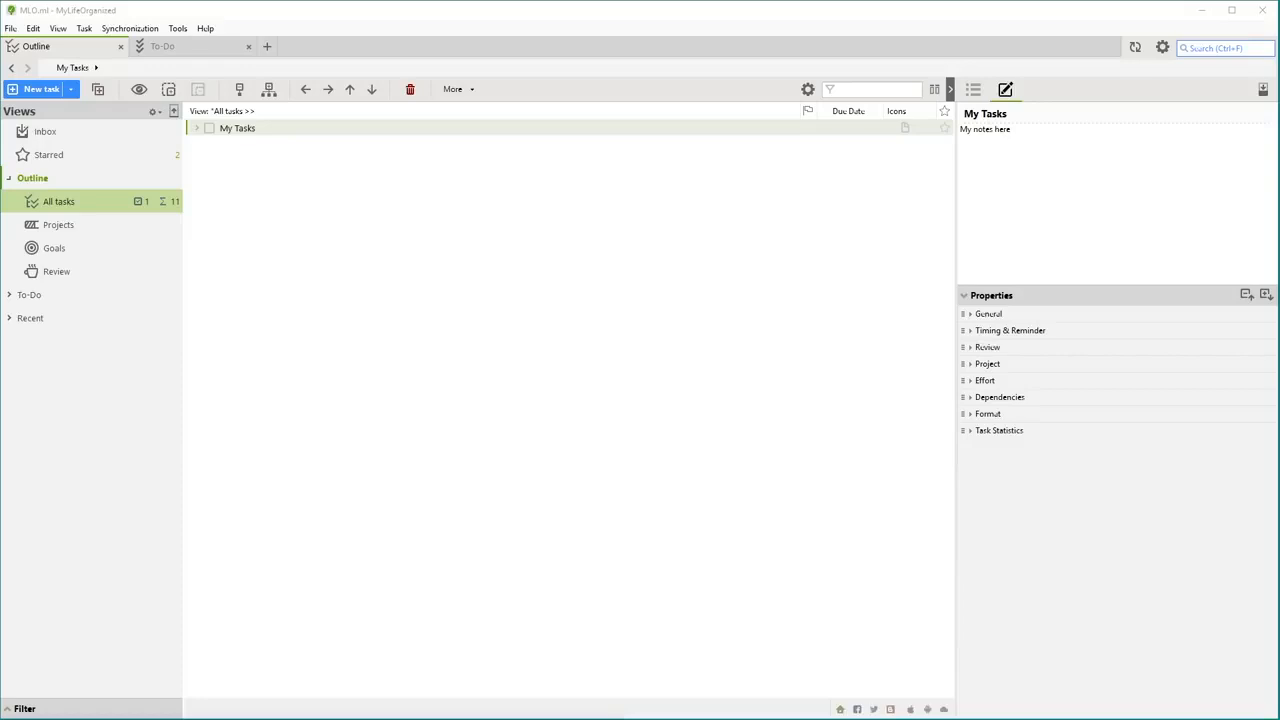
key(alt+Tab)
click(70, 90)
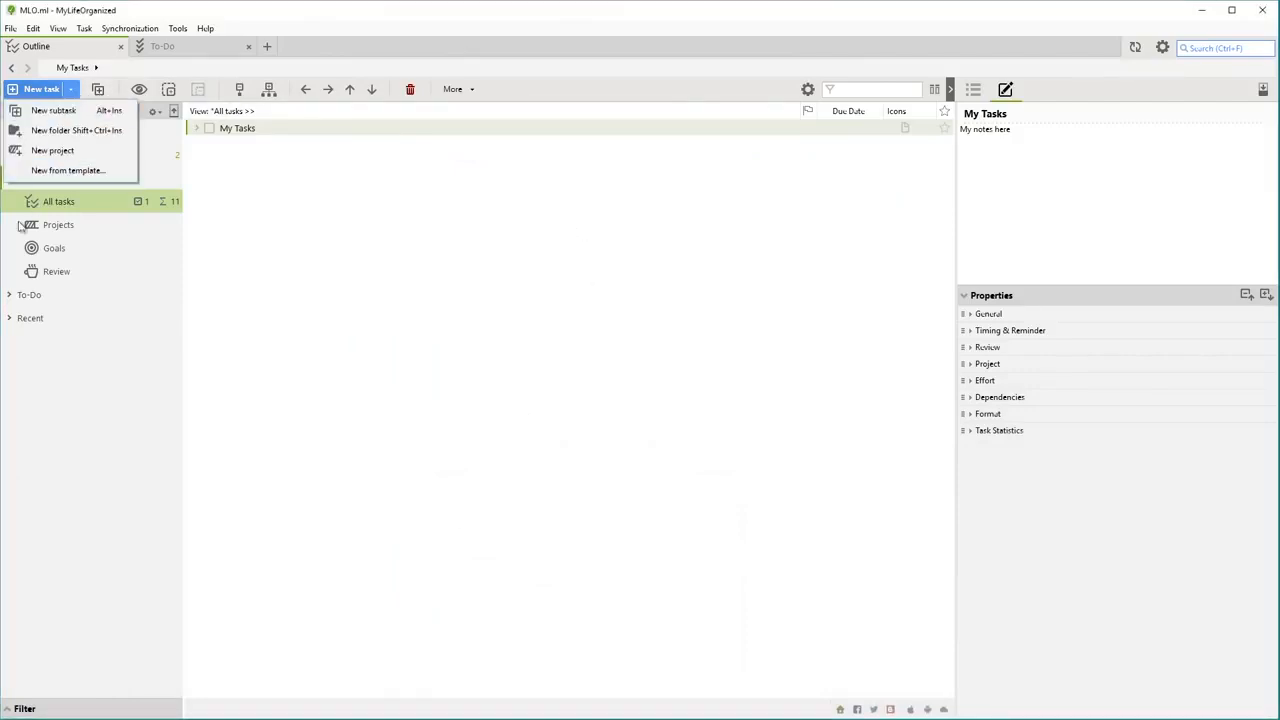
click(10, 296)
click(10, 296)
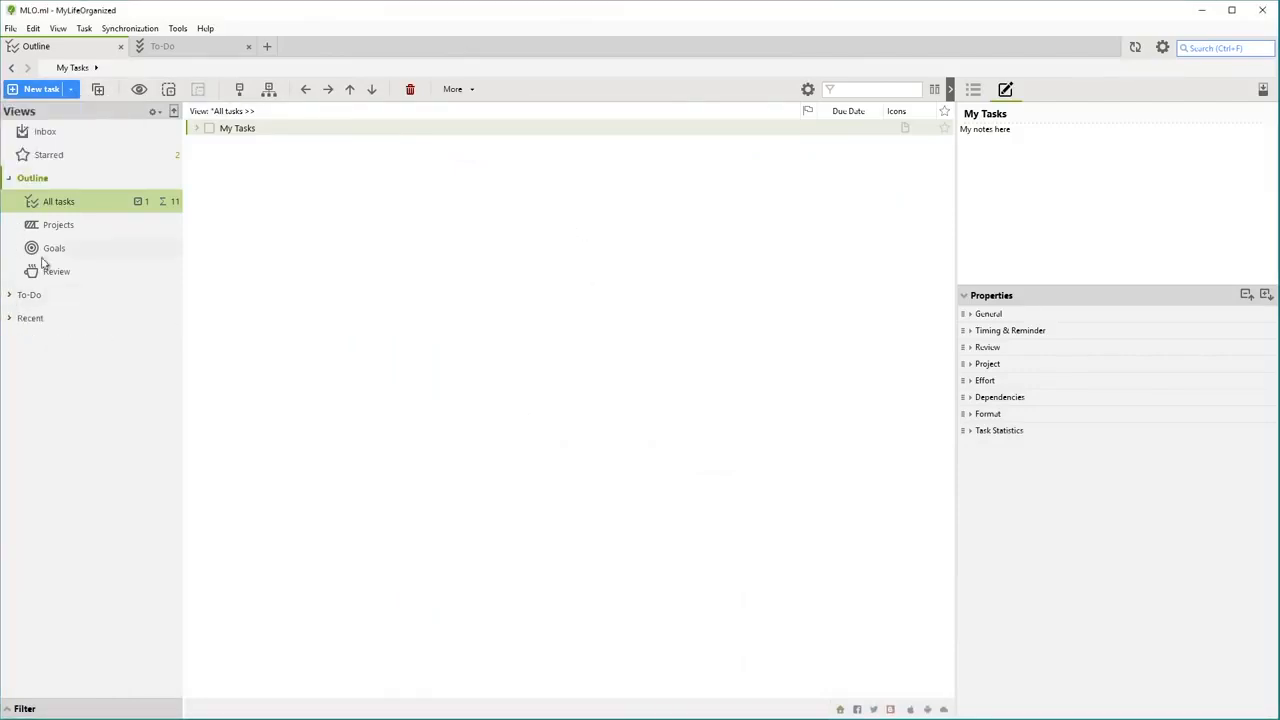
click(165, 47)
click(109, 48)
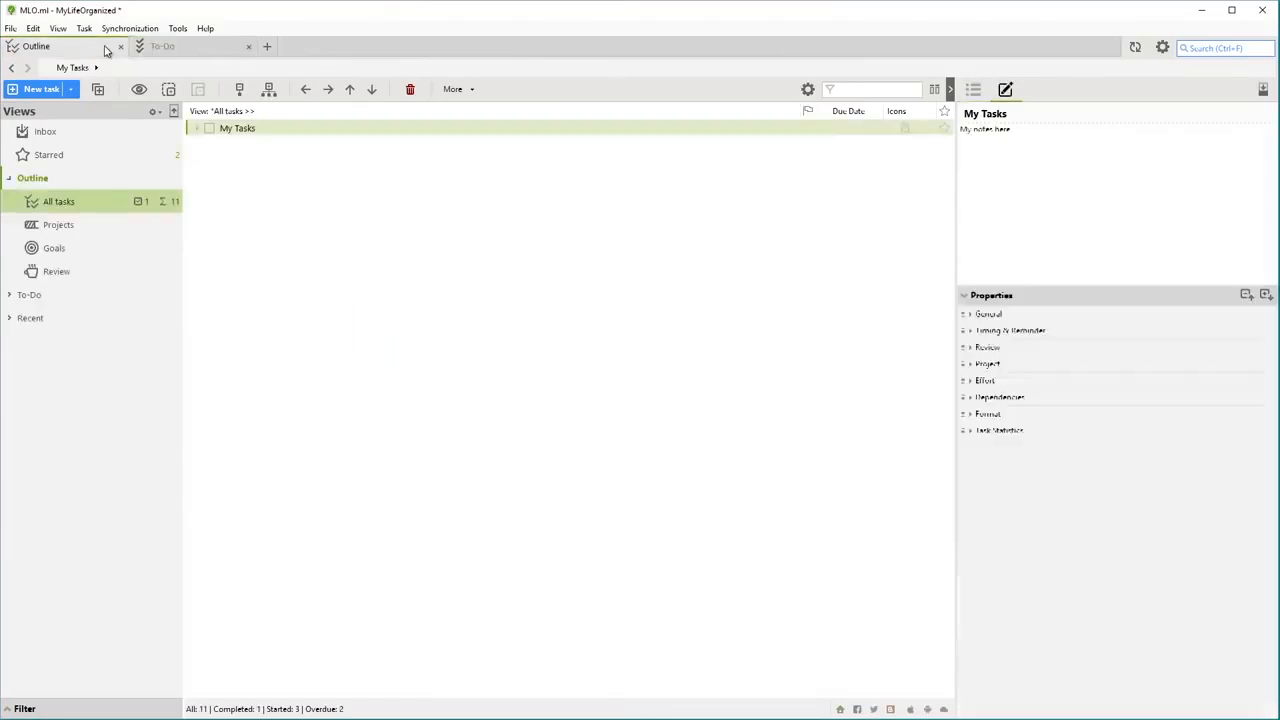
click(173, 112)
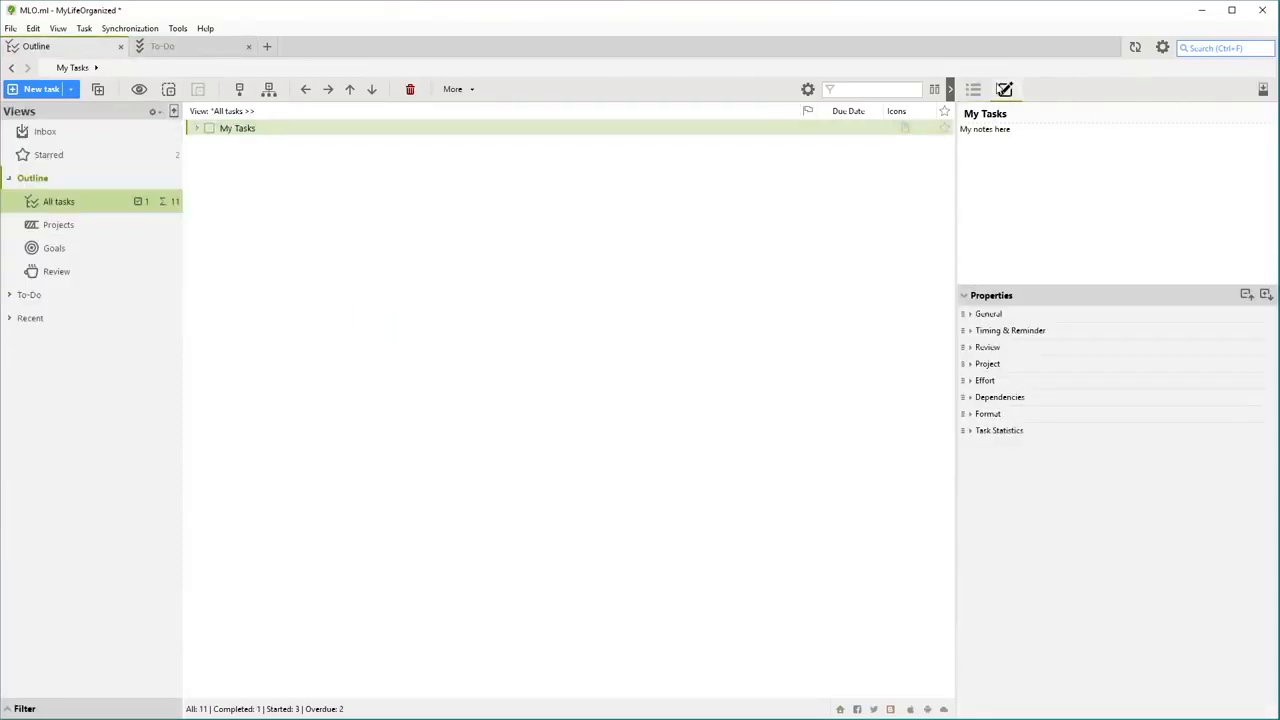
click(950, 89)
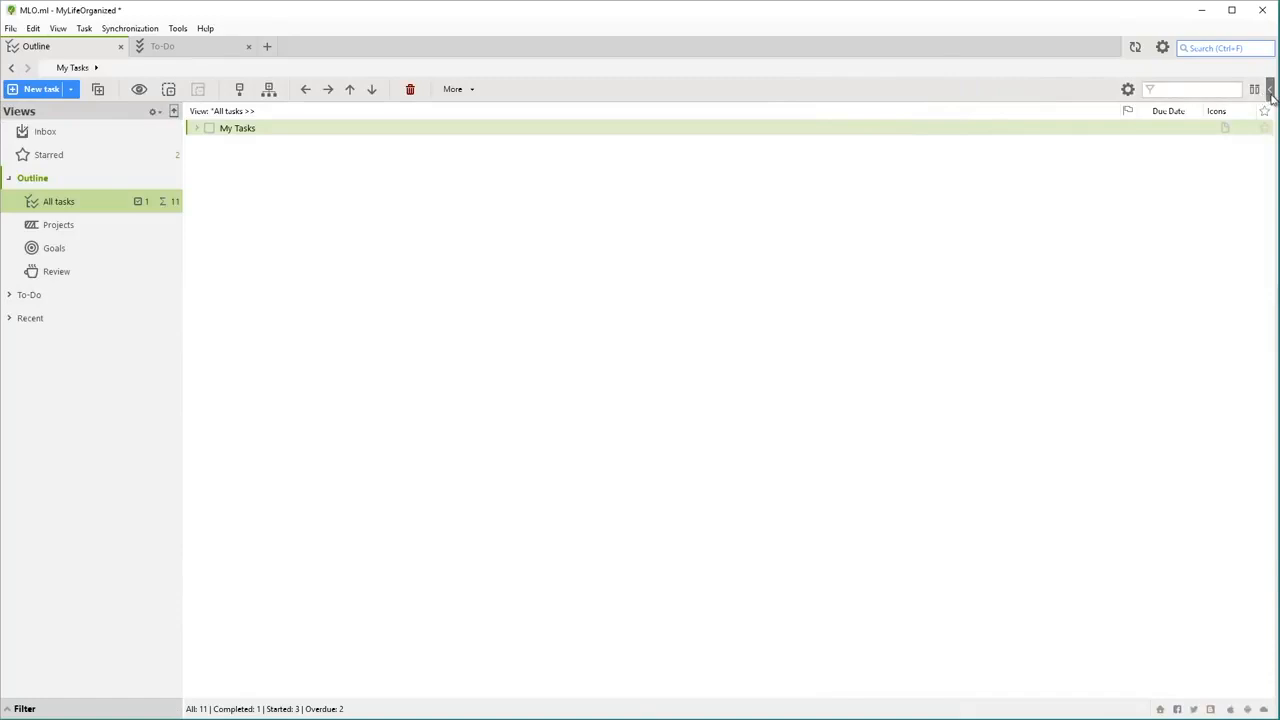
click(1271, 91)
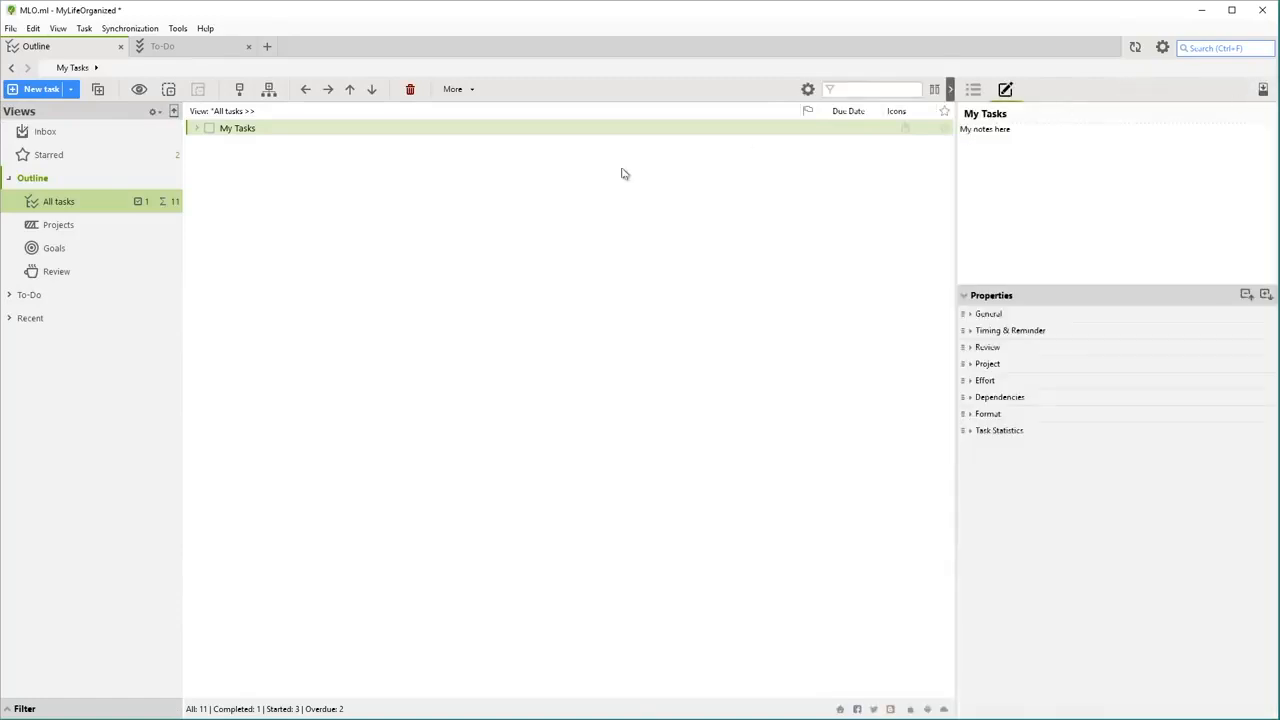
Expand My Tasks along with its Project, Folder, Goals and Every day task branches
click(196, 129)
click(210, 144)
click(210, 174)
click(210, 205)
click(210, 251)
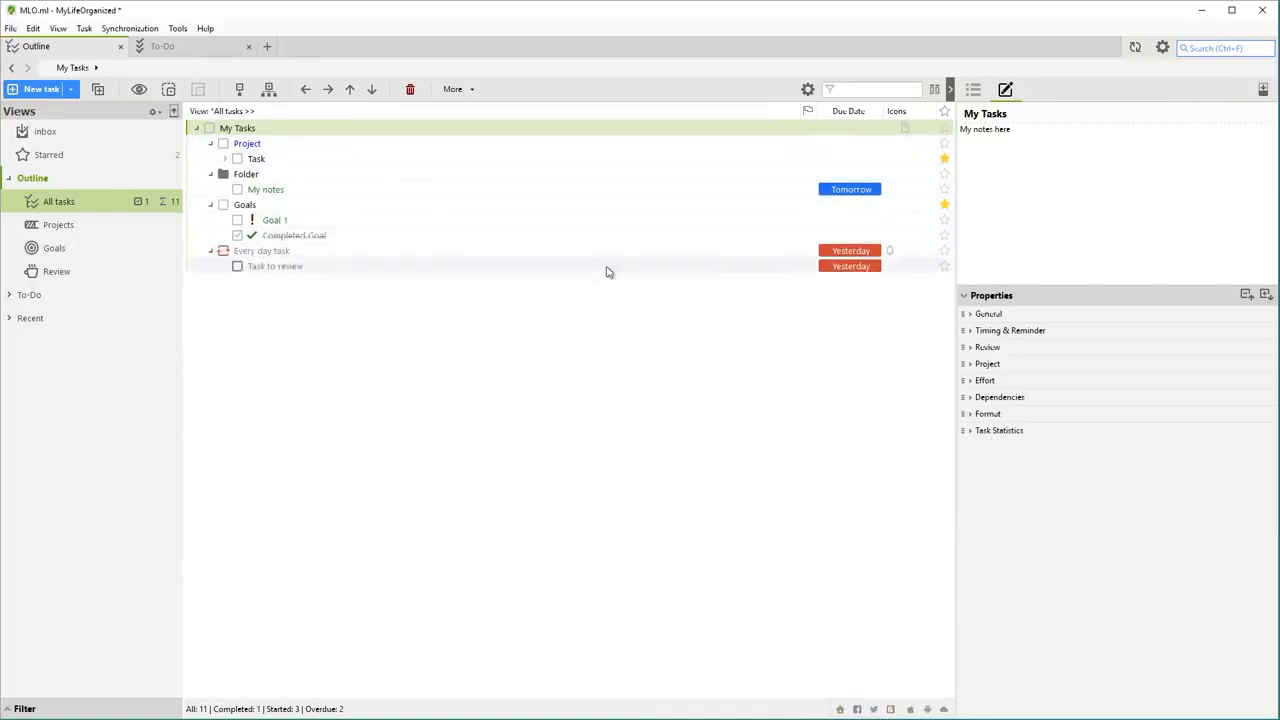
Add the Context column to the All tasks outline and clear the "folder" text filter
click(934, 89)
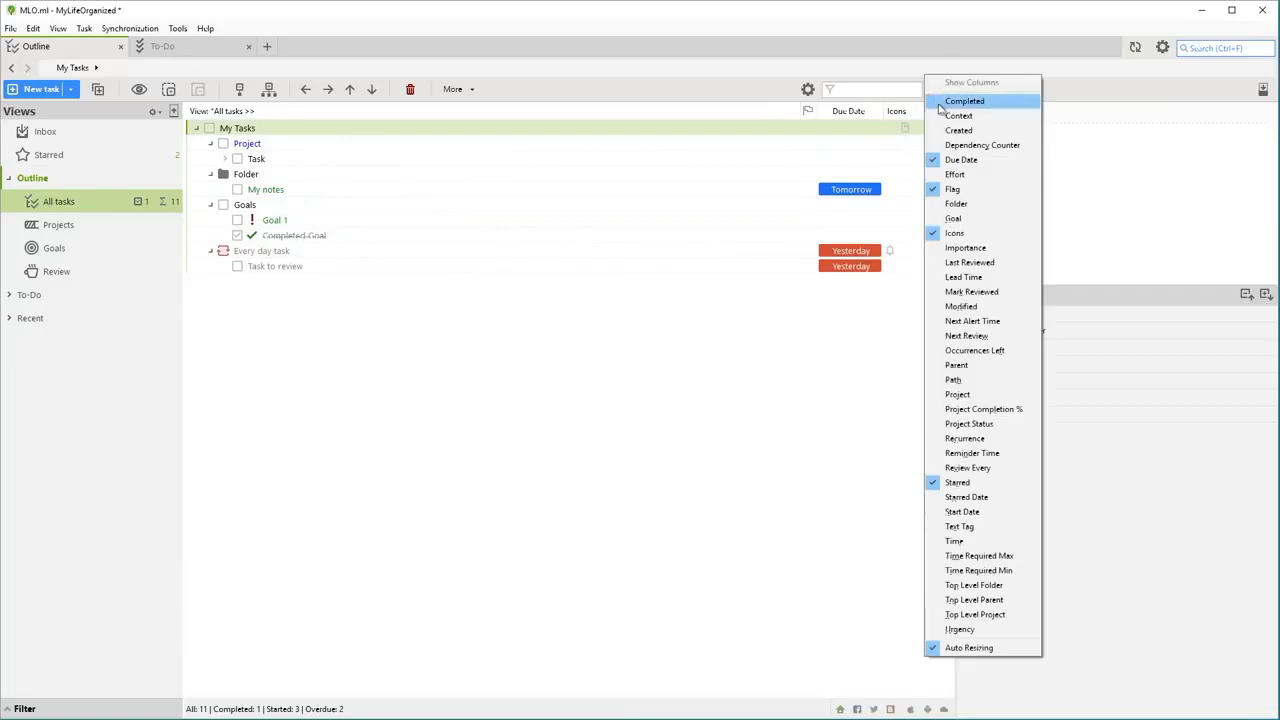
click(958, 115)
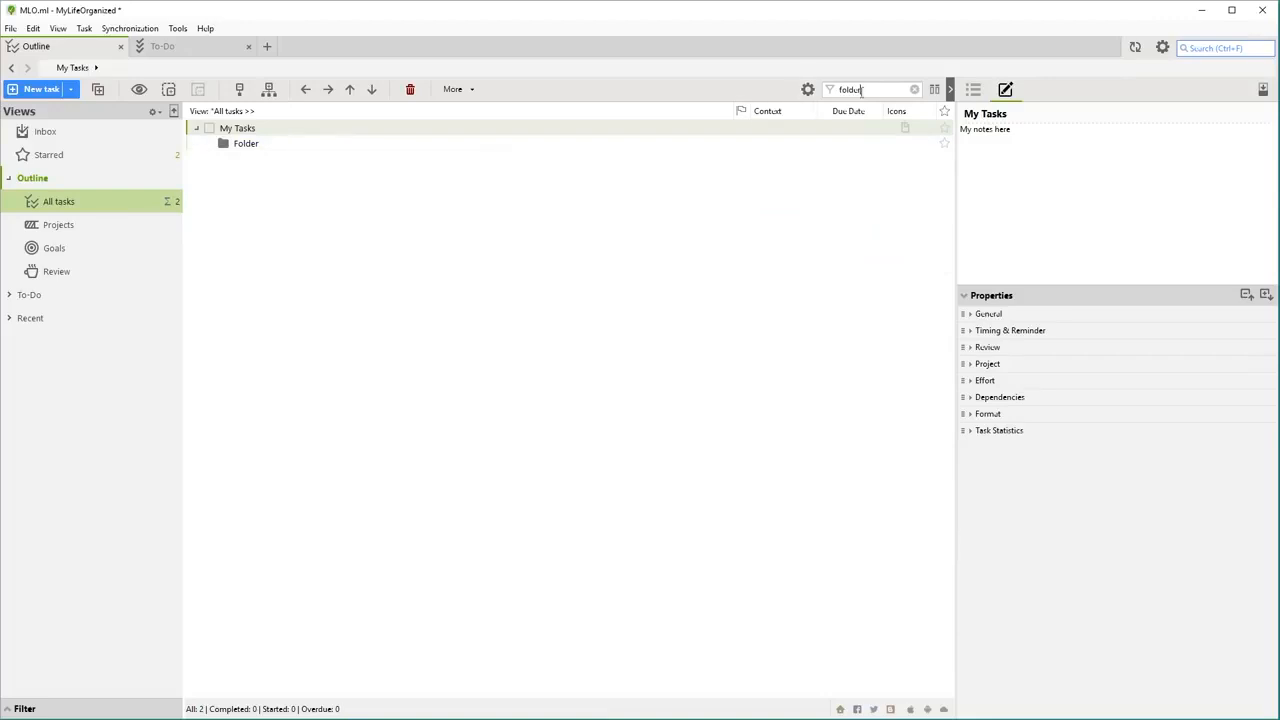
click(914, 89)
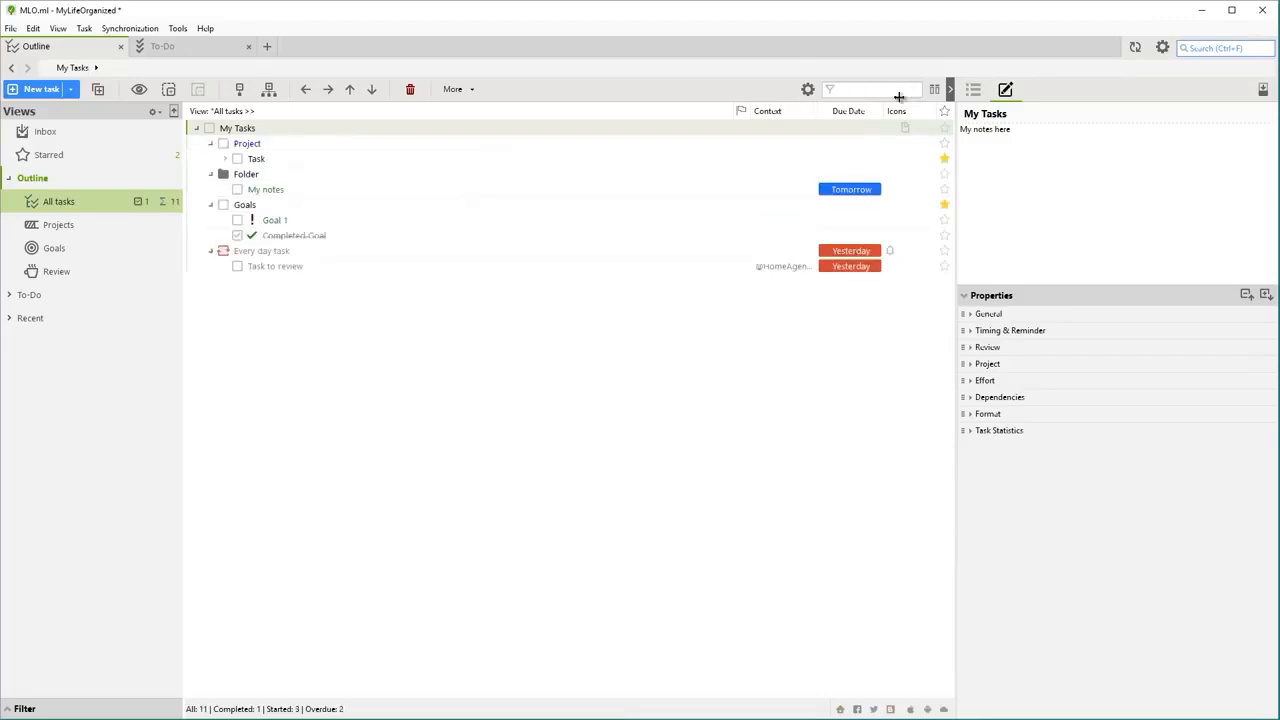
Give Project, Folder and Goals green flags, and give Completed Goal and Task to review orange flags
click(742, 143)
click(746, 177)
click(745, 176)
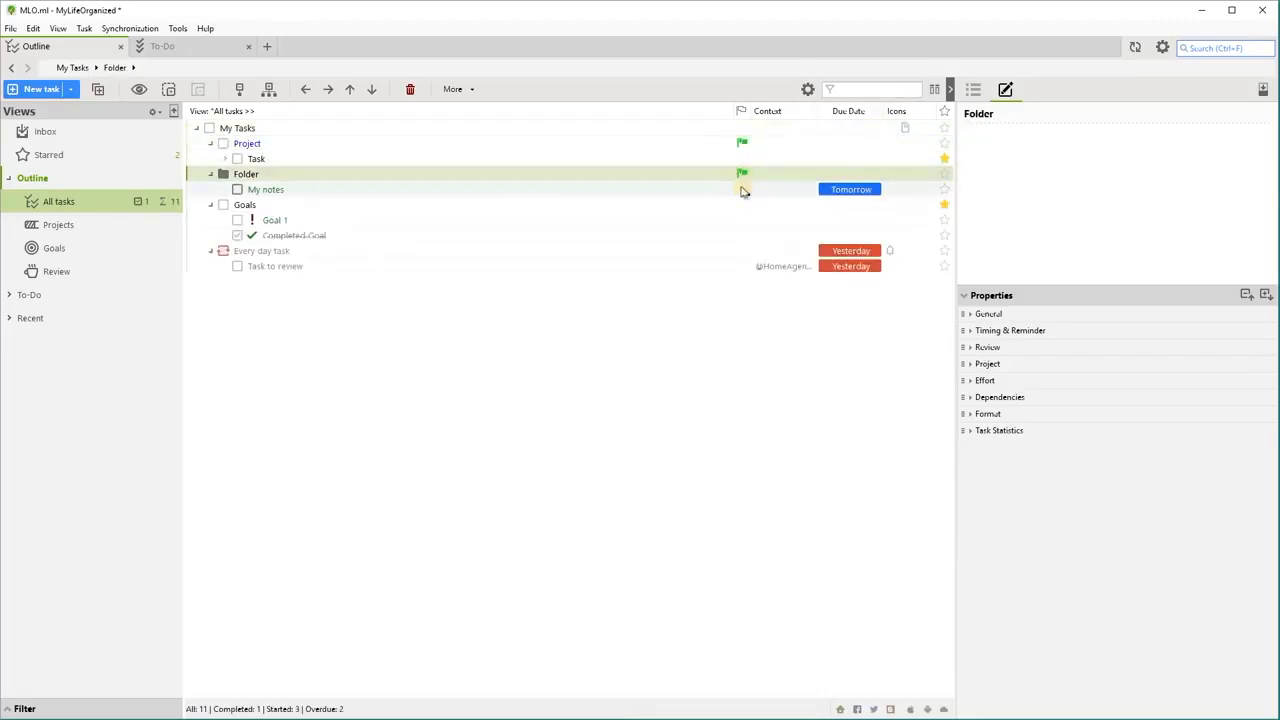
click(742, 204)
click(742, 235)
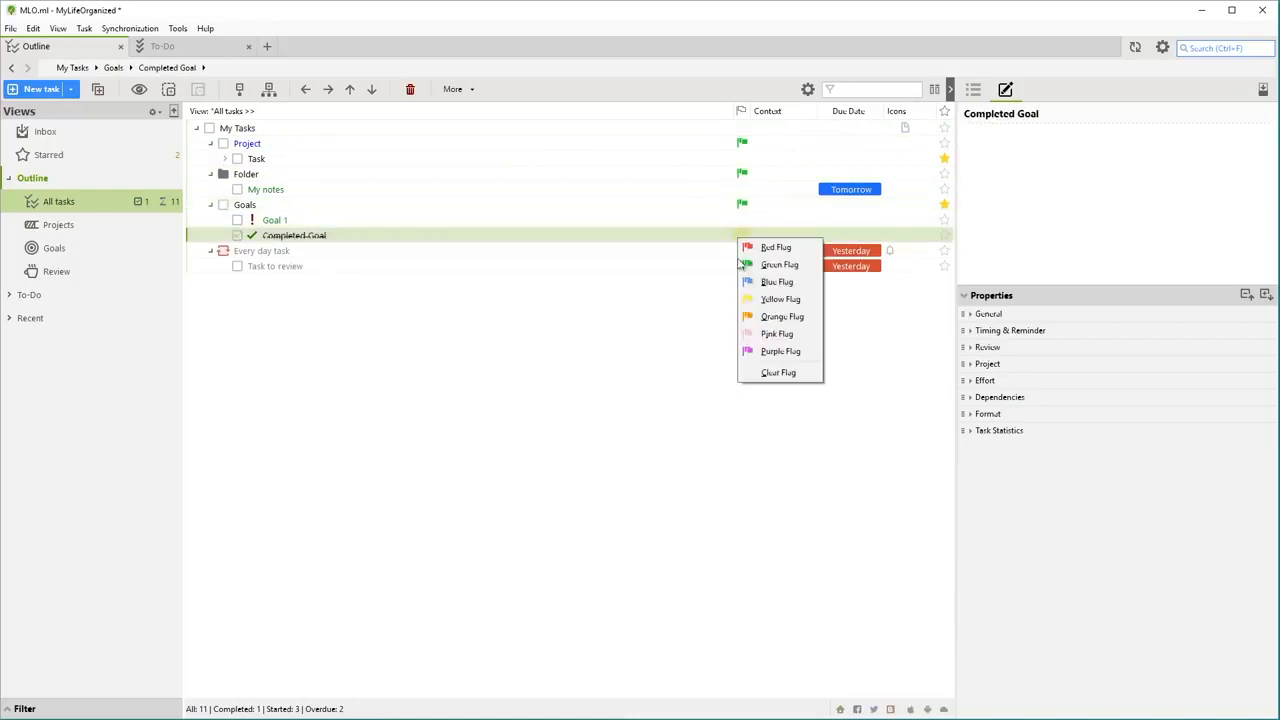
click(781, 316)
click(742, 266)
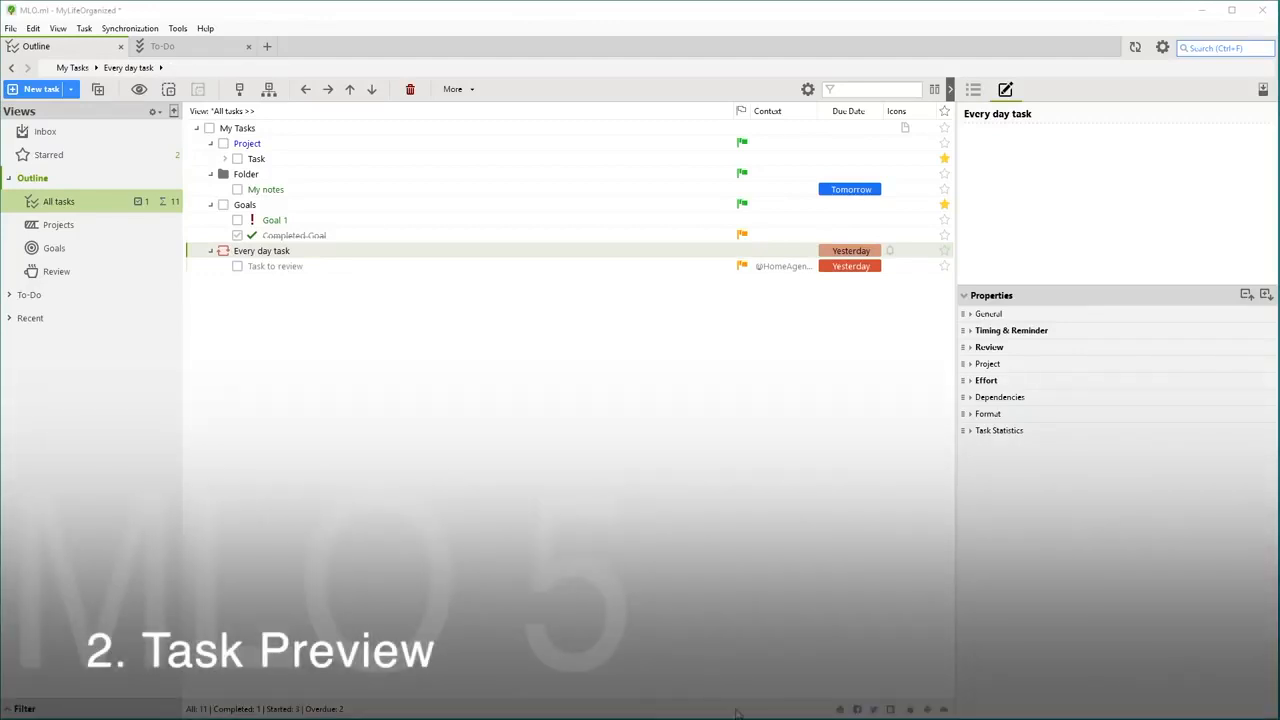
Switch the details pane to task preview and examine My Tasks, Project, Completed Goal and Every day task
click(523, 128)
click(973, 91)
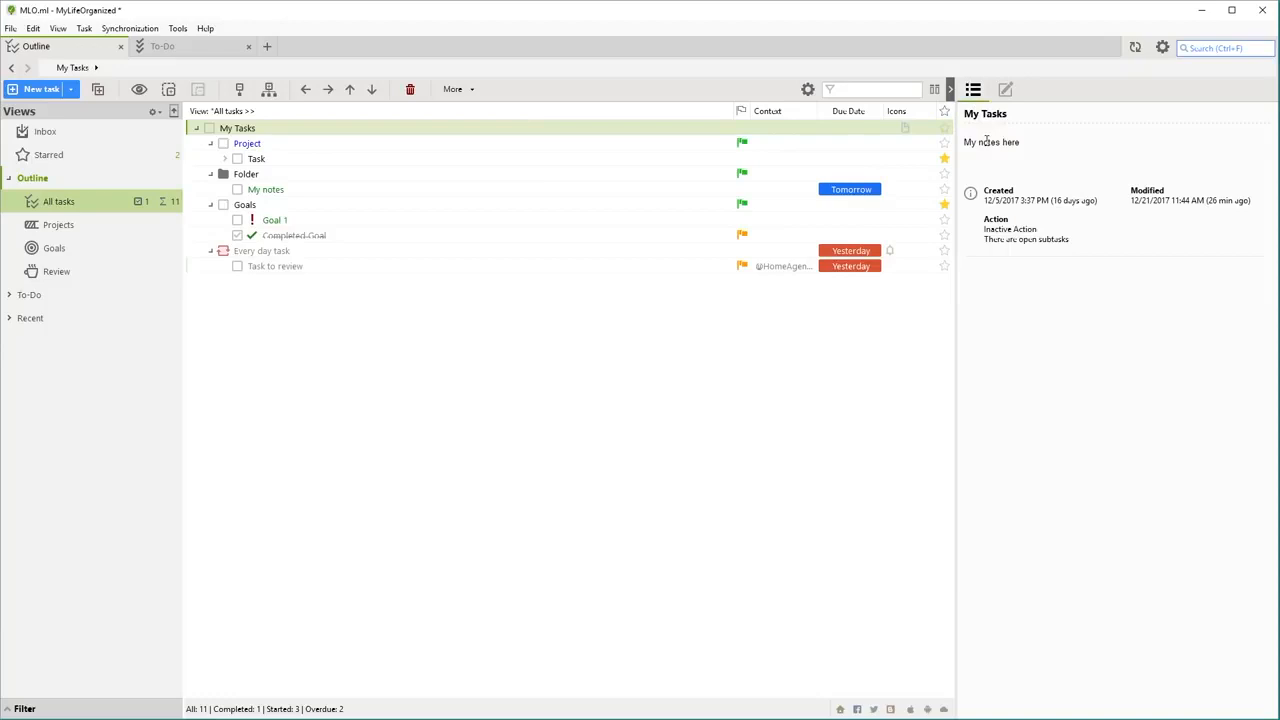
click(557, 149)
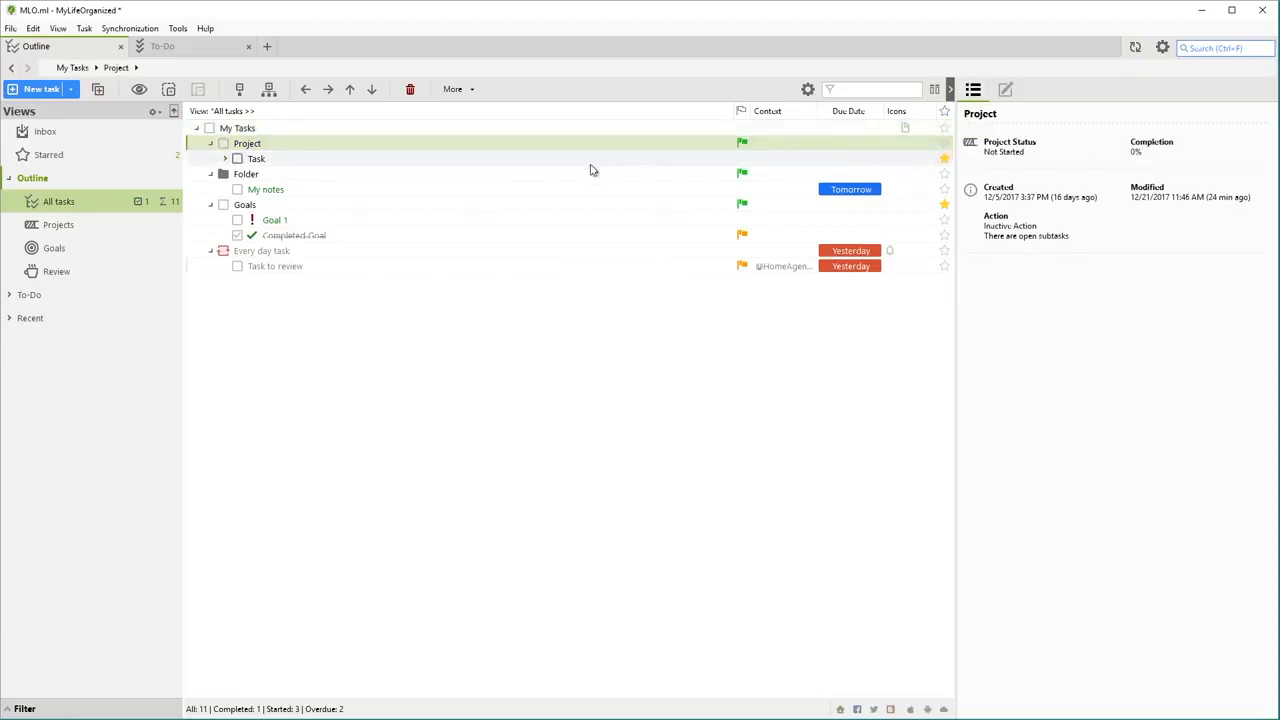
click(531, 237)
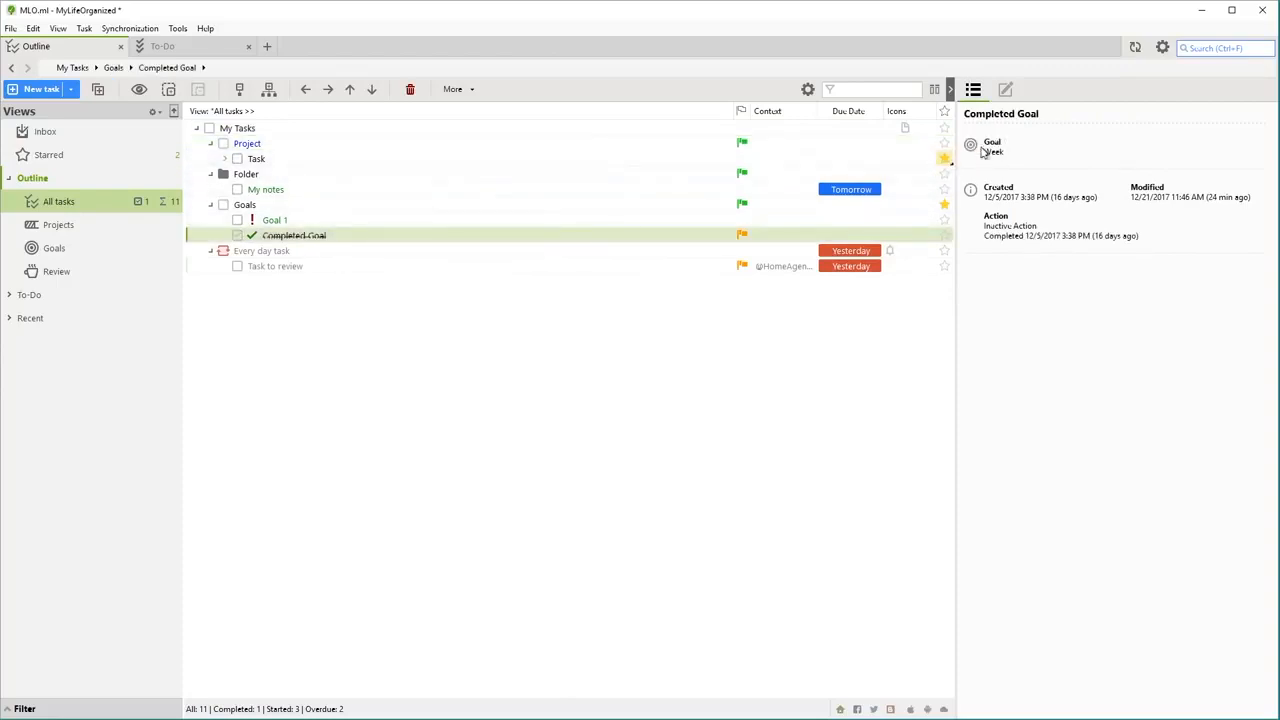
click(517, 252)
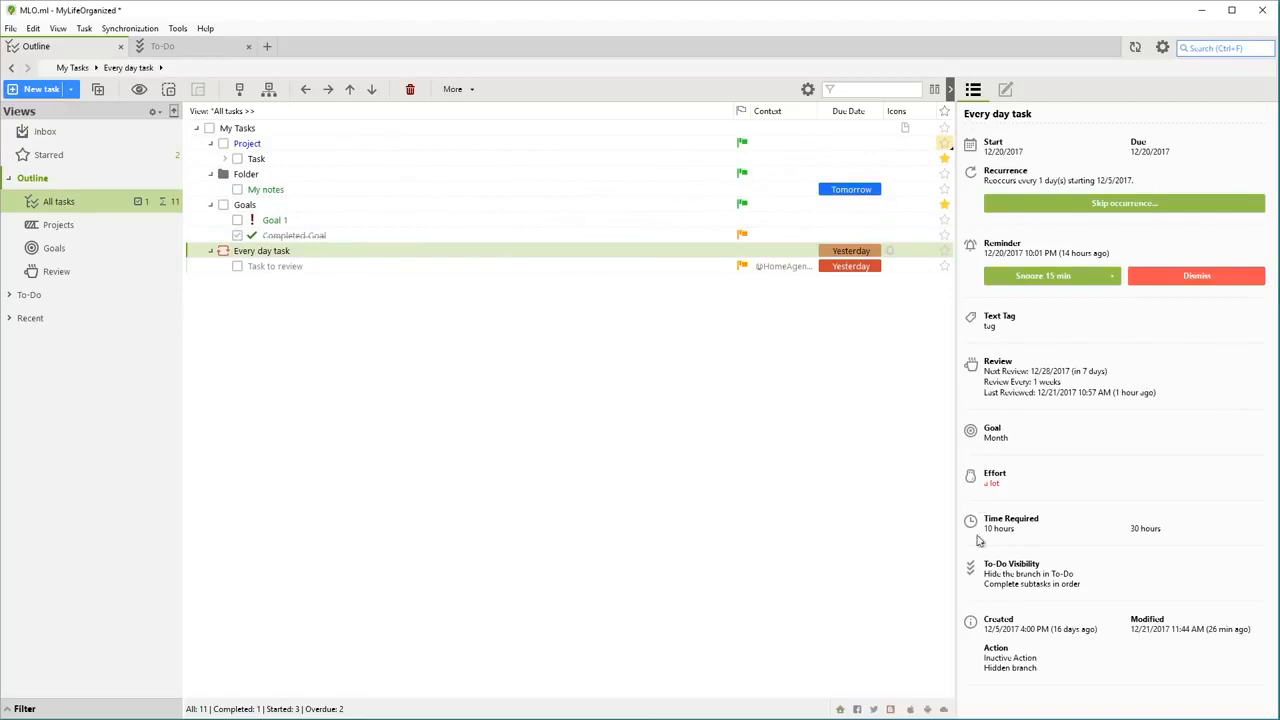
Mark the Task to review subtask as reviewed from its preview
click(512, 271)
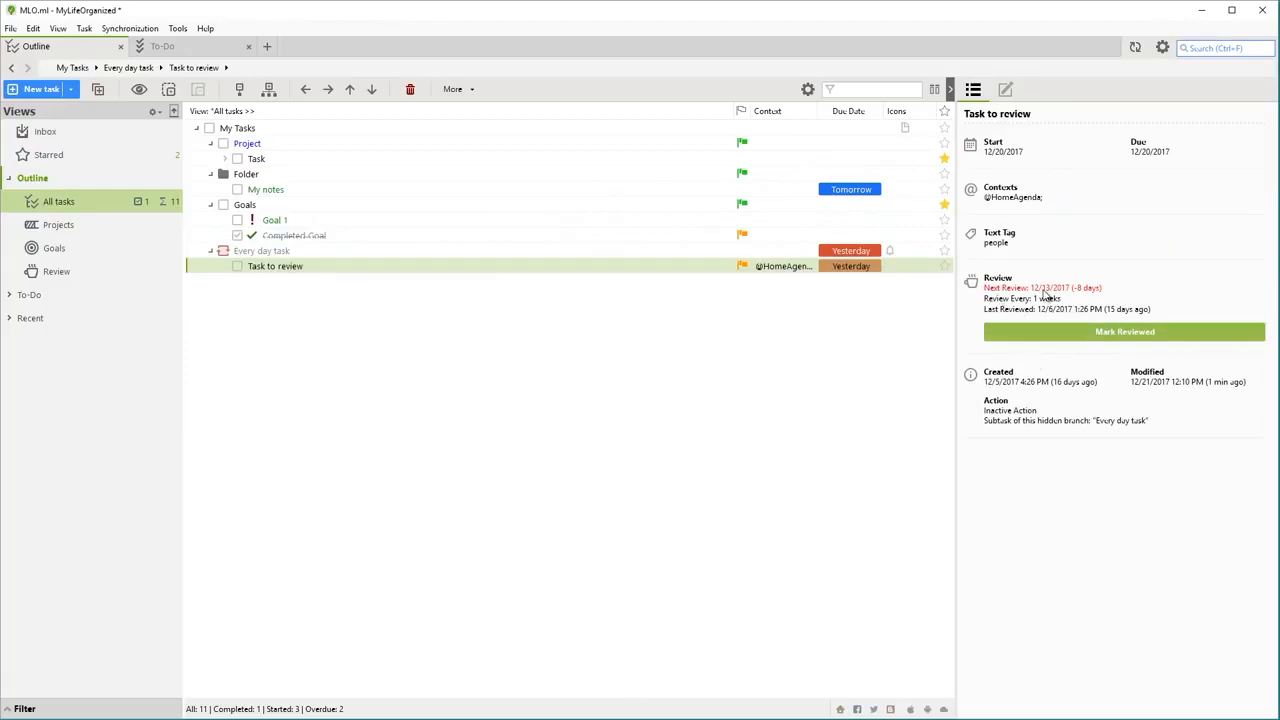
click(1078, 336)
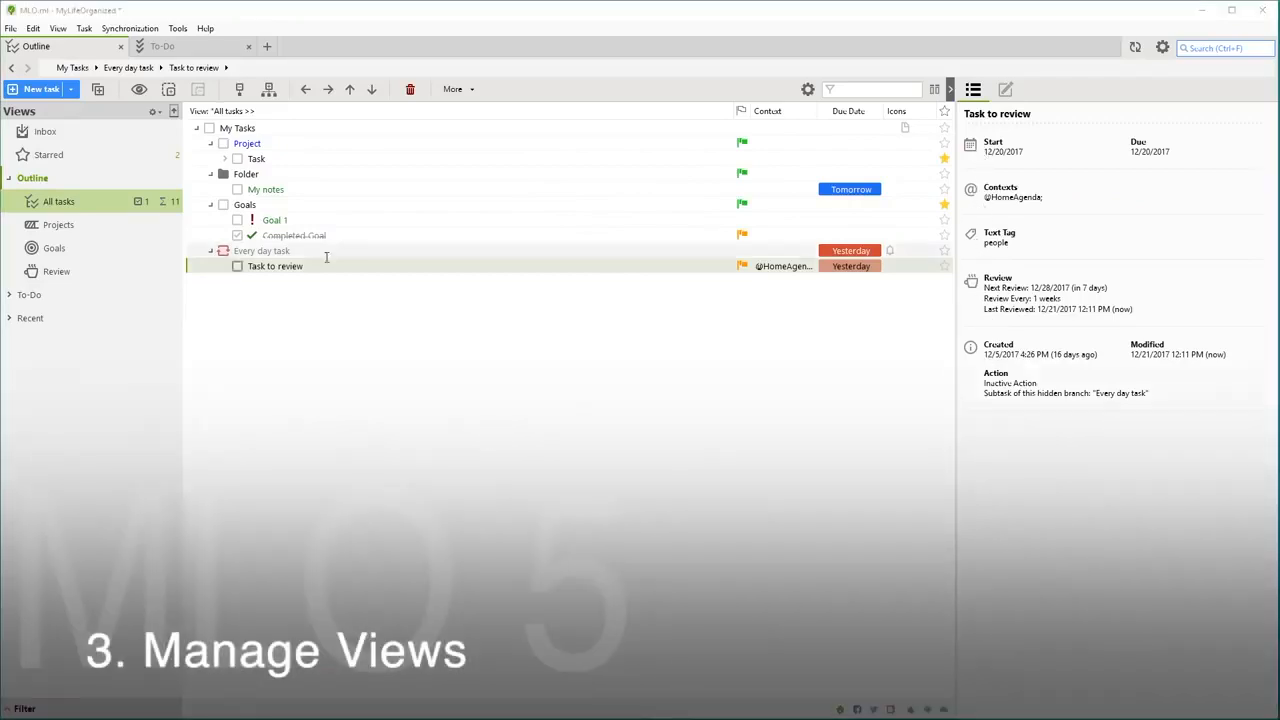
Open the Manage Views dialog, and hide the Goals view and show it again
click(153, 111)
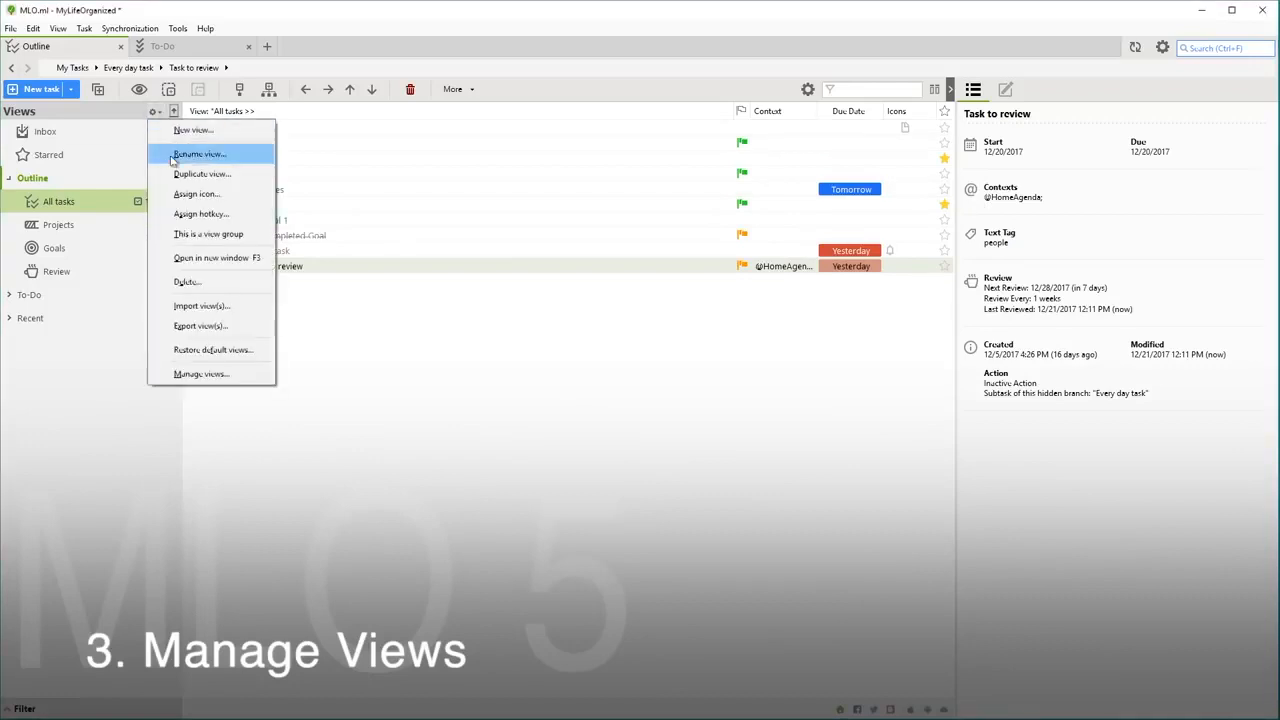
click(214, 374)
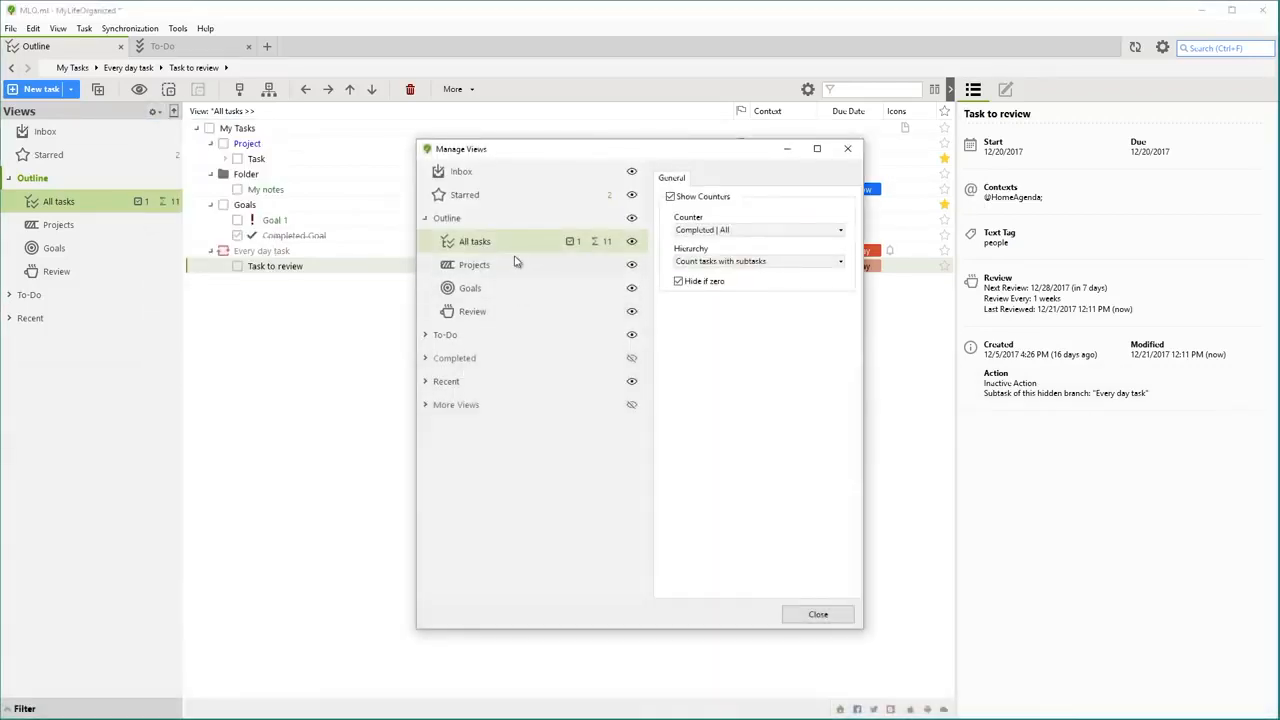
click(632, 289)
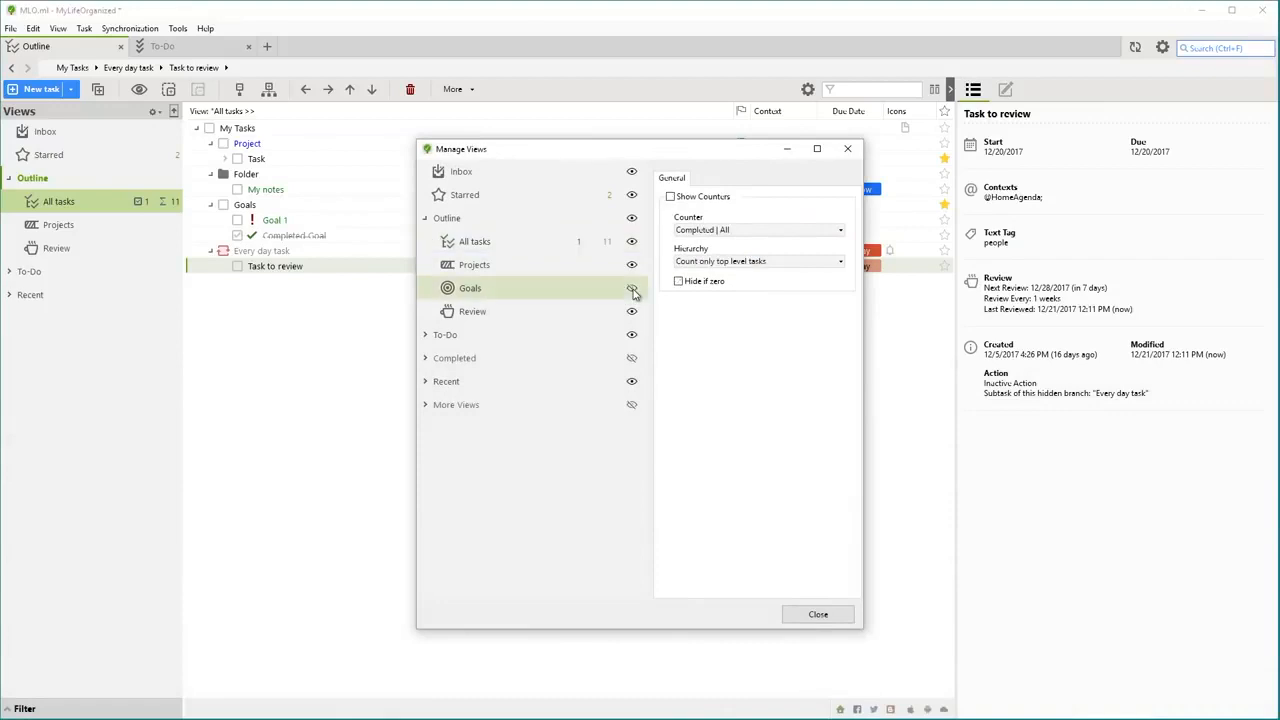
click(631, 289)
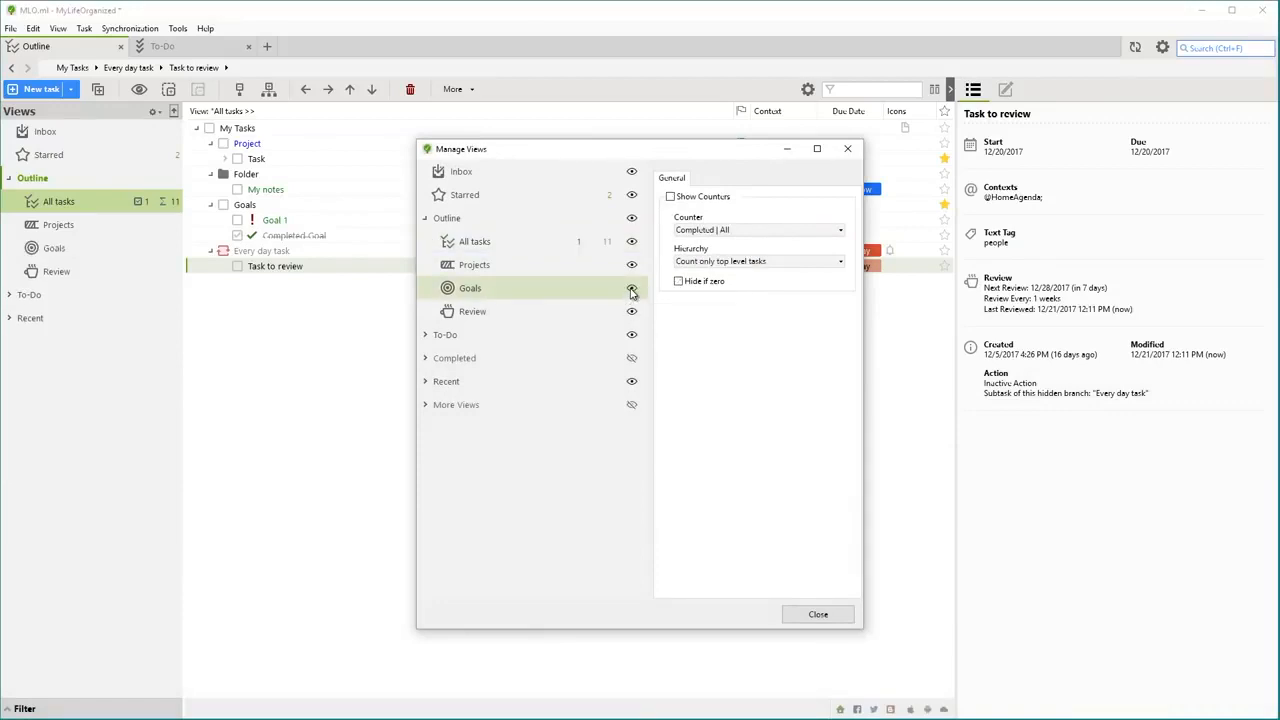
drag(478, 319, 430, 322)
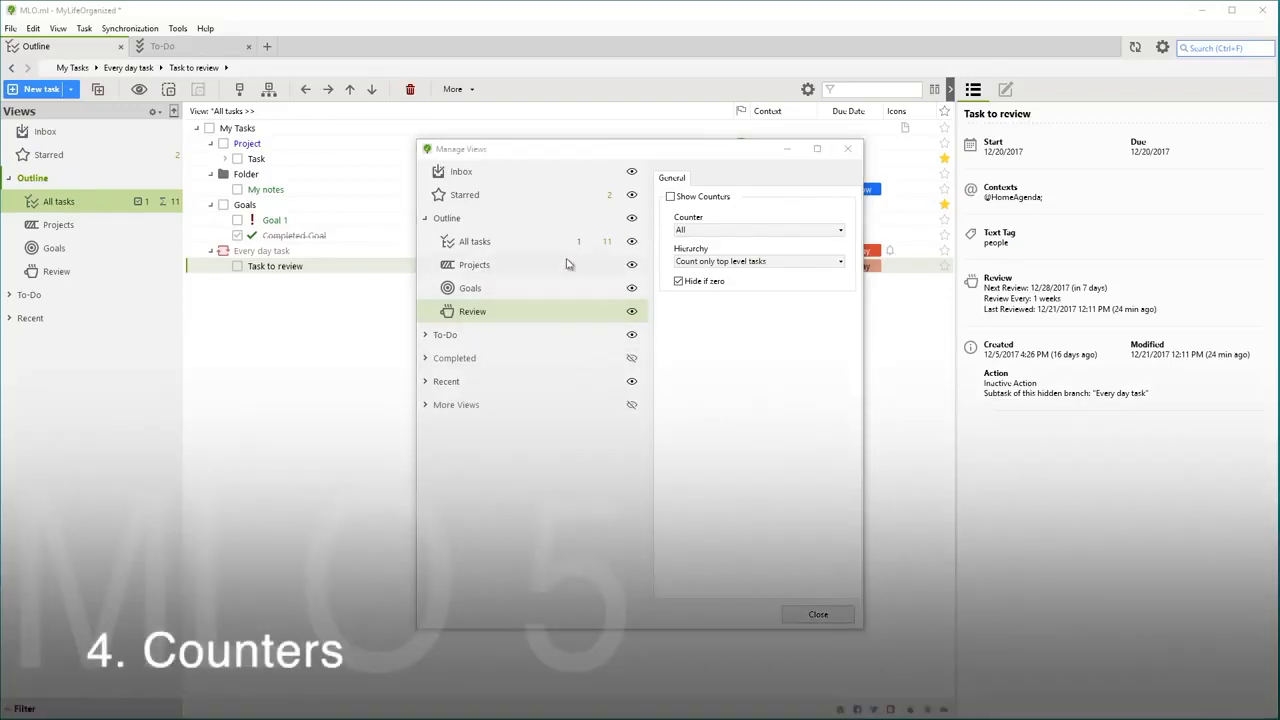
Turn on counters for the Projects and Review views with the All counter, and close Manage Views
click(563, 244)
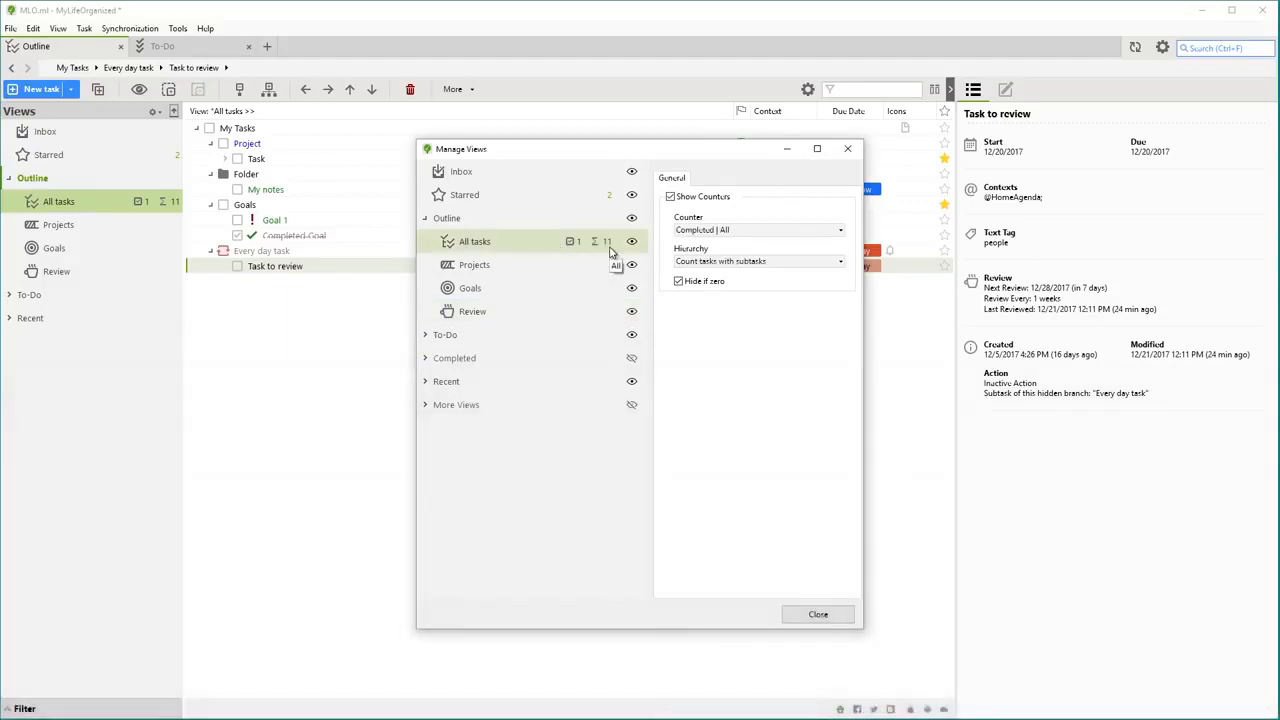
click(579, 267)
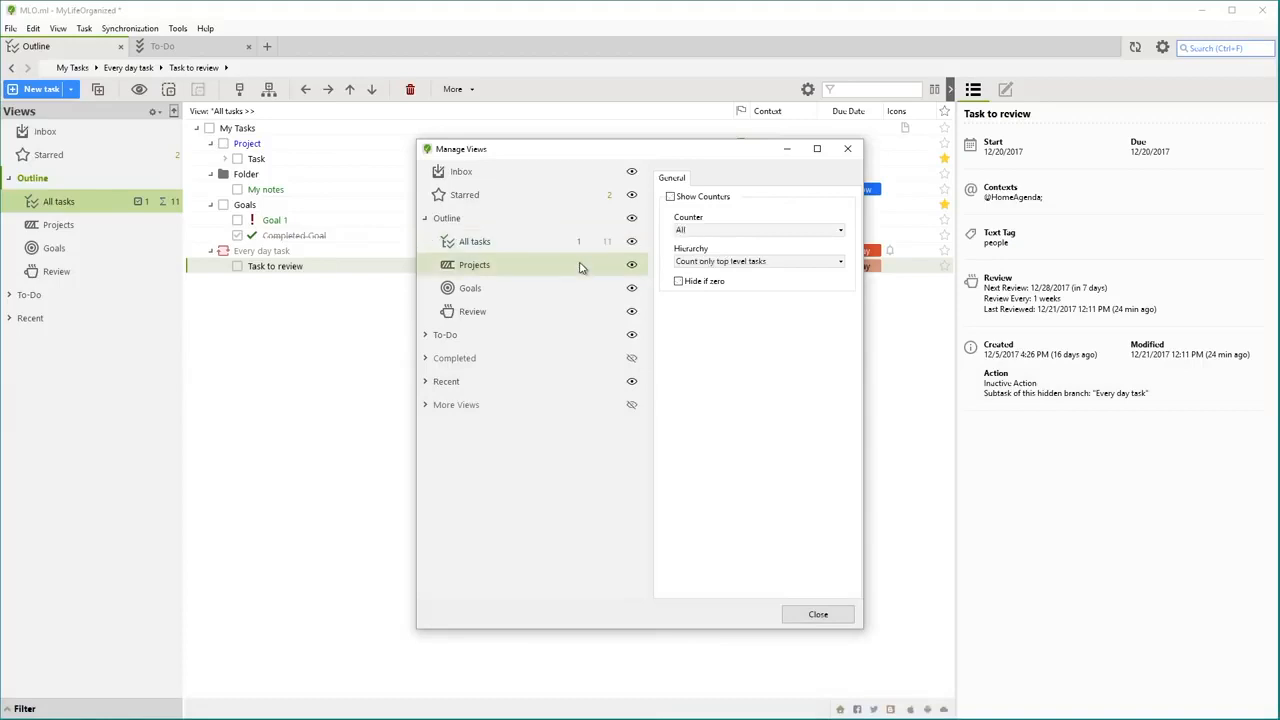
click(670, 198)
click(815, 233)
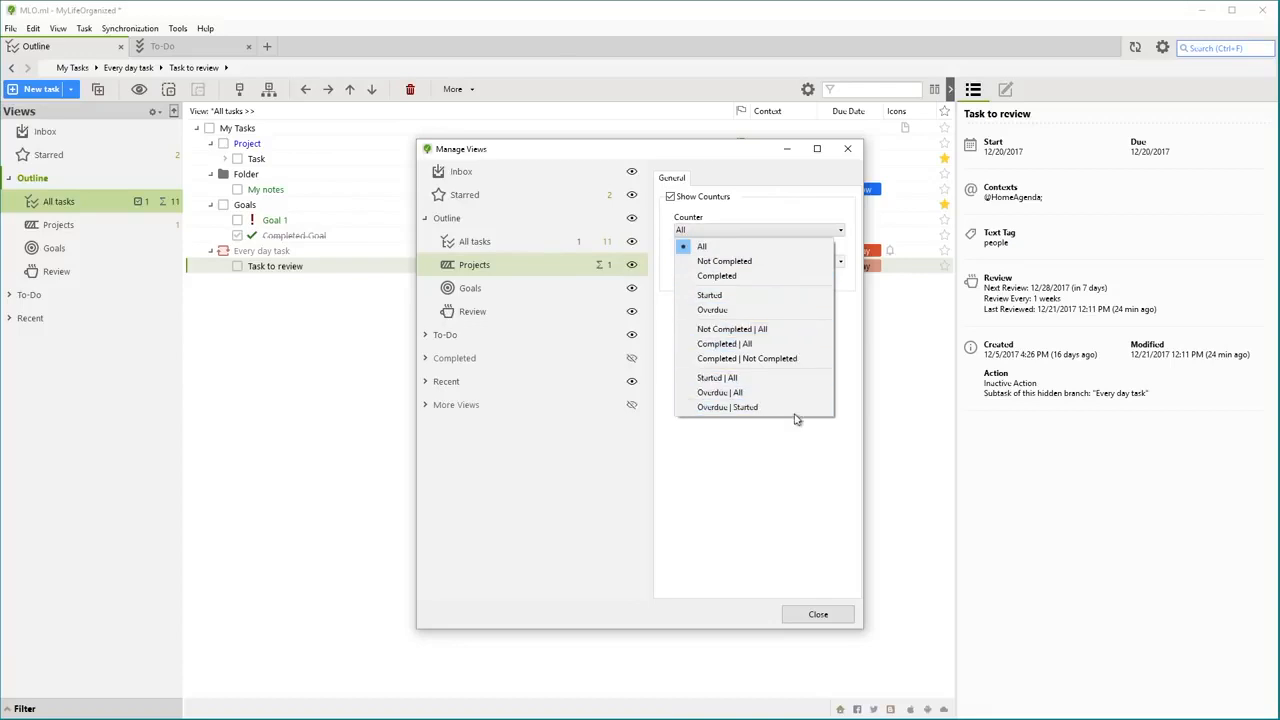
click(793, 449)
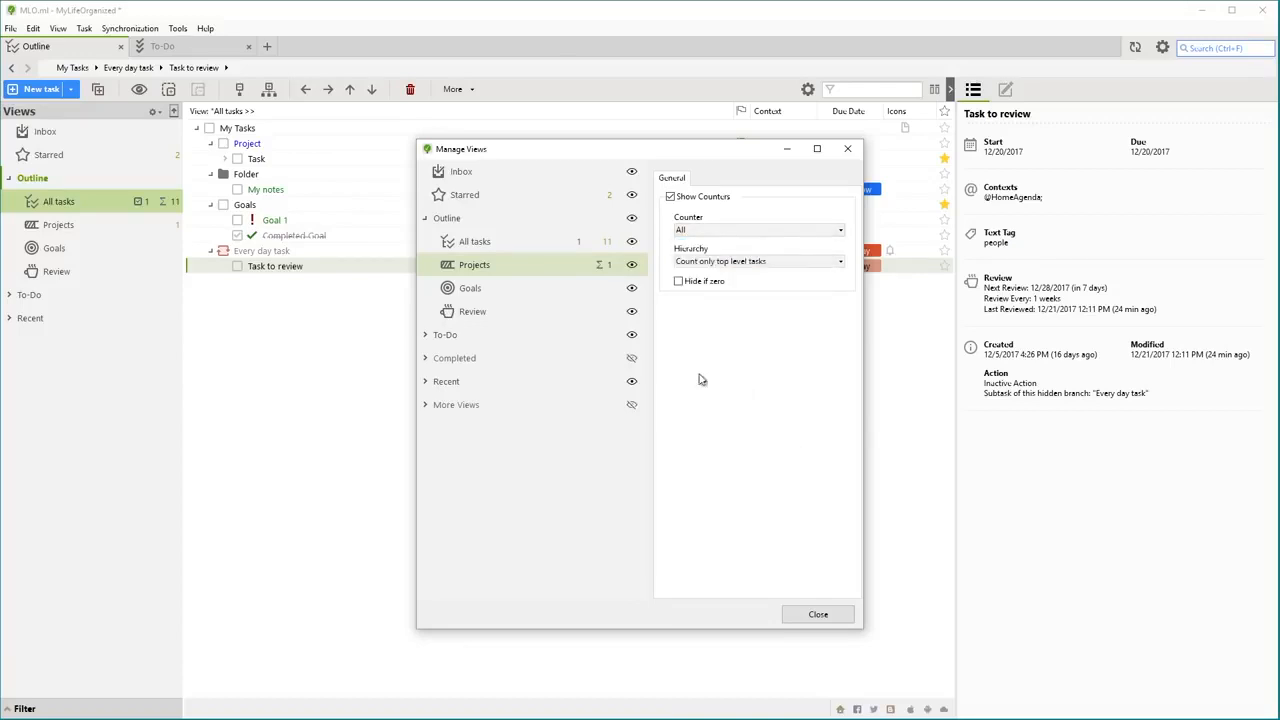
click(561, 314)
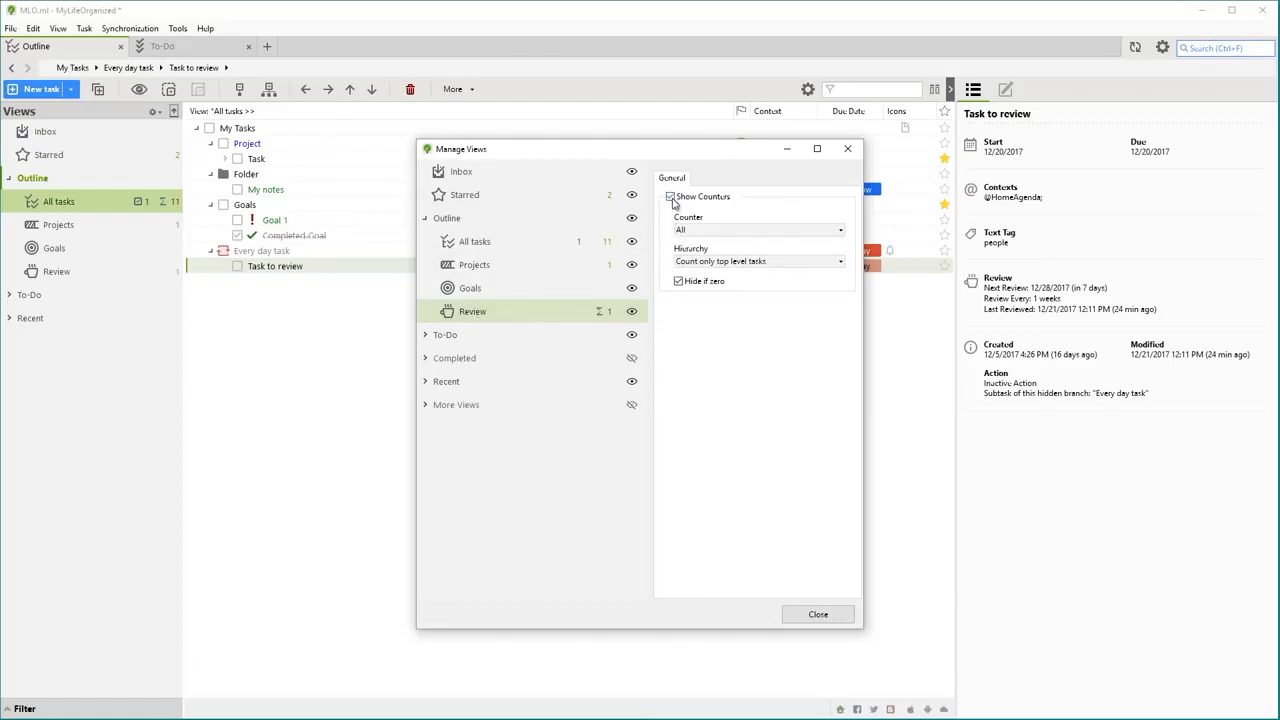
click(809, 612)
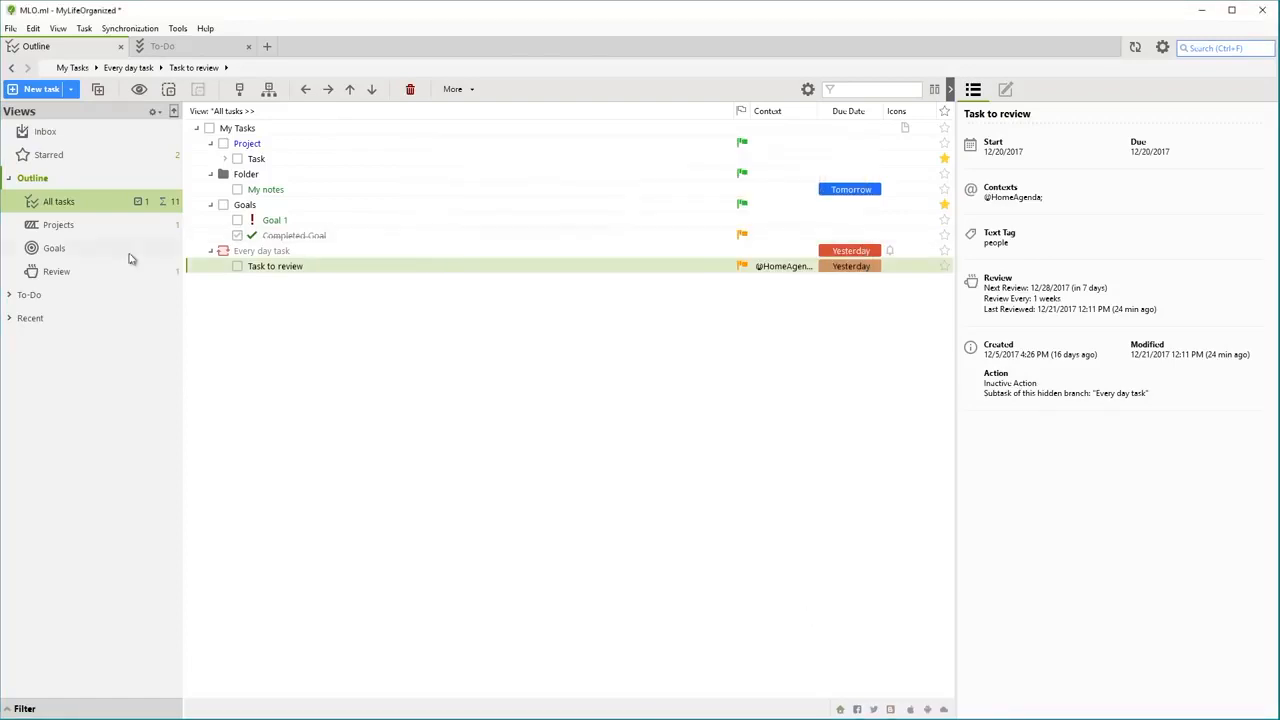
Open the Review view in a new tab named Review, with the view counter shown on the tab
click(78, 271)
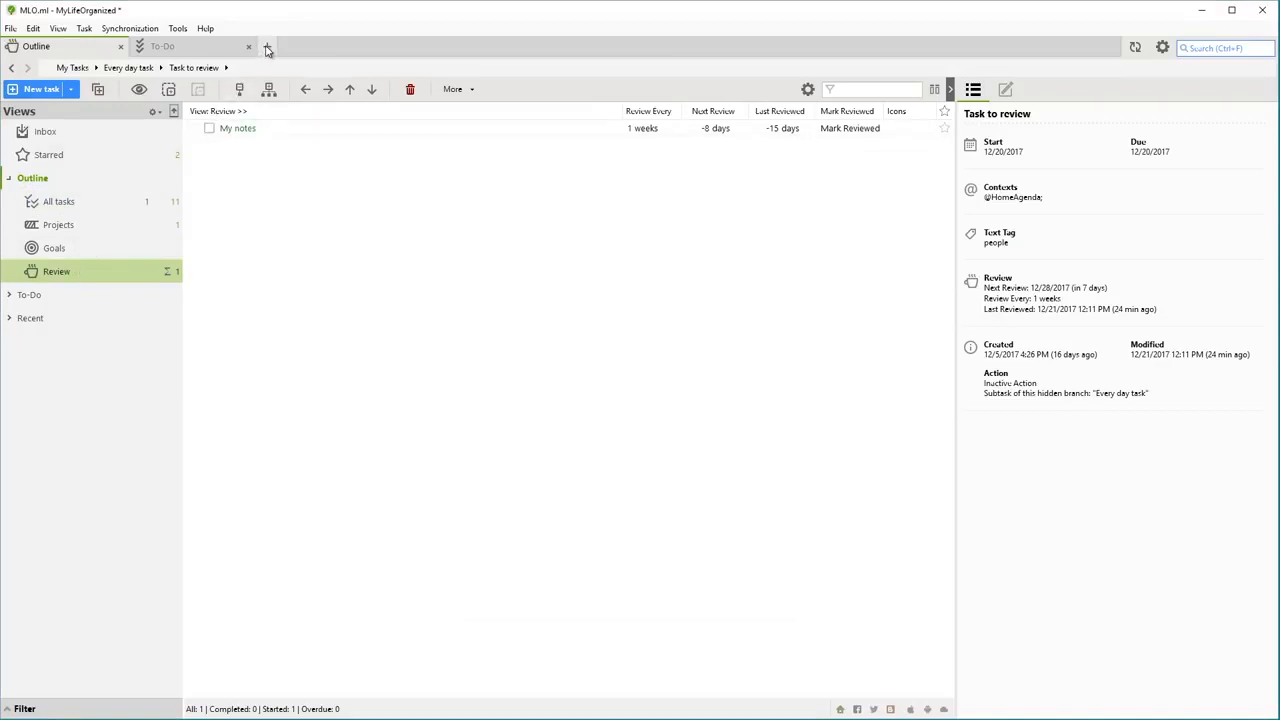
click(267, 48)
text(Review)
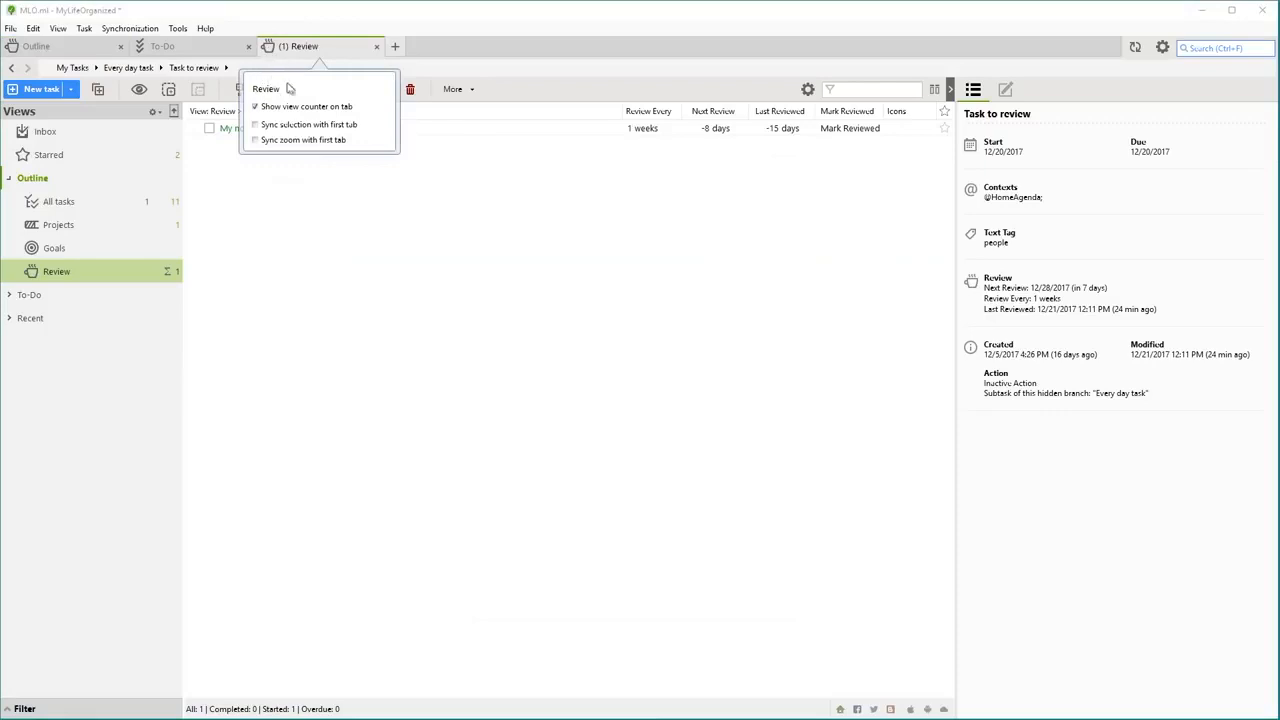
click(256, 107)
click(256, 107)
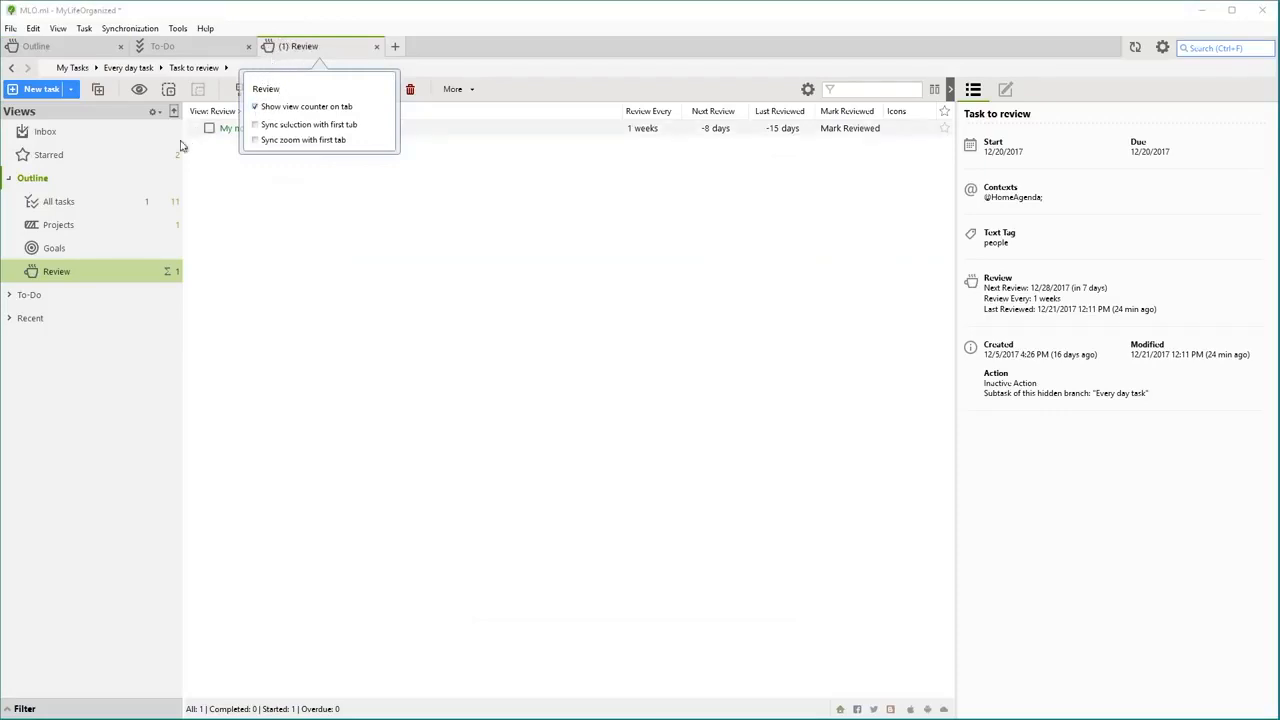
Return to the Outline tab, view All tasks, and select My notes in the Review view
click(89, 48)
click(87, 205)
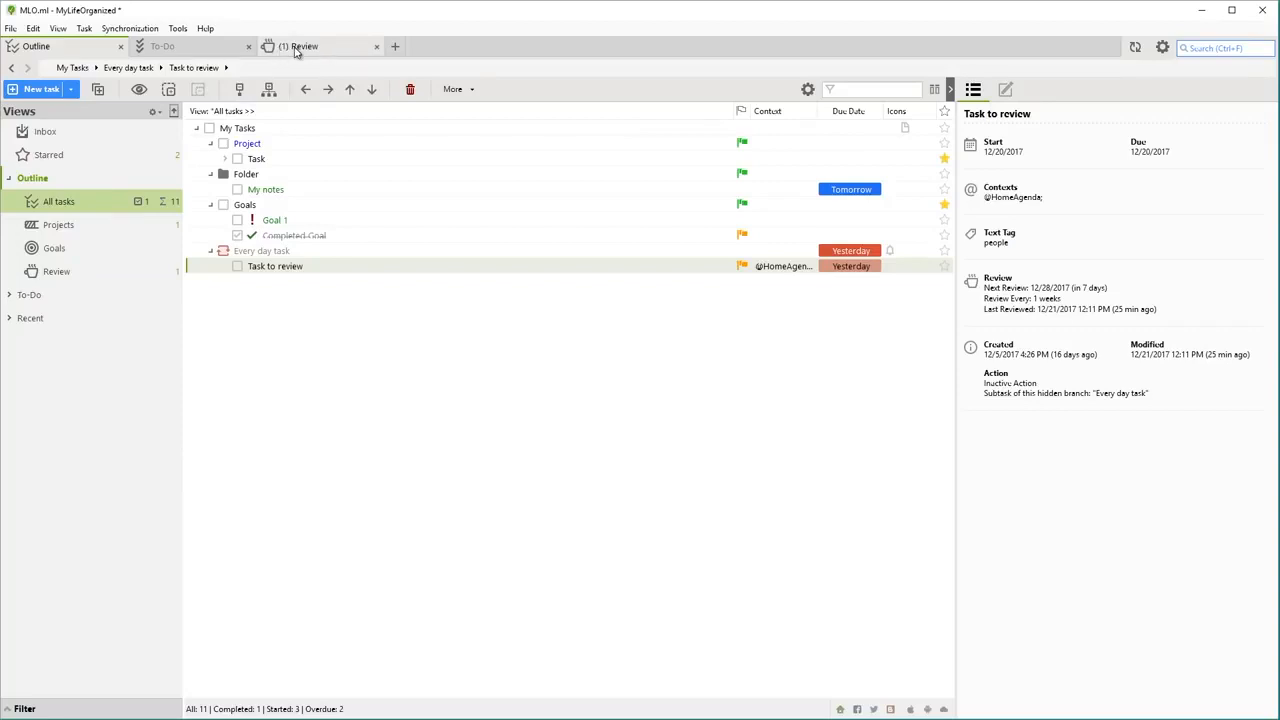
click(92, 274)
click(330, 129)
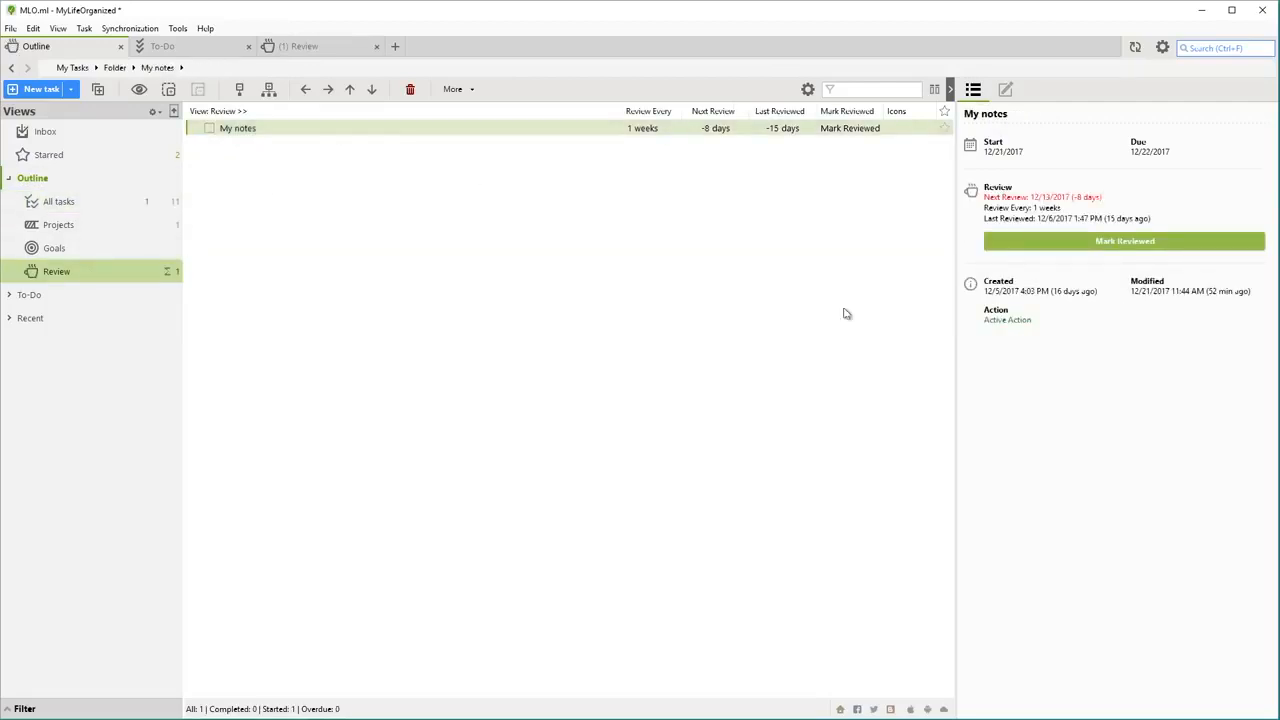
Mark My notes as reviewed, and display the All tasks view in the To-Do tab
click(1155, 245)
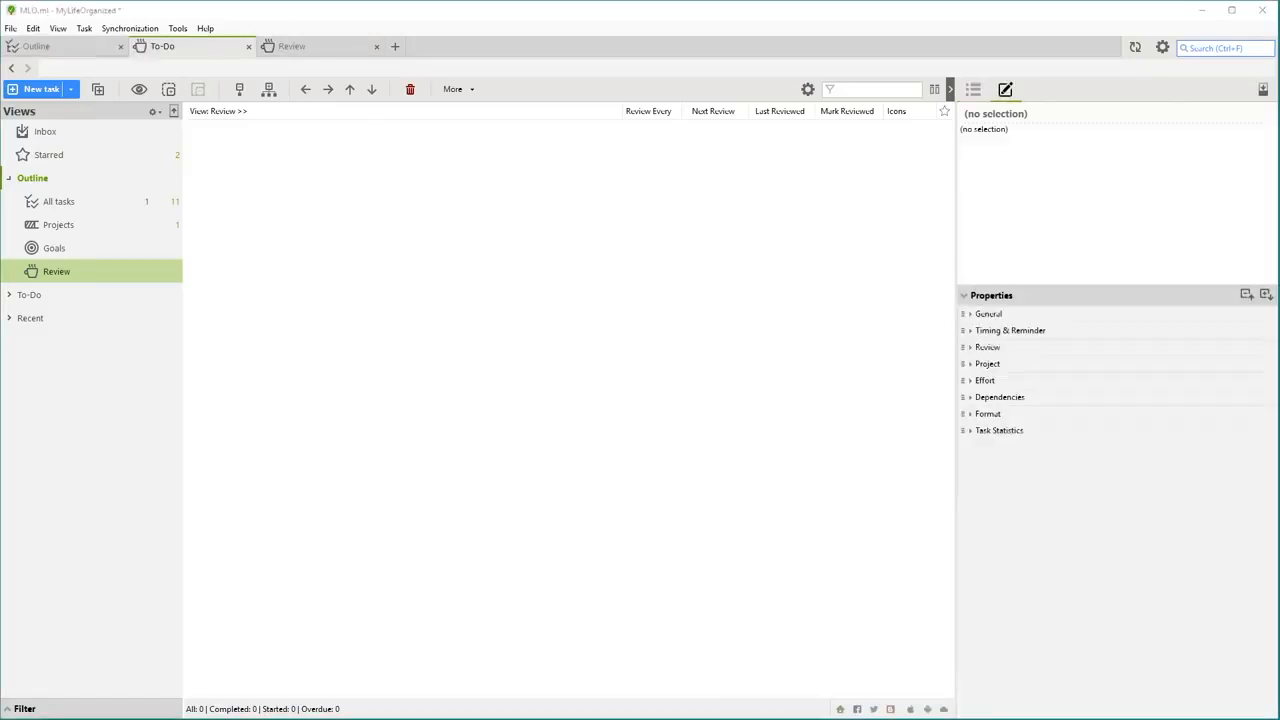
click(114, 203)
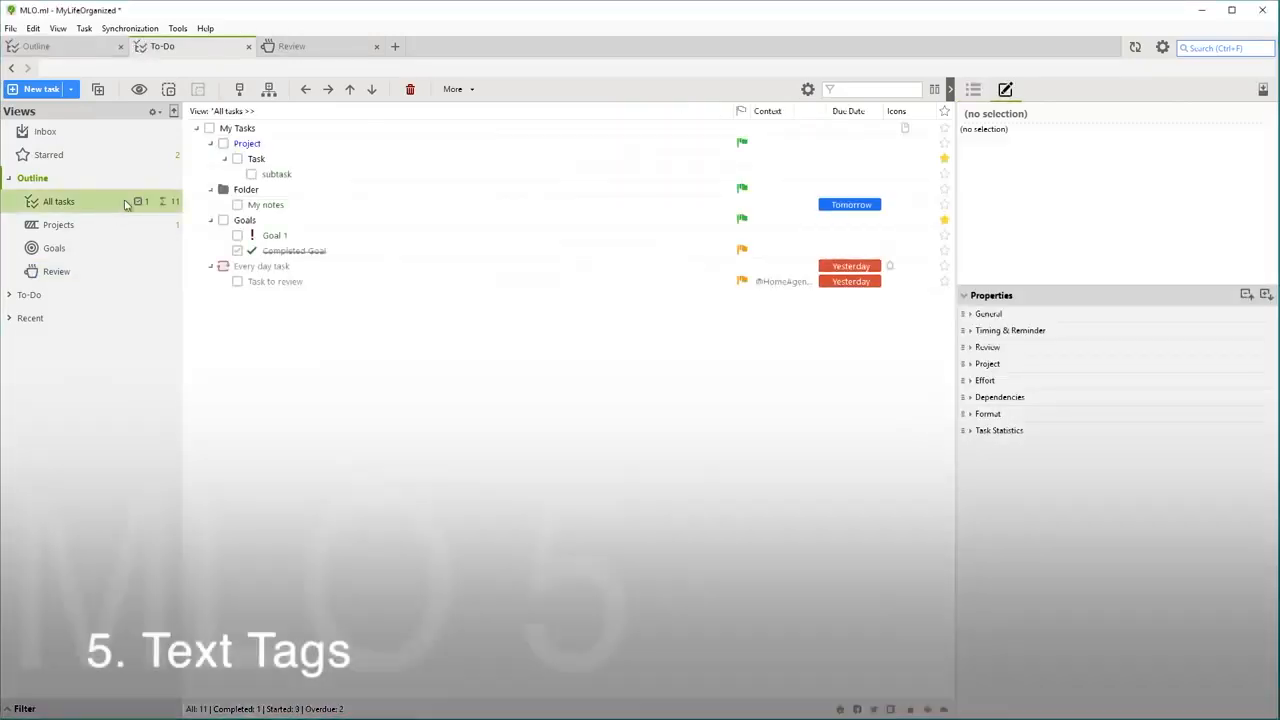
Give My notes the text tag price in its General properties, and show the Text Tag column in the task list
click(343, 207)
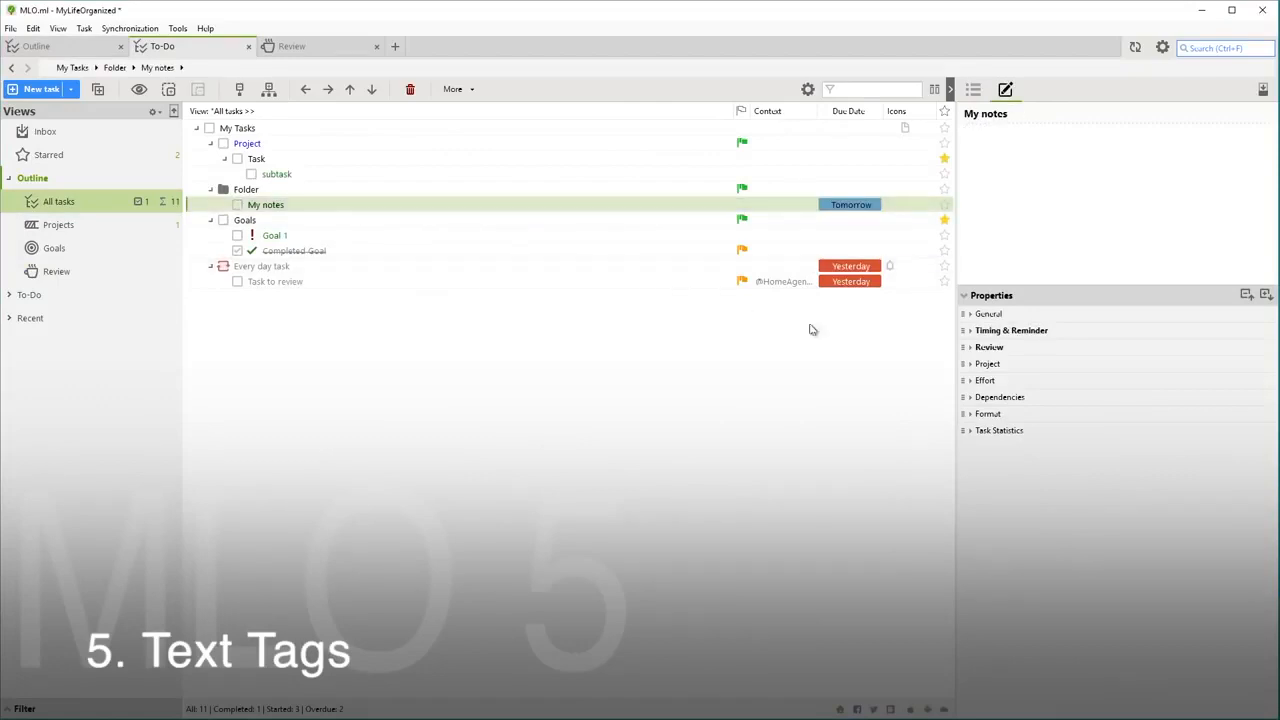
click(1022, 316)
click(1030, 411)
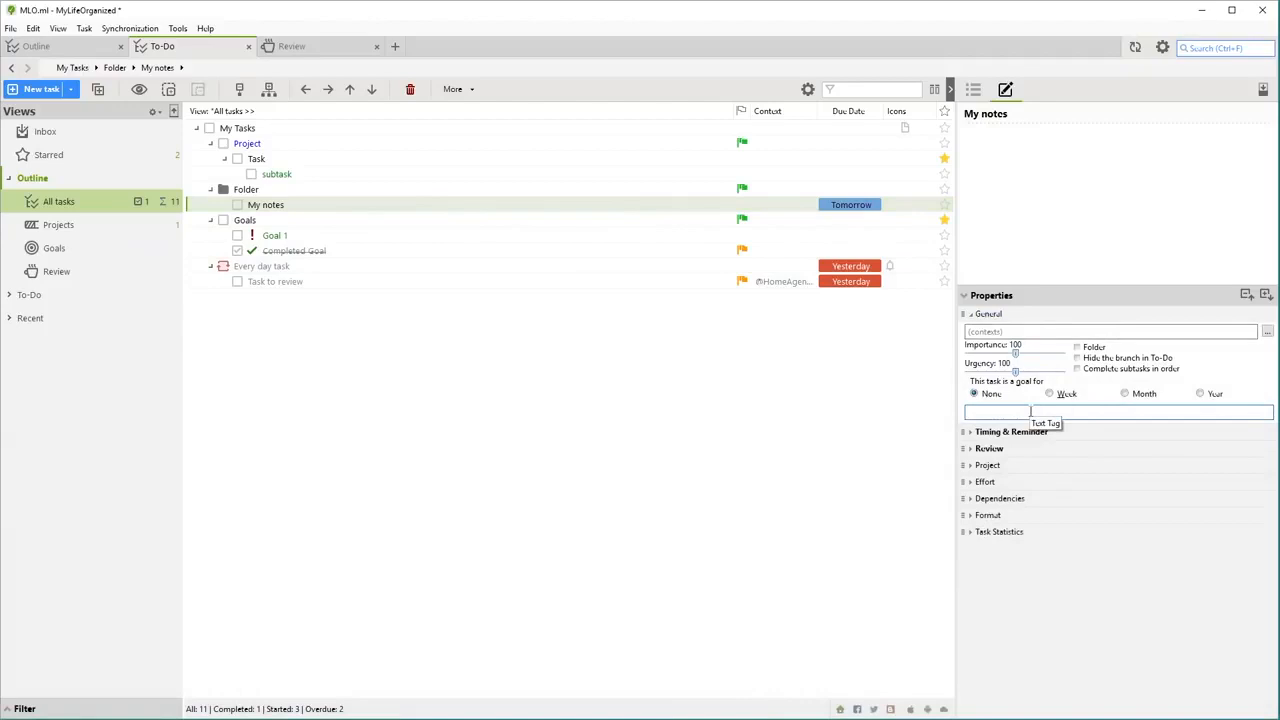
text(price)
click(934, 89)
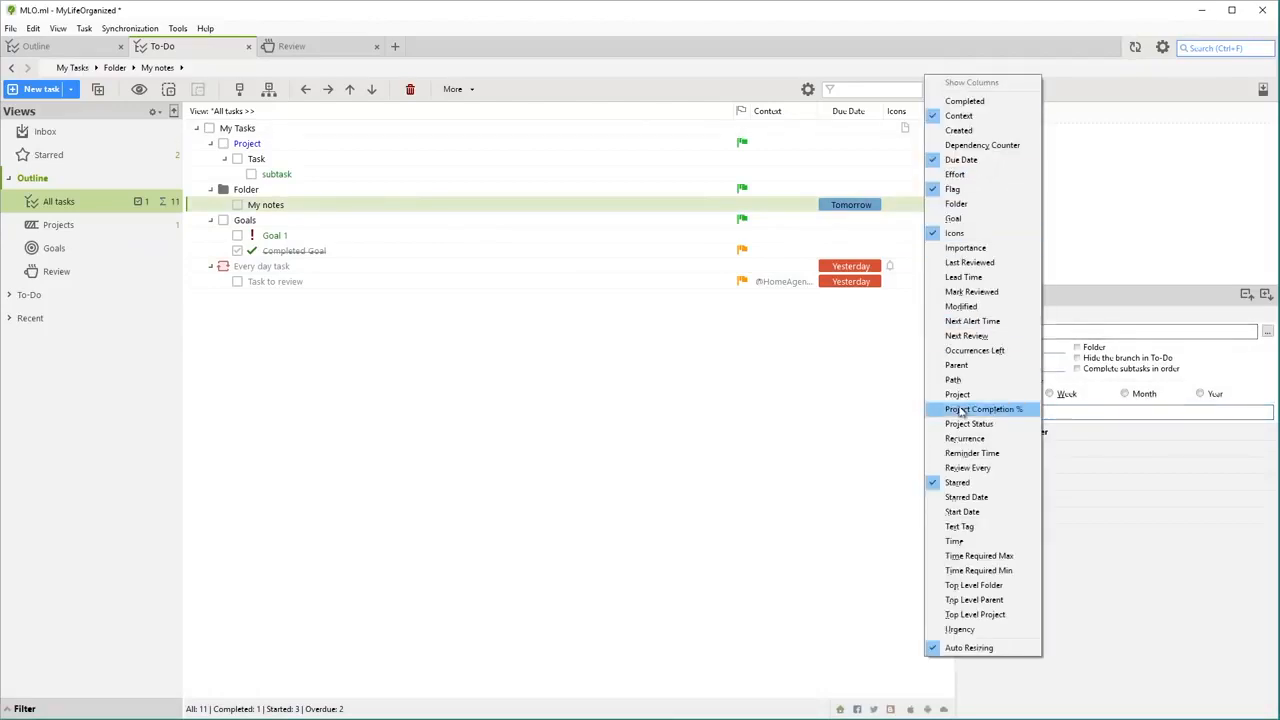
click(986, 527)
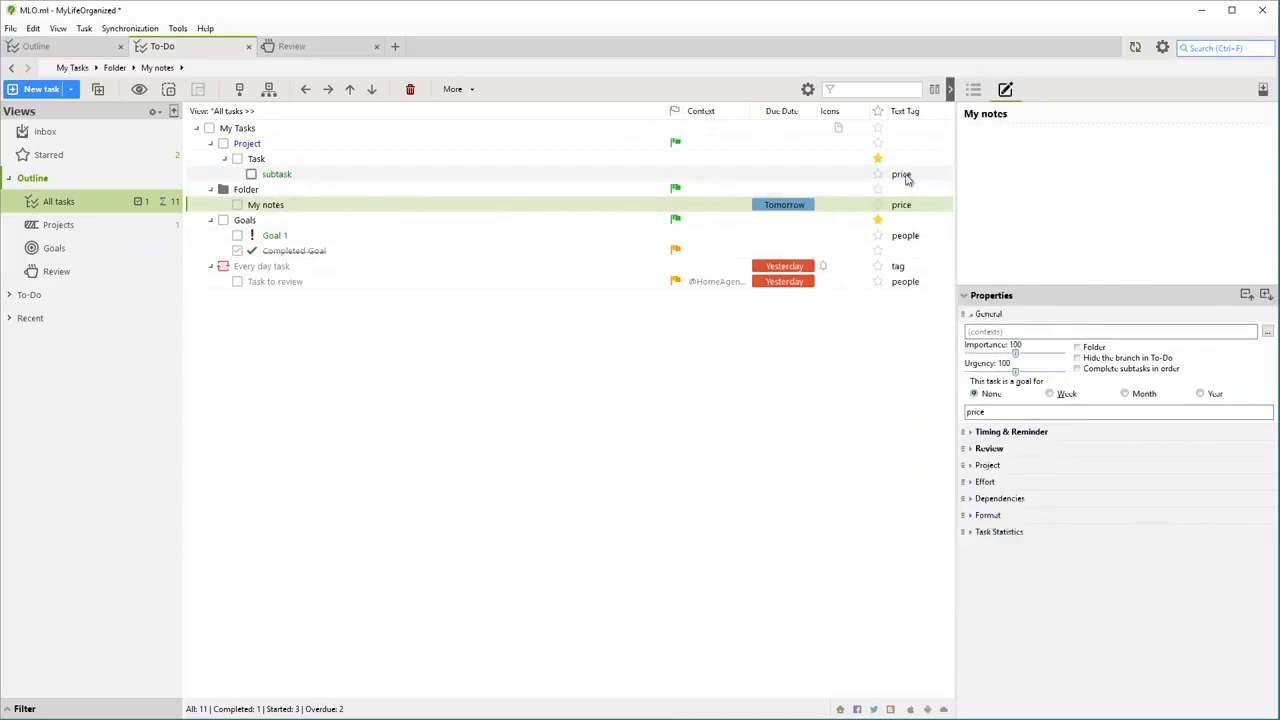
Filter the task list by price, and with the filter cleared, open the Tags view under To-Do
click(890, 90)
text(pric)
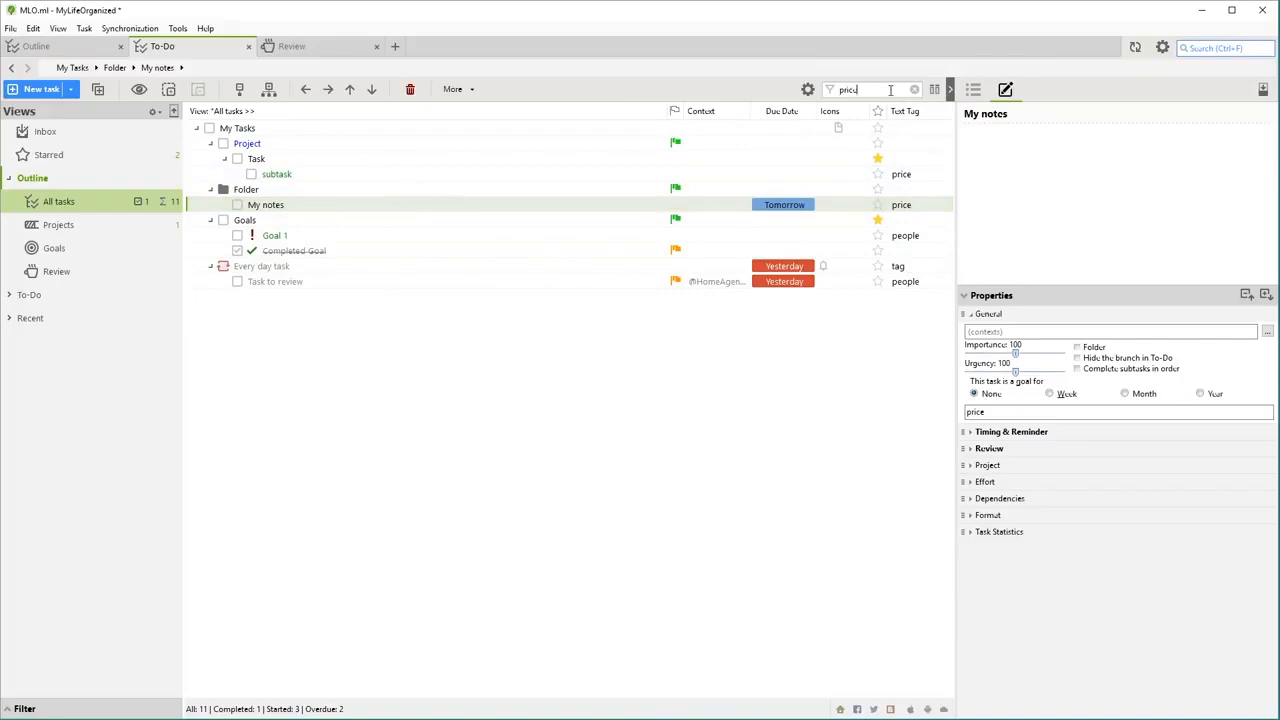
text(e)
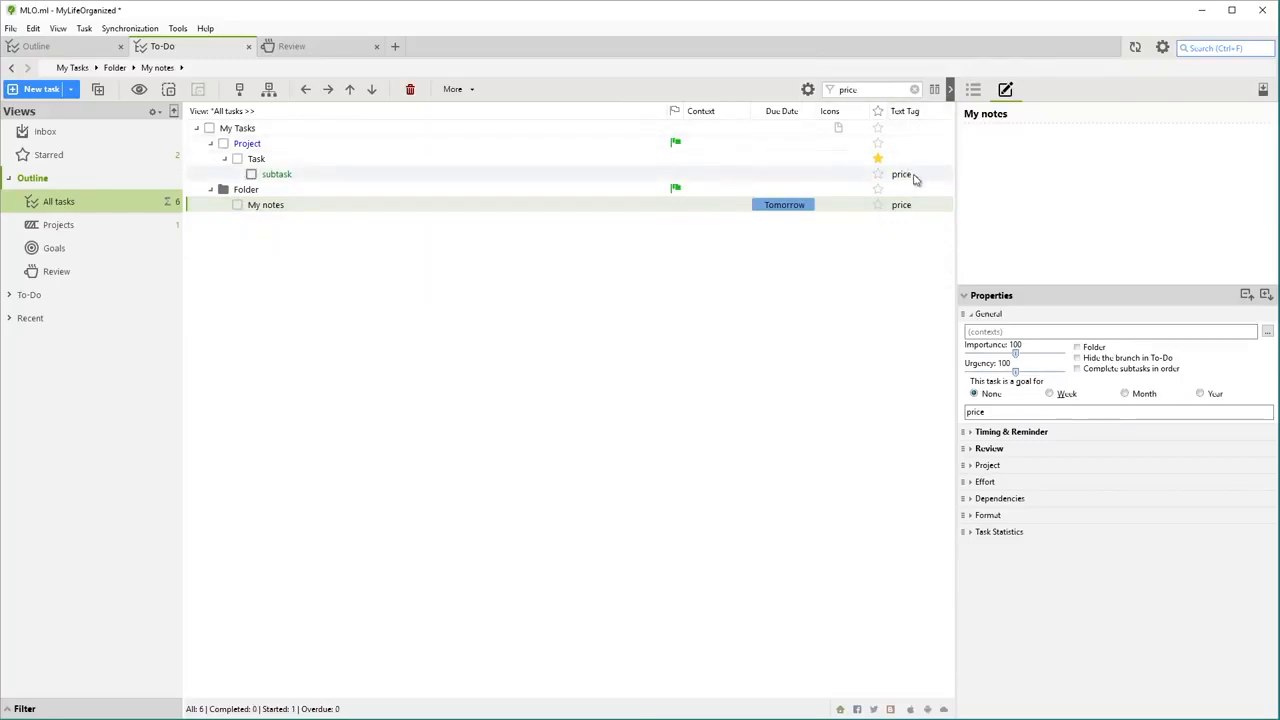
click(914, 90)
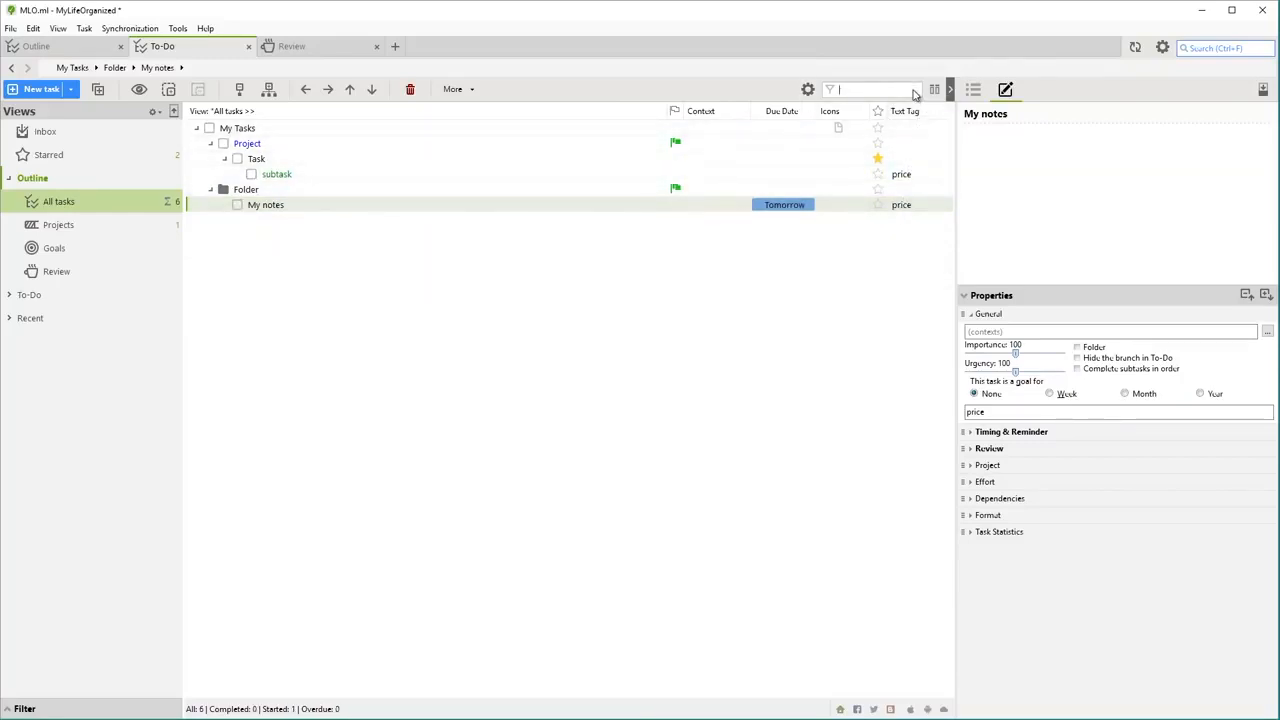
click(20, 297)
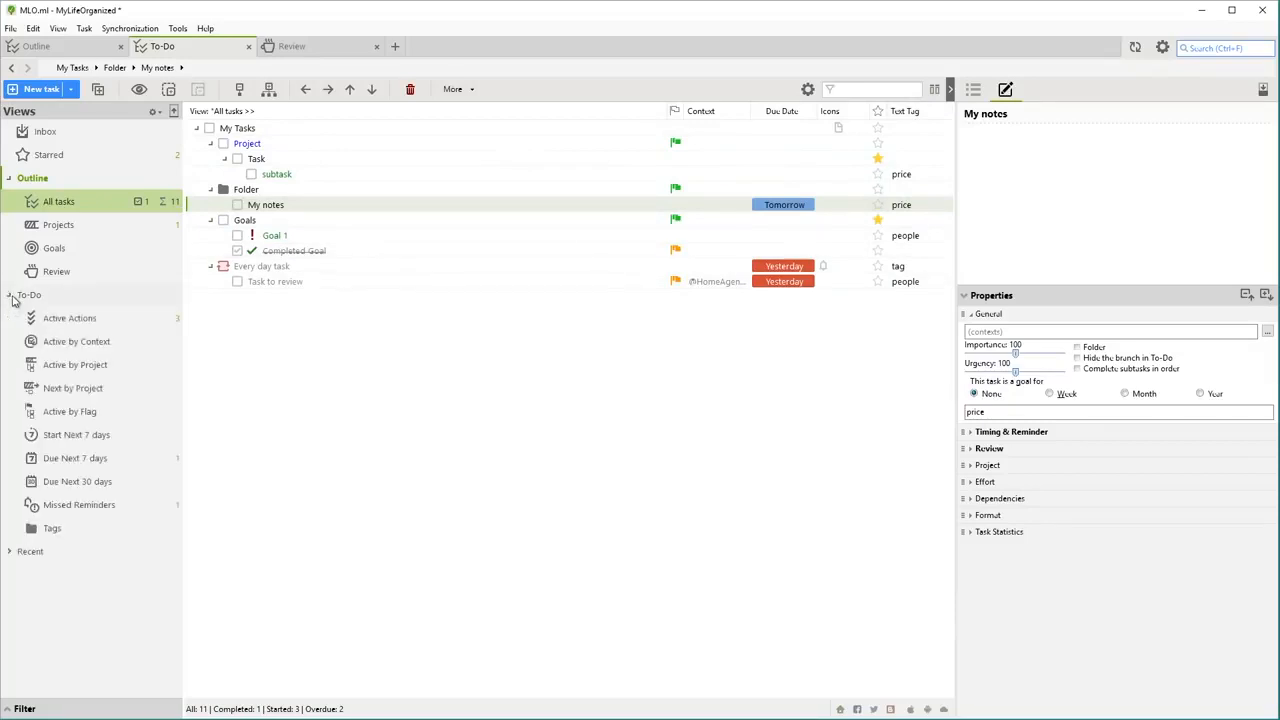
click(86, 528)
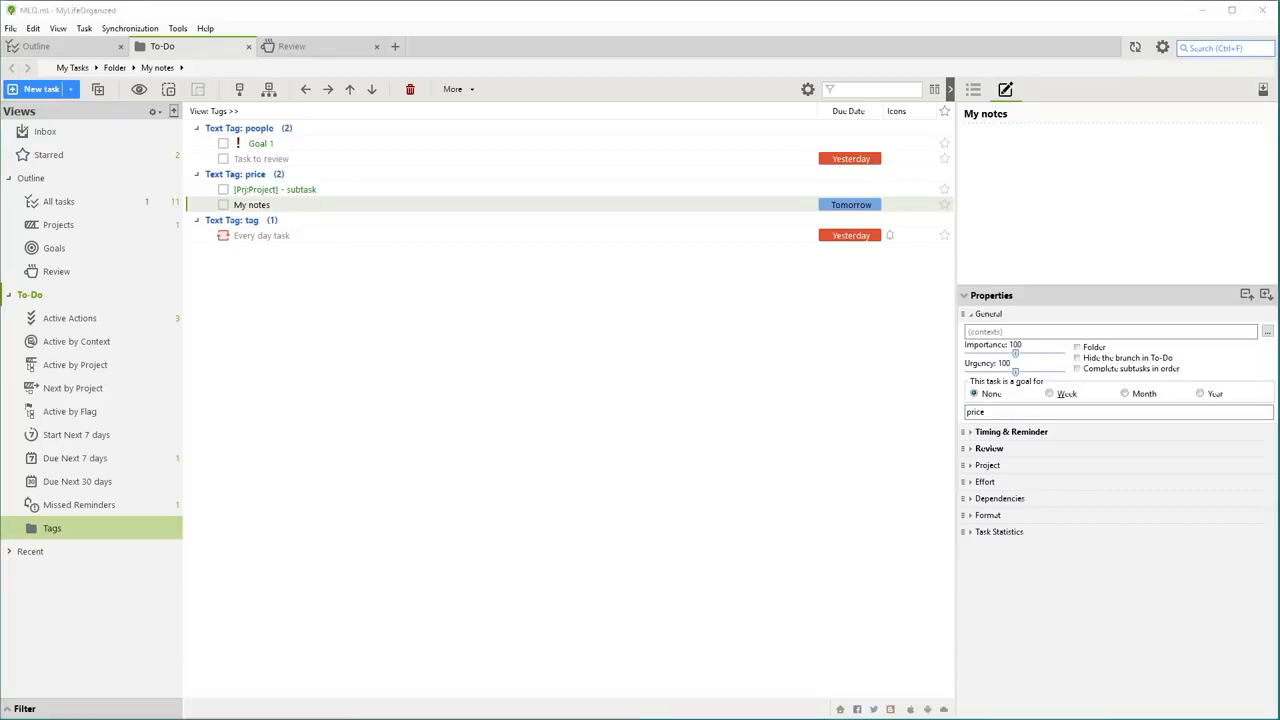
Reopen the recent file mlo-calendar.ml
click(10, 28)
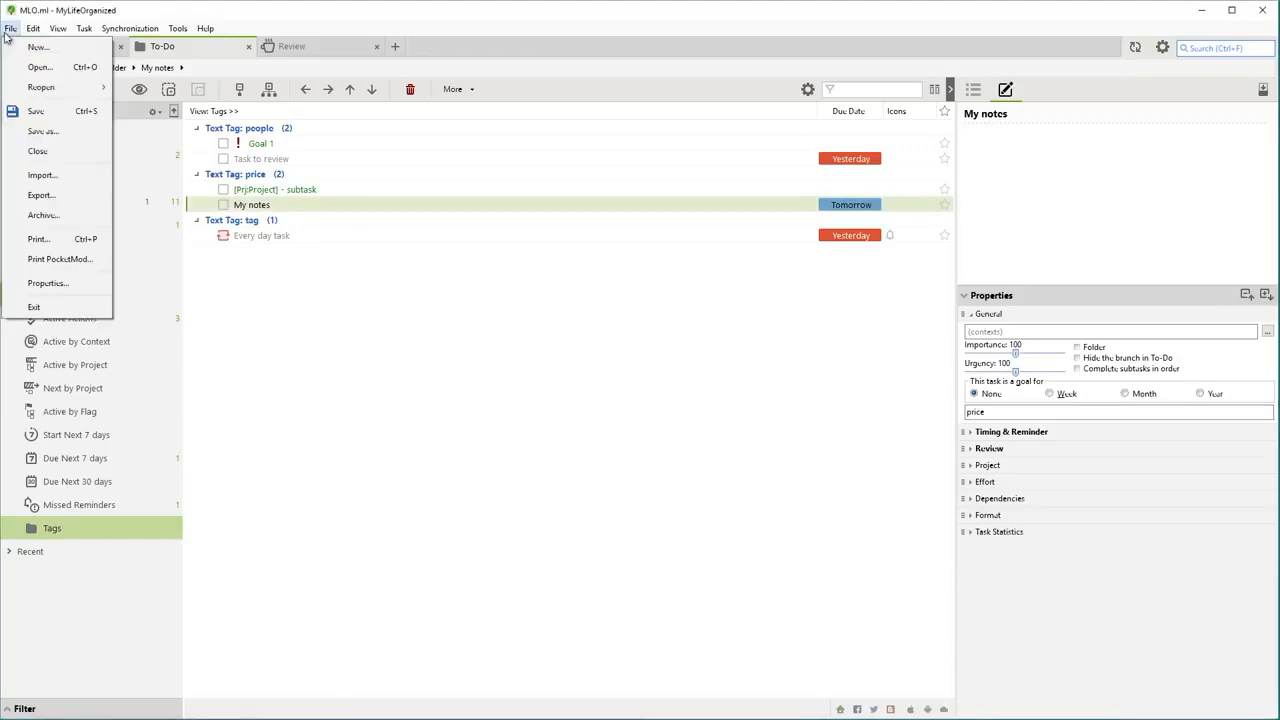
mouse_move(60, 91)
click(208, 90)
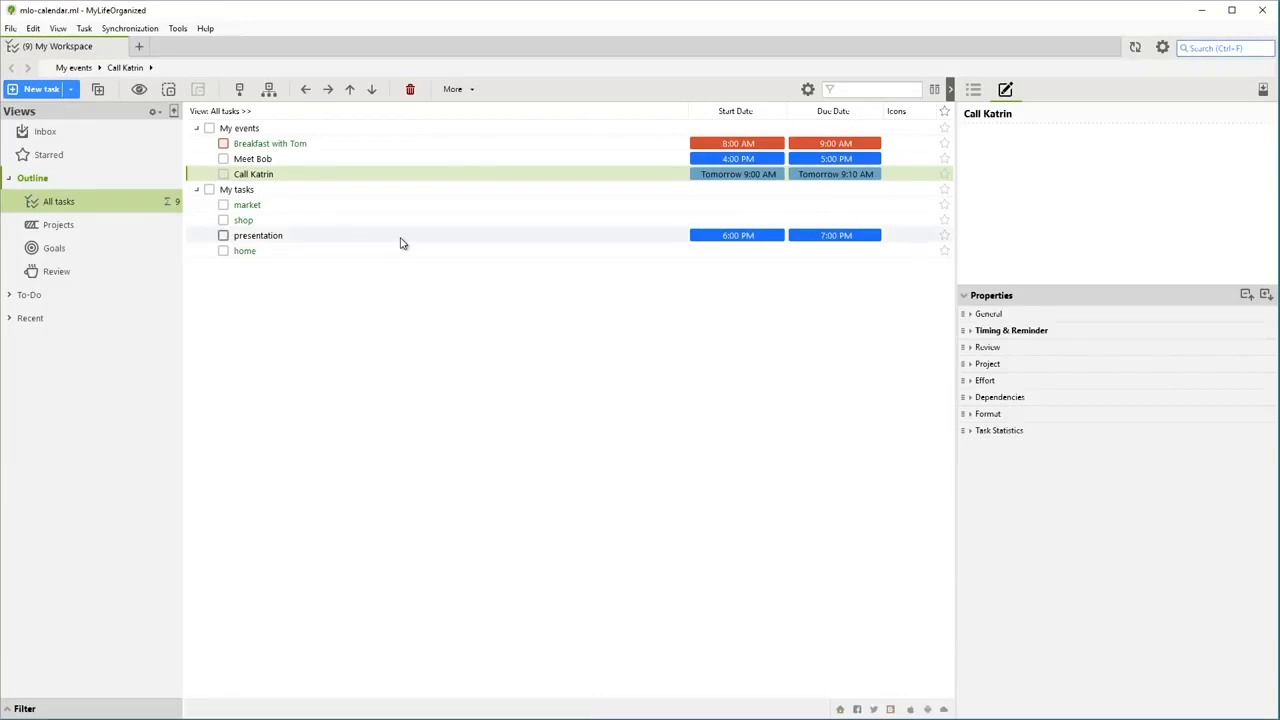
Configure Google Calendar synchronization by connecting the listed Google account and authorizing access for MyLifeOrganized
click(143, 30)
mouse_move(155, 50)
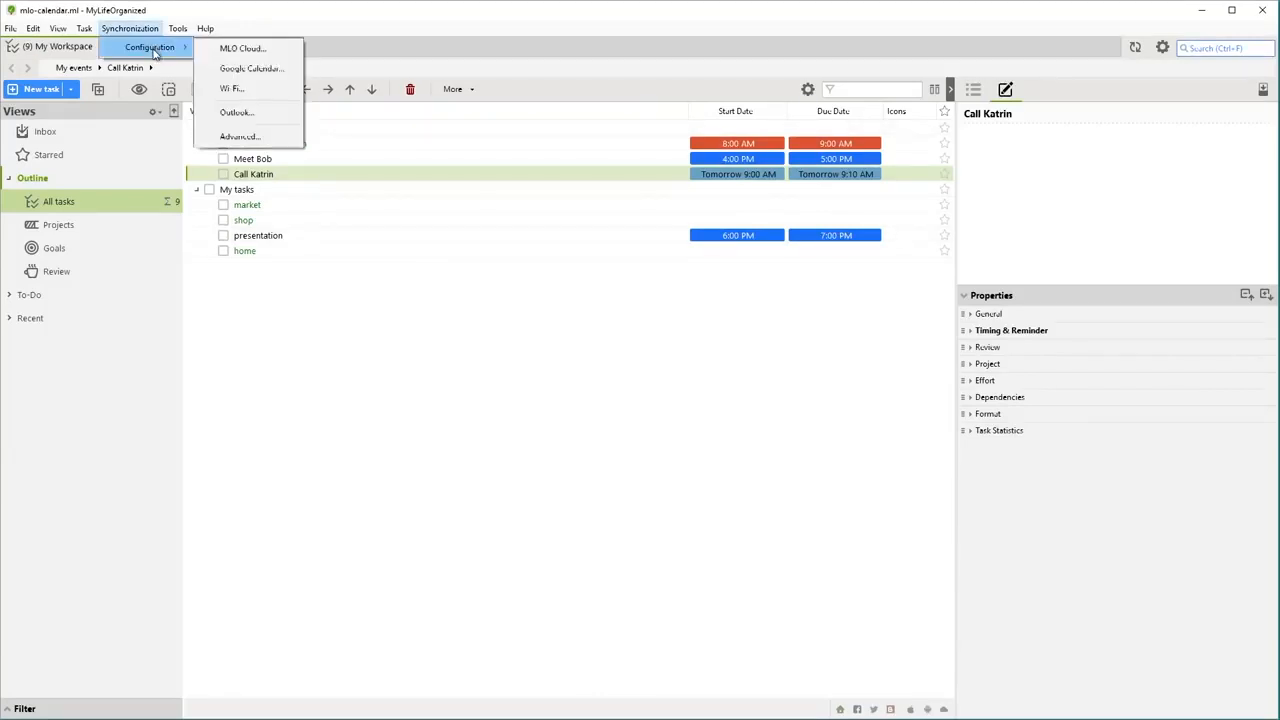
click(259, 72)
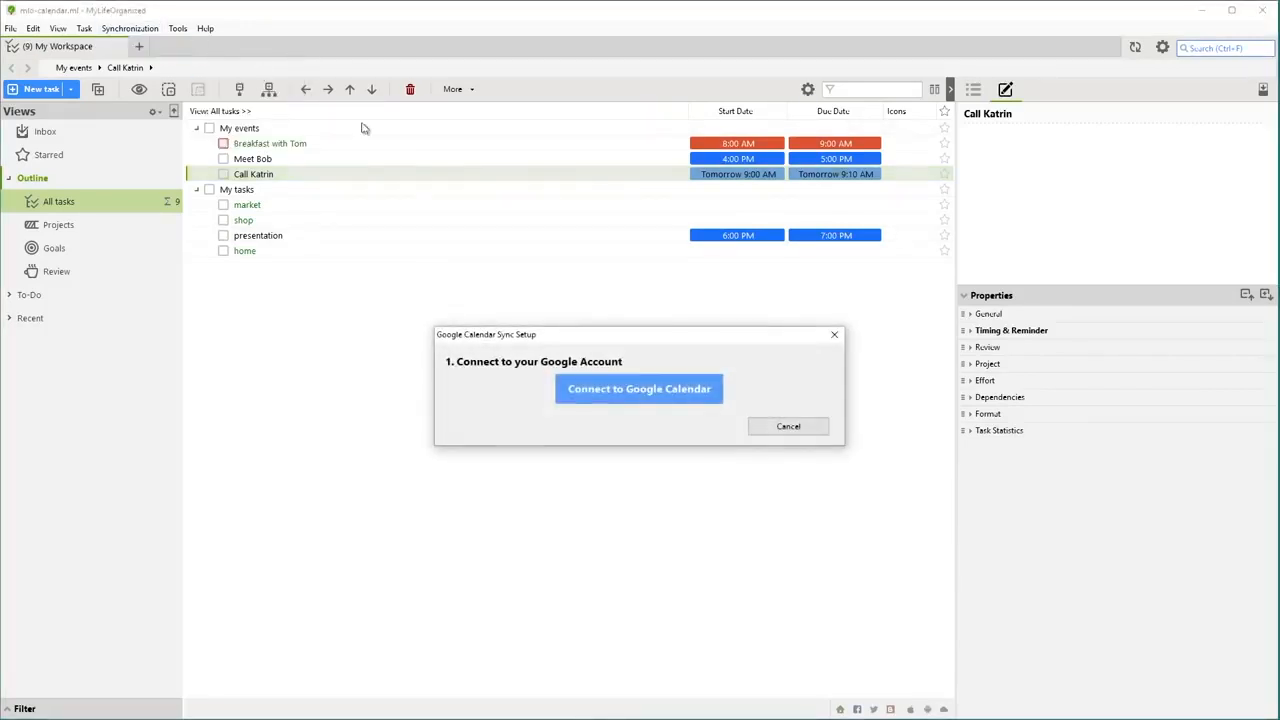
click(638, 393)
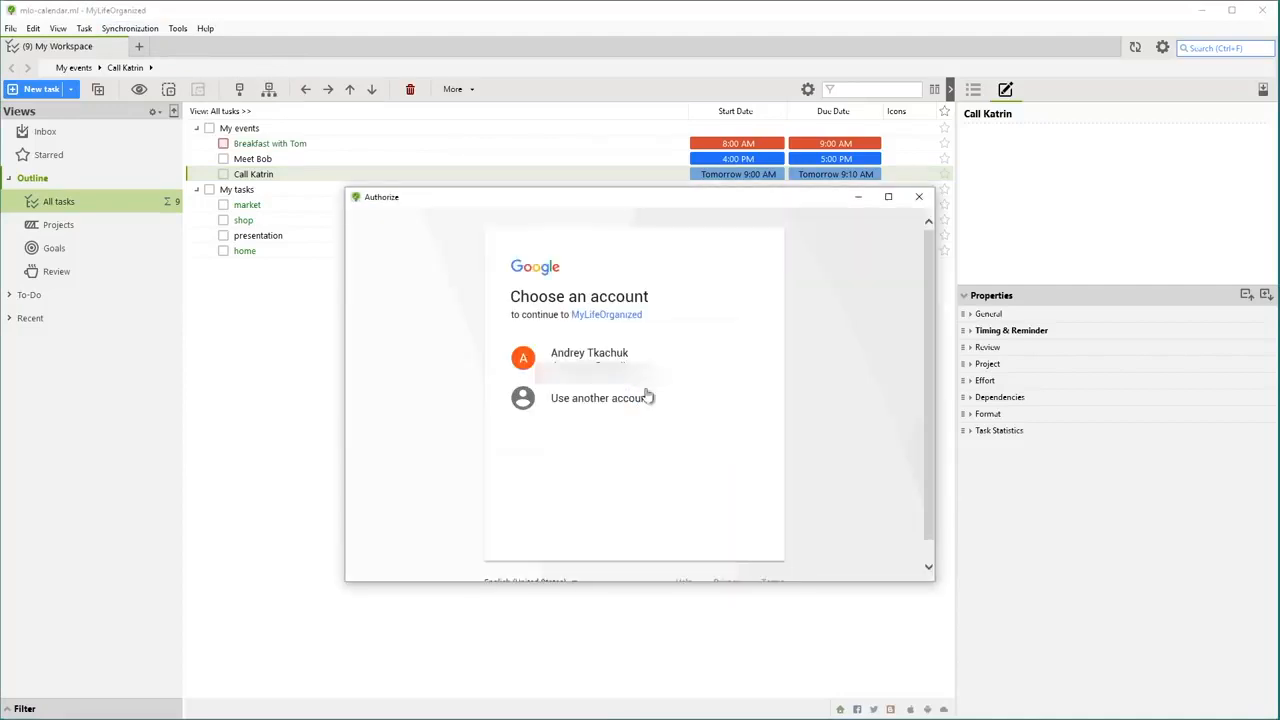
click(620, 364)
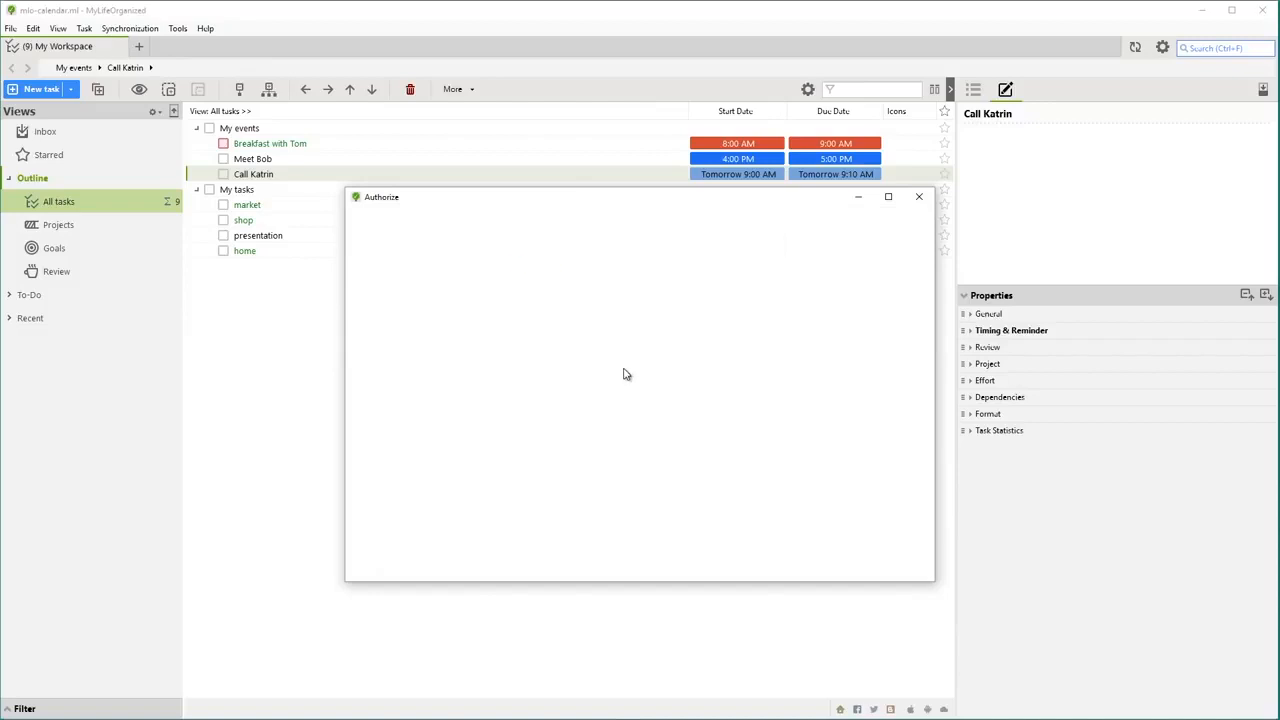
click(720, 522)
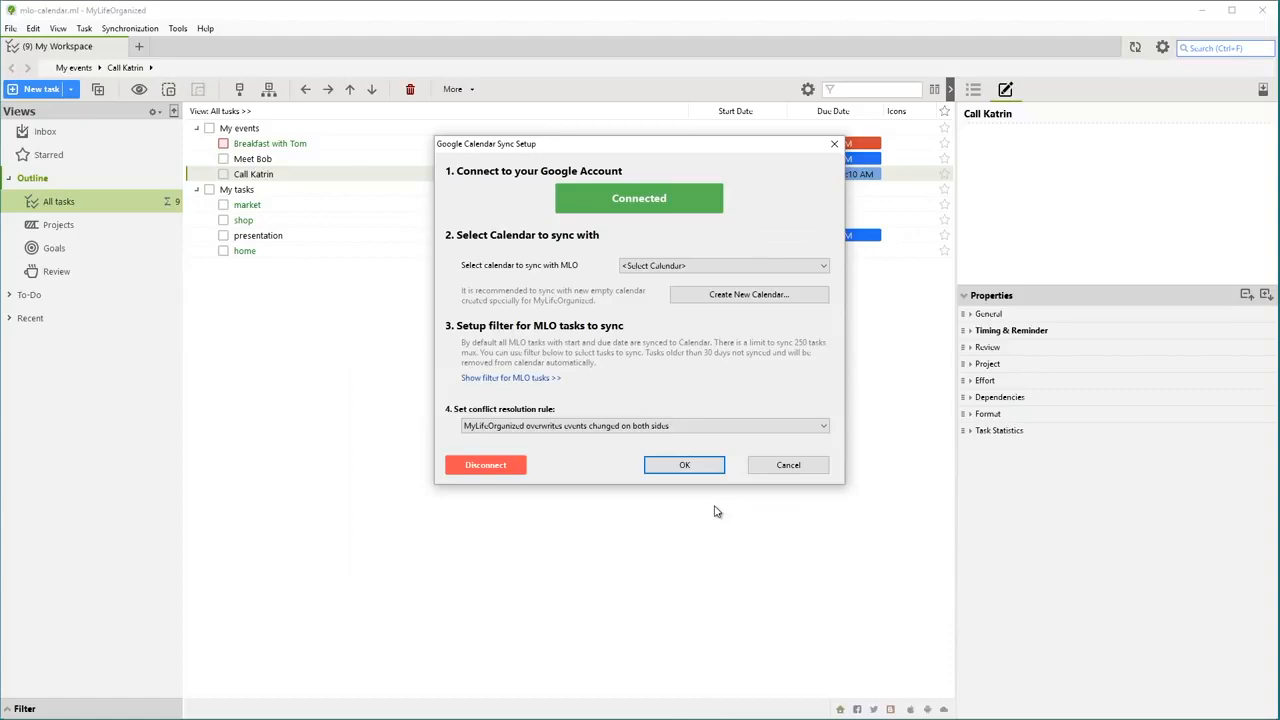
Select the MyLifeOrganized calendar to sync with, accept the sync setup, and sync to Google Calendar now
click(707, 270)
click(707, 289)
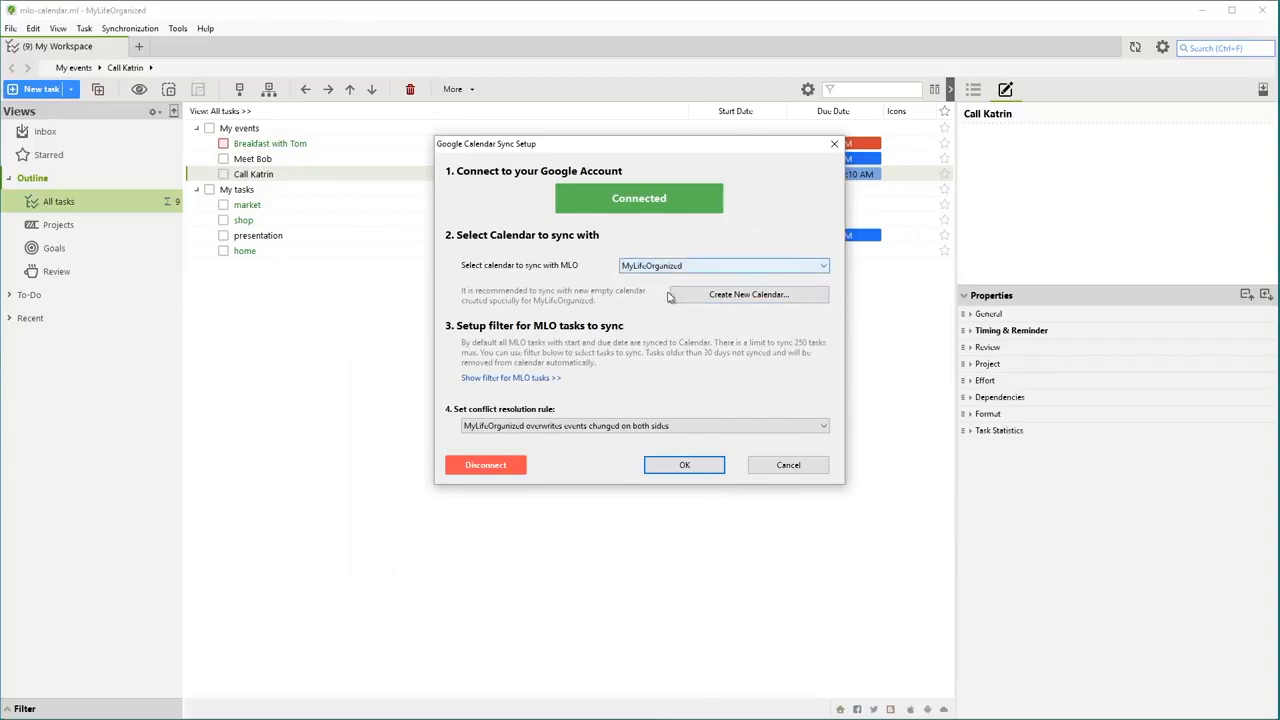
click(686, 466)
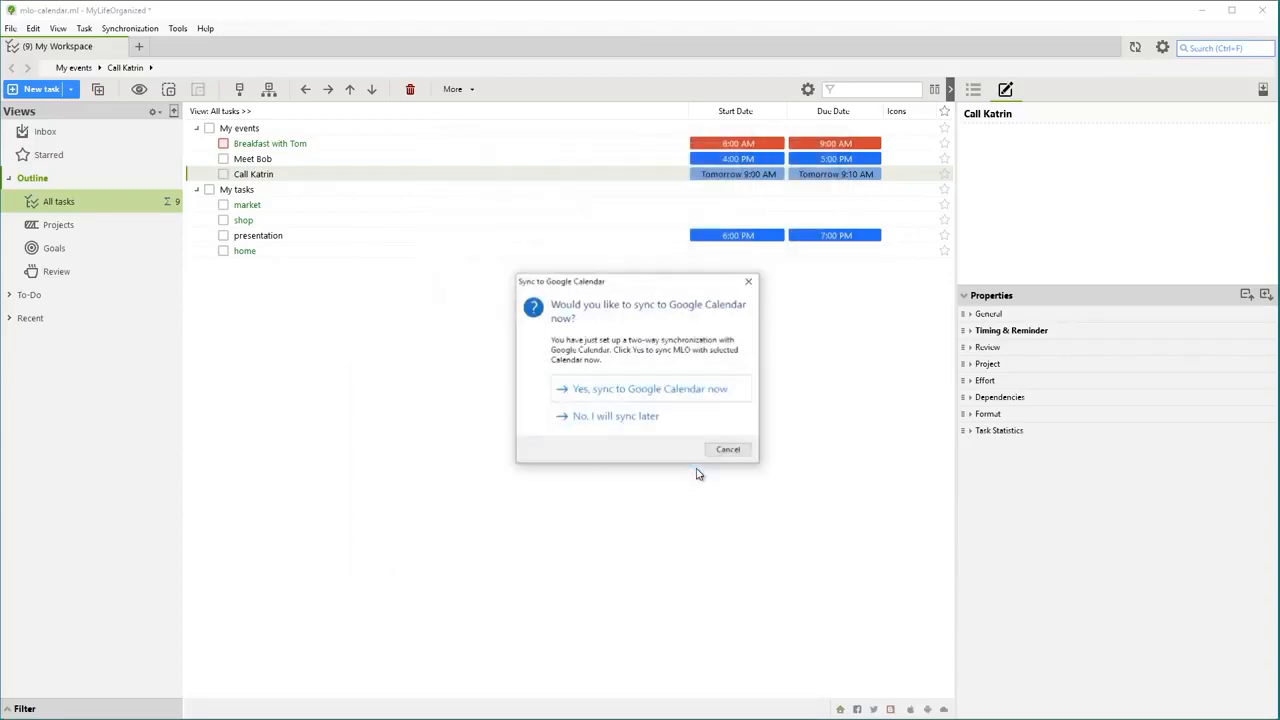
click(670, 392)
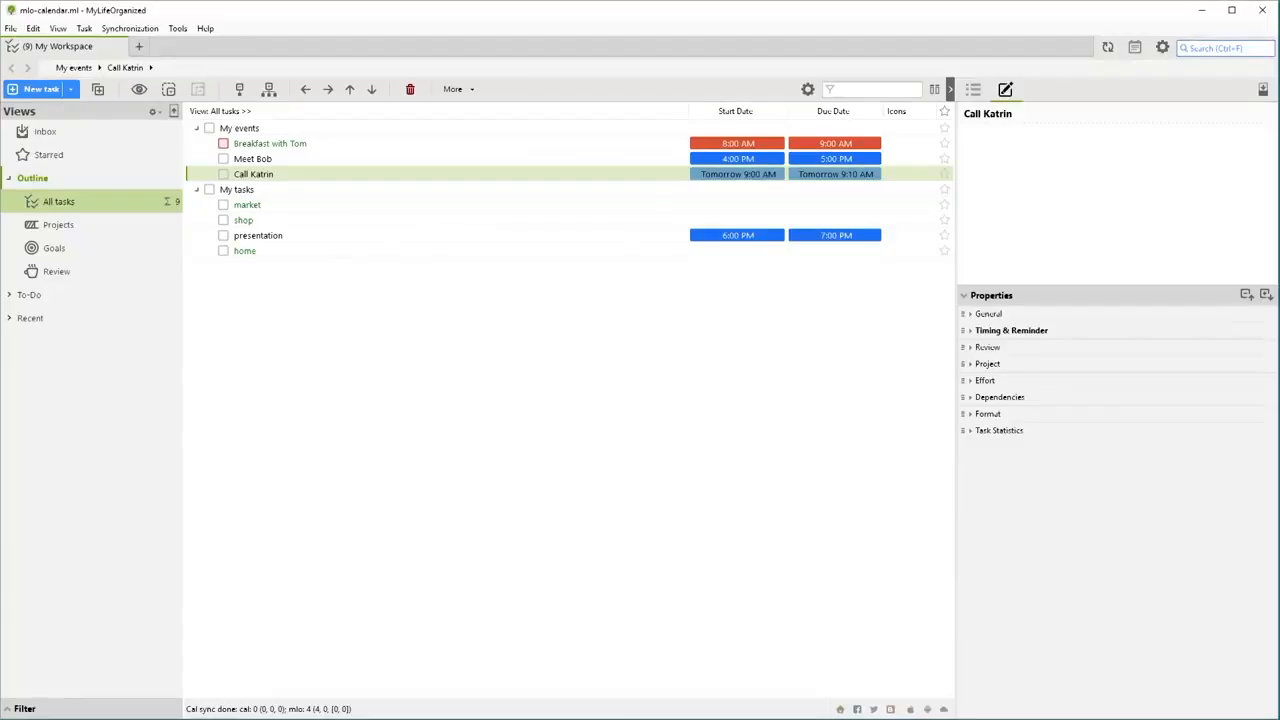
Append !!! to the title of tomorrow's 9:00 AM call under My events, and sync with Google Calendar
click(320, 178)
key(End)
text(!!)
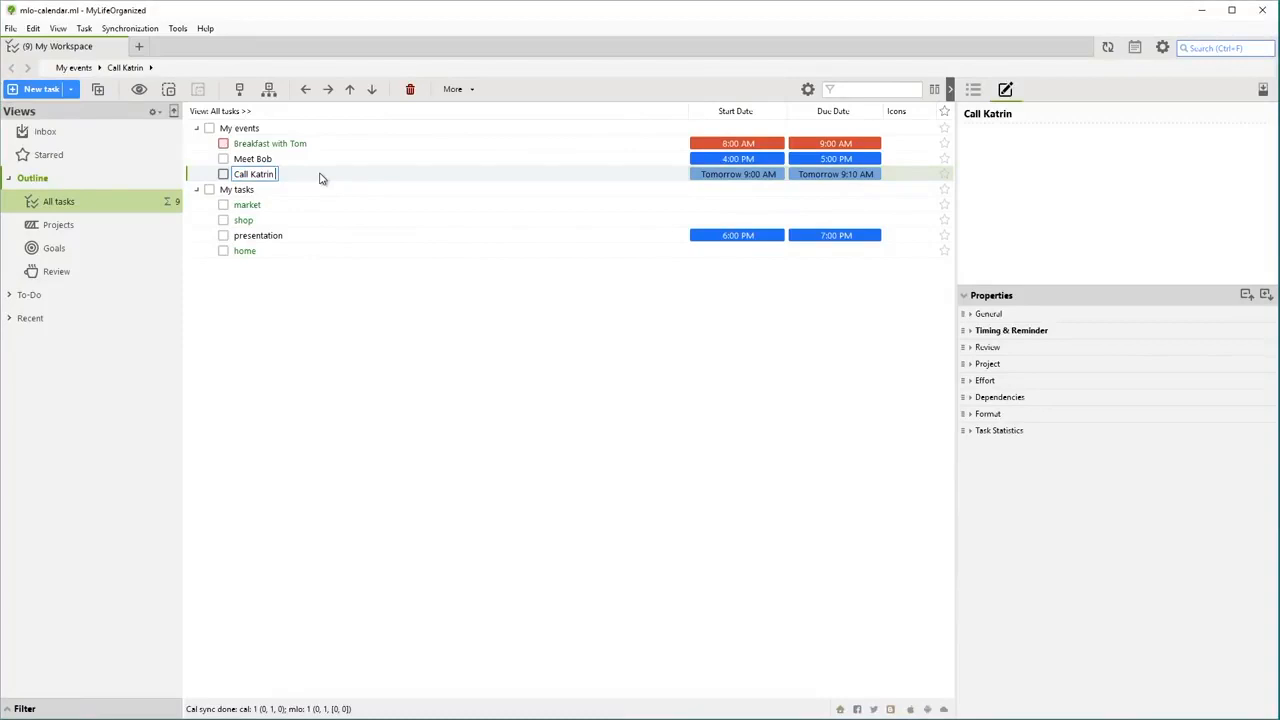
text(!)
key(Return)
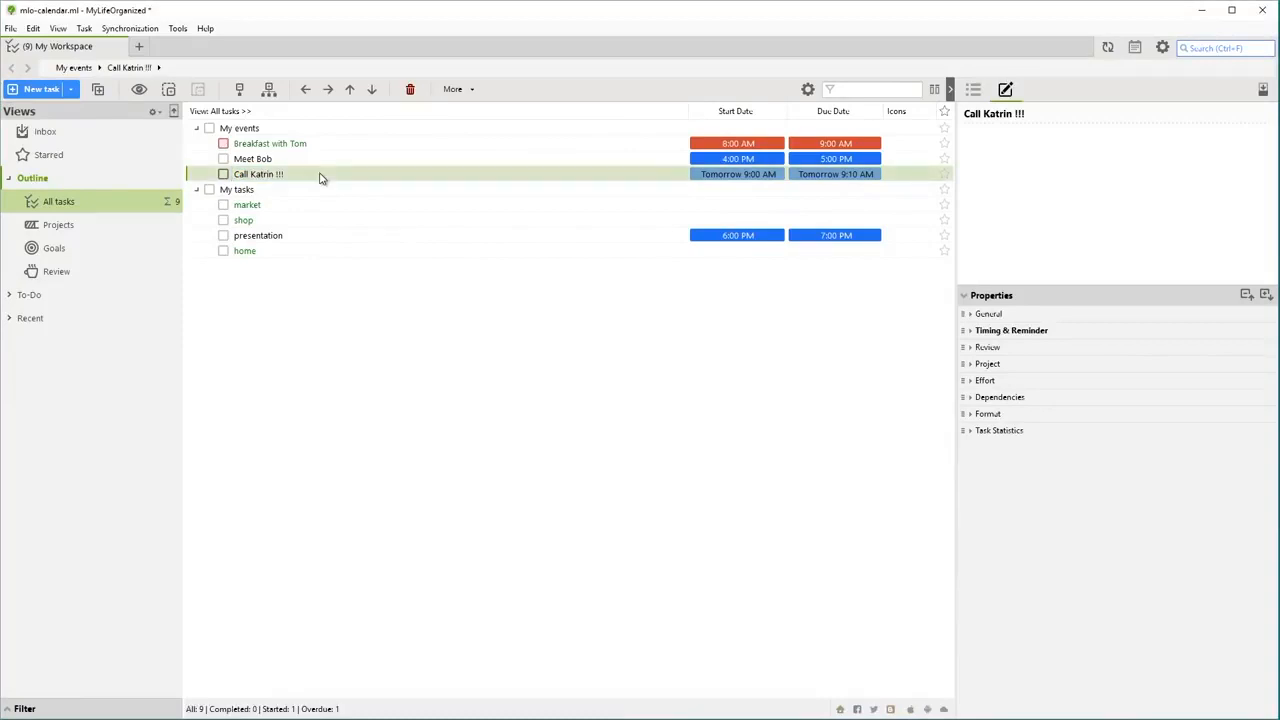
click(1134, 48)
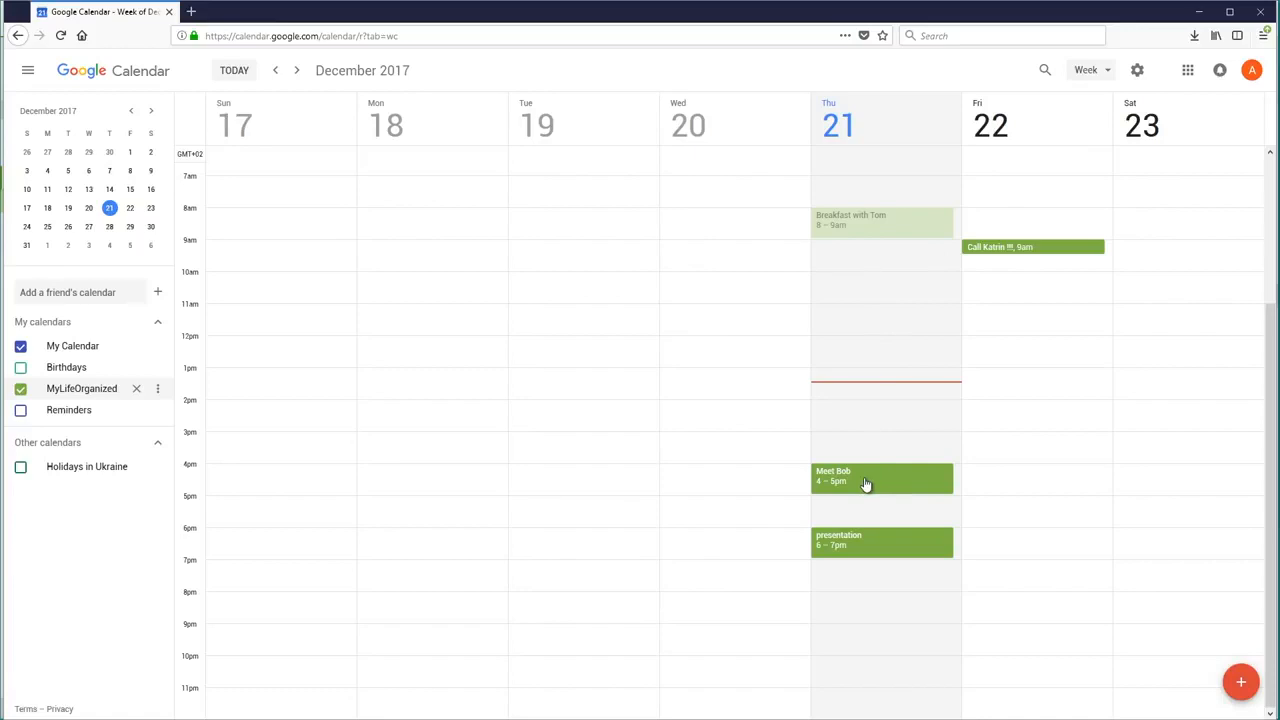
Move Thursday's 4 – 5pm meeting to 2 – 3pm in Google Calendar, and sync the change into MyLifeOrganized
drag(866, 485, 858, 412)
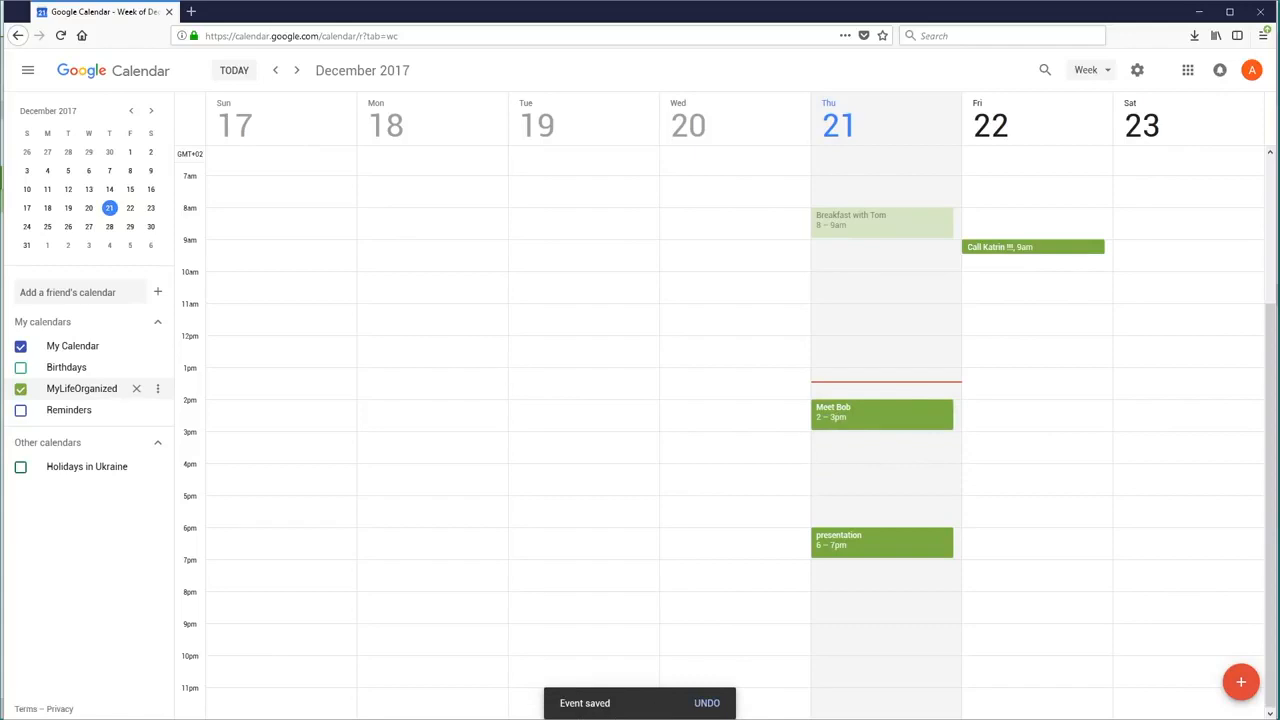
click(538, 717)
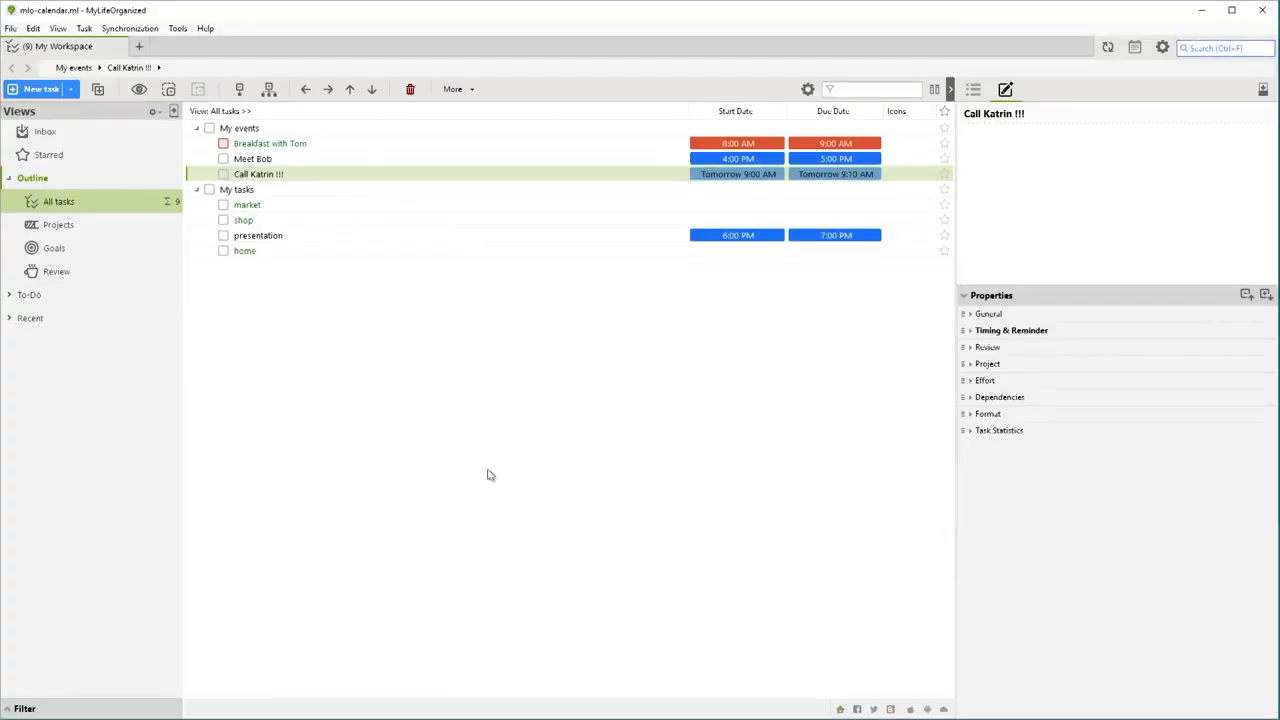
click(533, 158)
click(1135, 48)
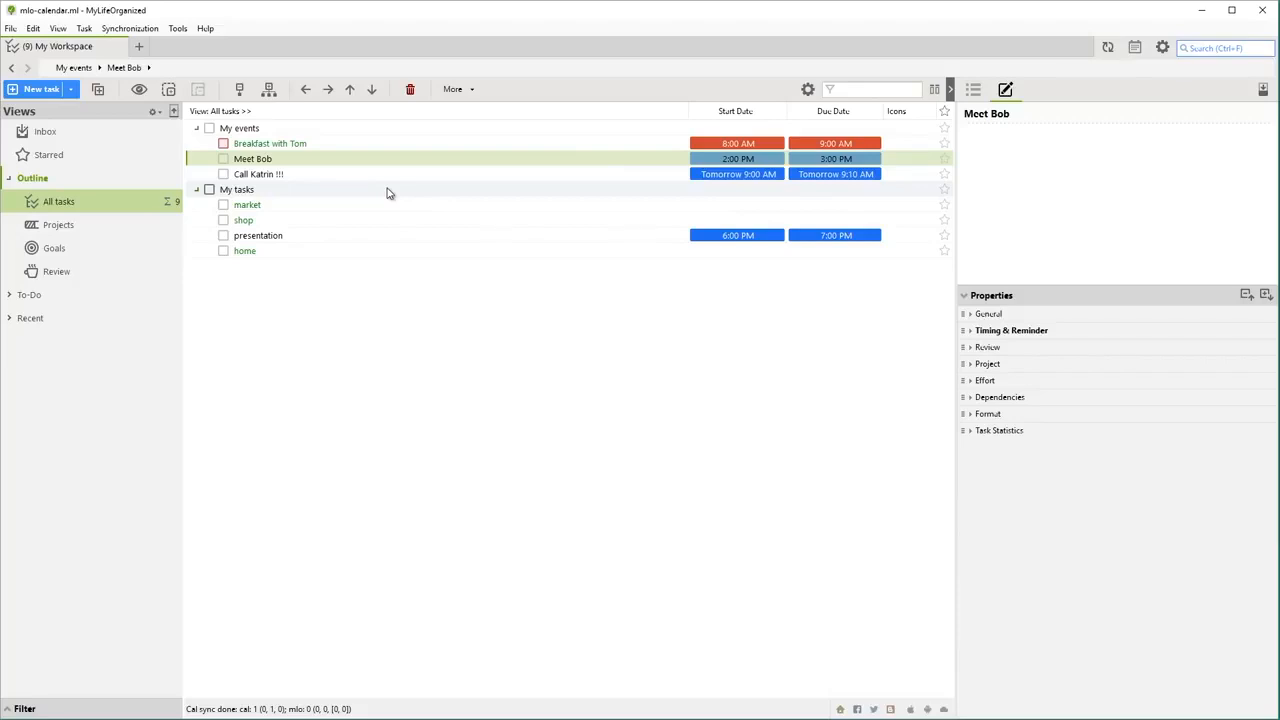
Examine the filter options for MLO tasks in the Google Calendar sync setup, including the context choices, and leave without changes
click(146, 30)
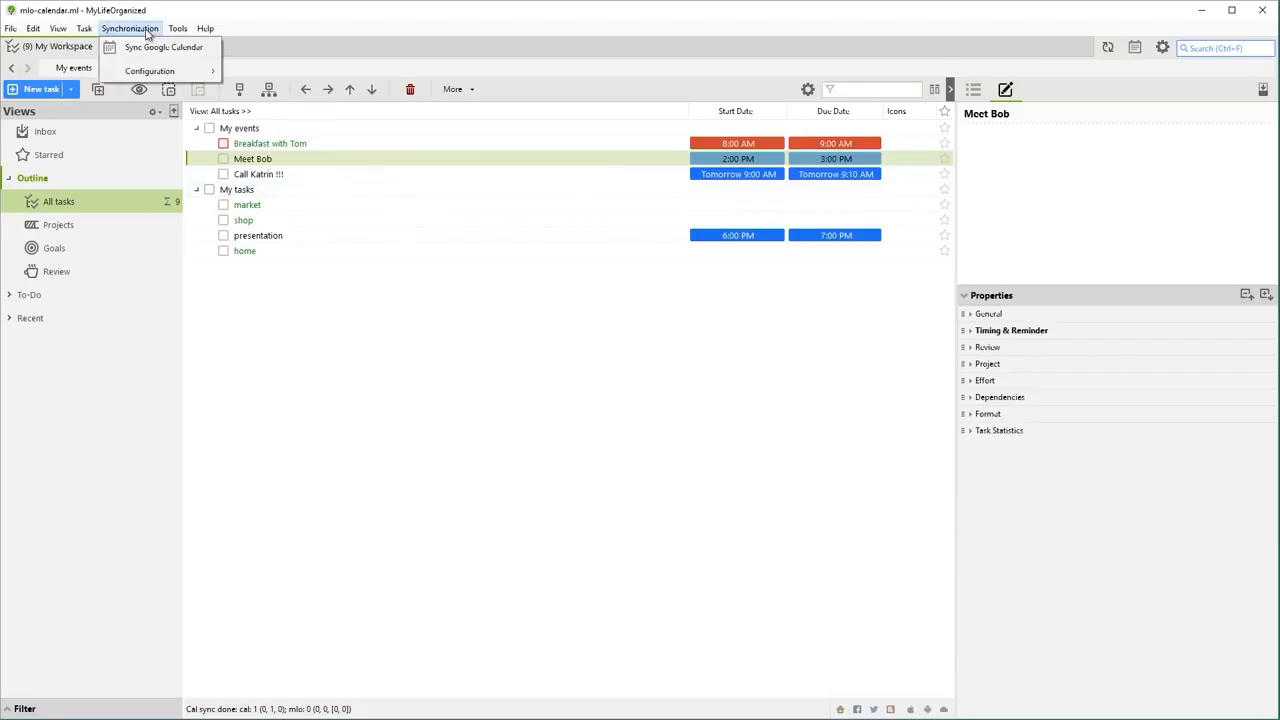
mouse_move(158, 72)
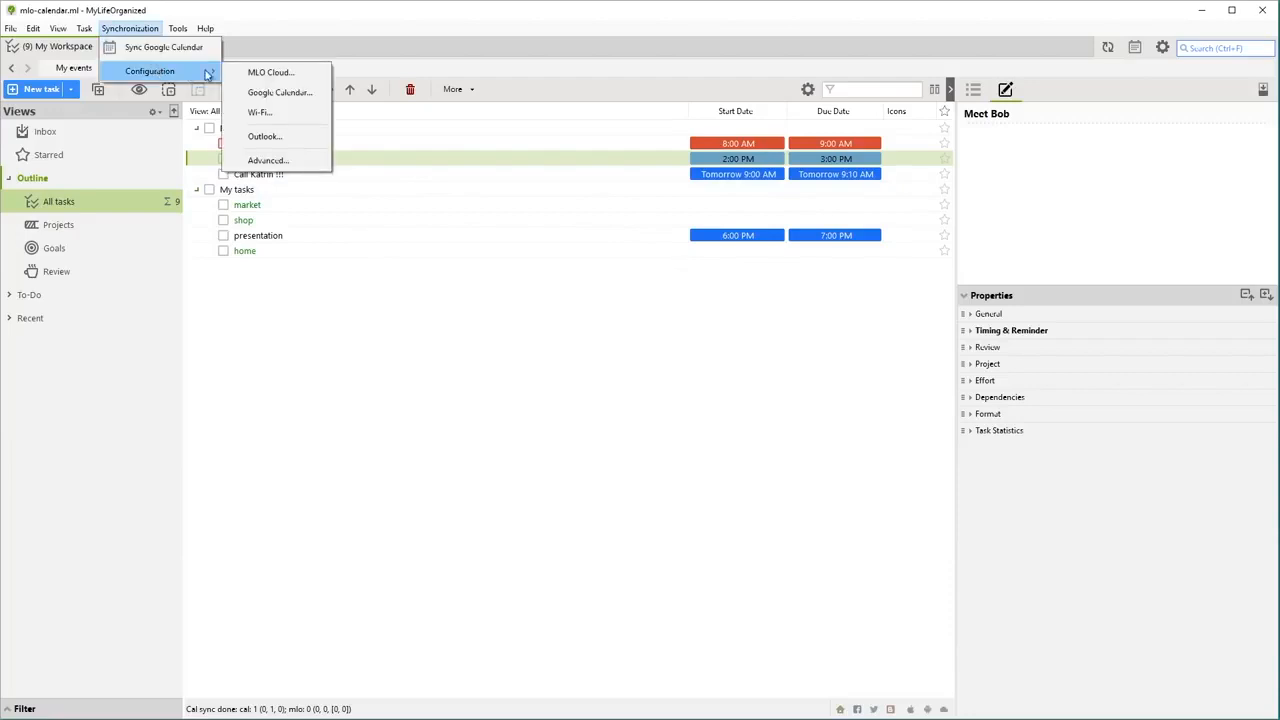
click(274, 92)
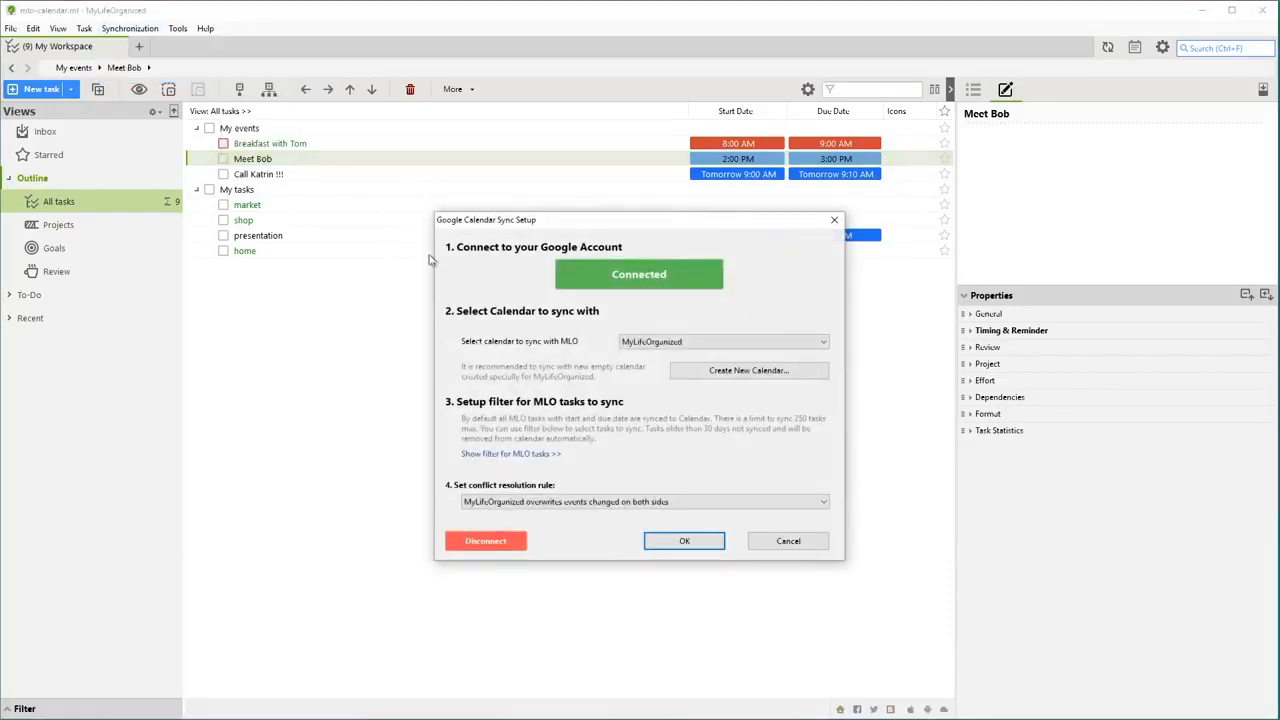
click(528, 456)
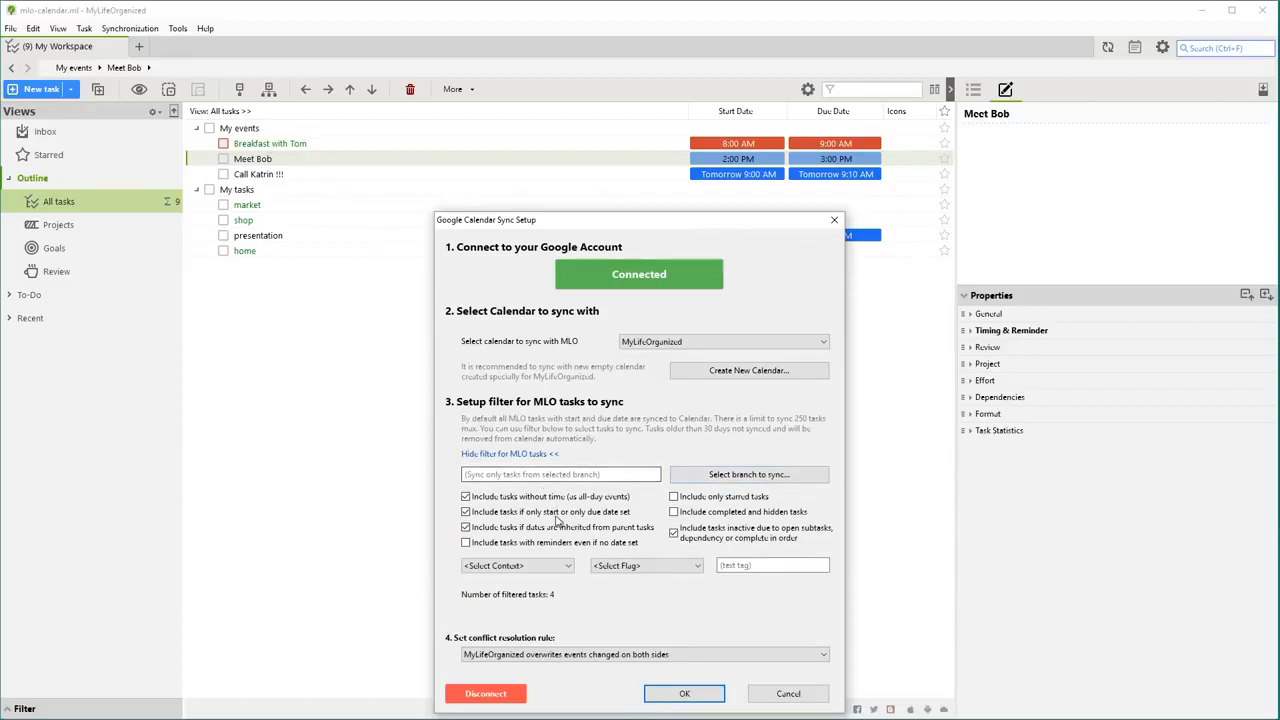
click(569, 569)
click(569, 569)
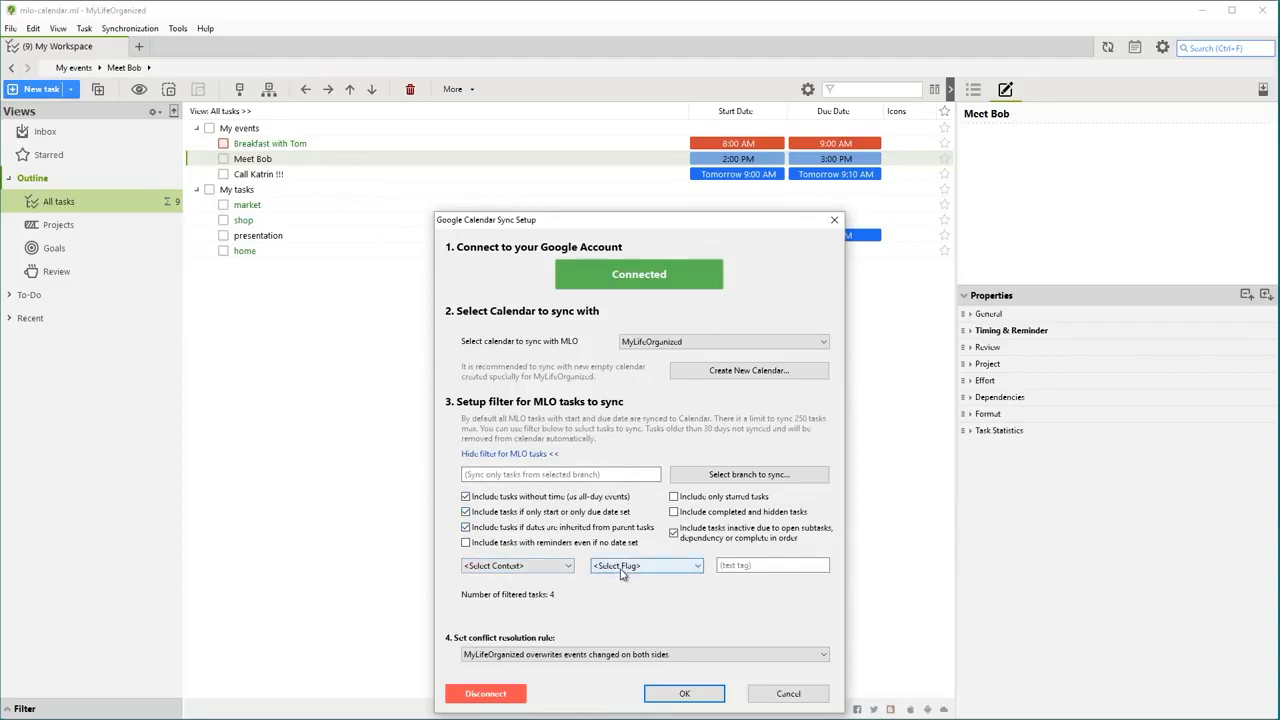
click(768, 697)
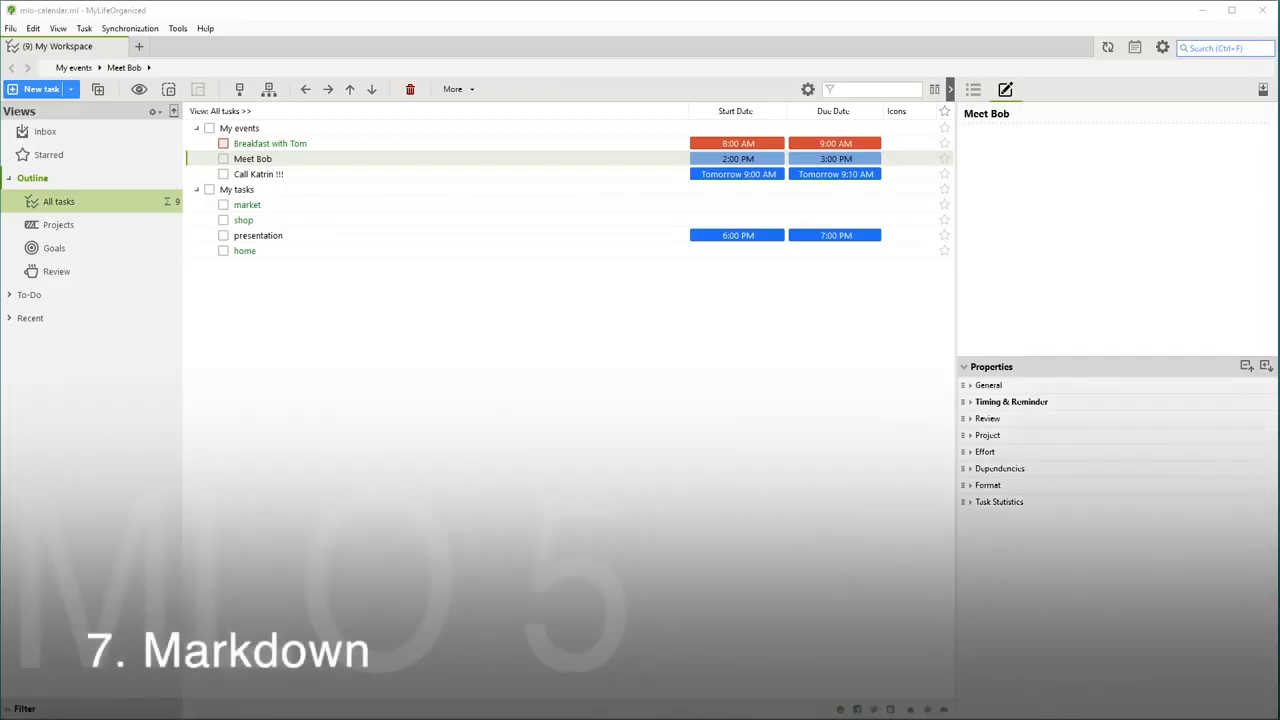
Reopen the recent file MLO5-demo-markdown.ml
click(10, 28)
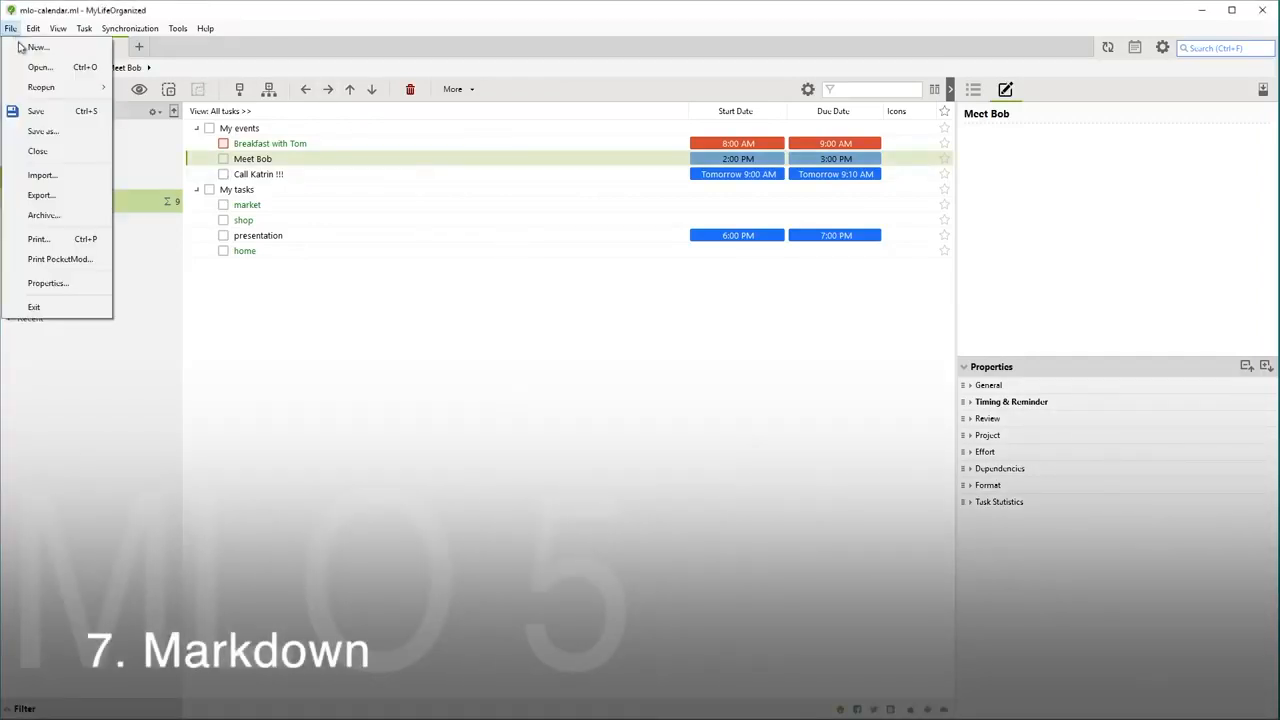
mouse_move(46, 87)
click(156, 90)
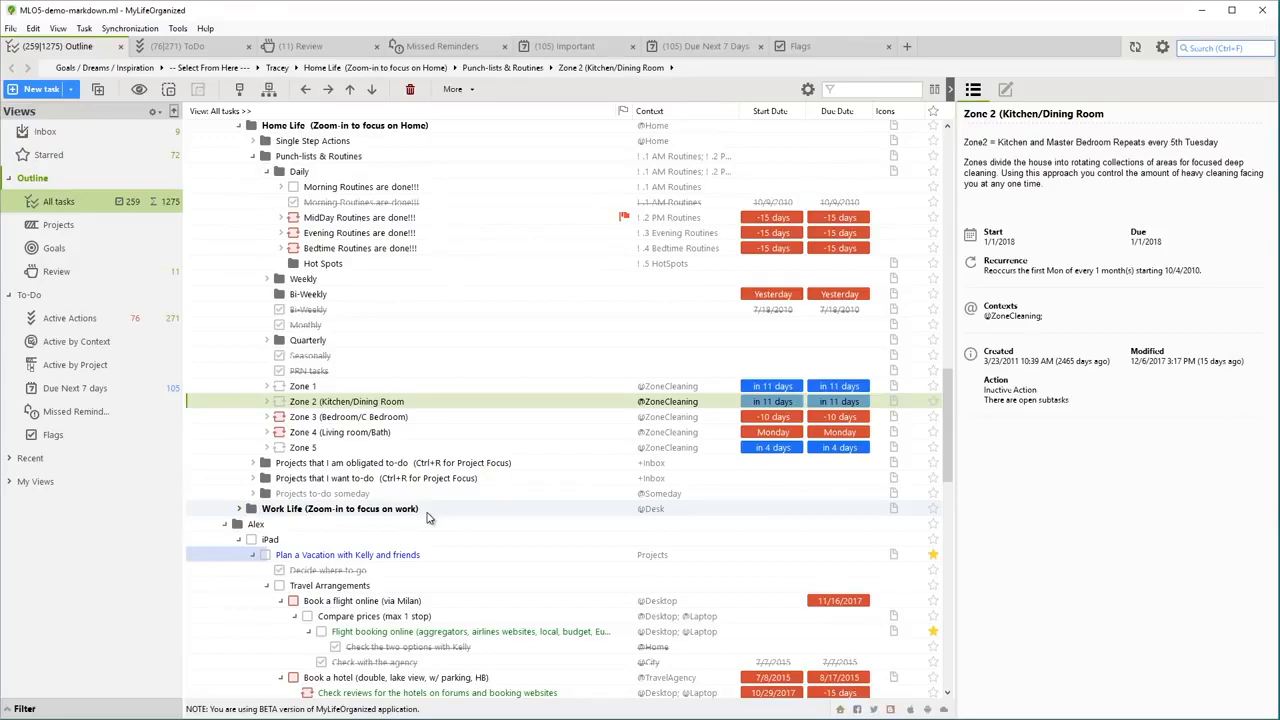
Write a Markdown note for the Example task with the heading Title underlined by == and the text "This is just a text", and preview it
scroll(527, 538, up, 4)
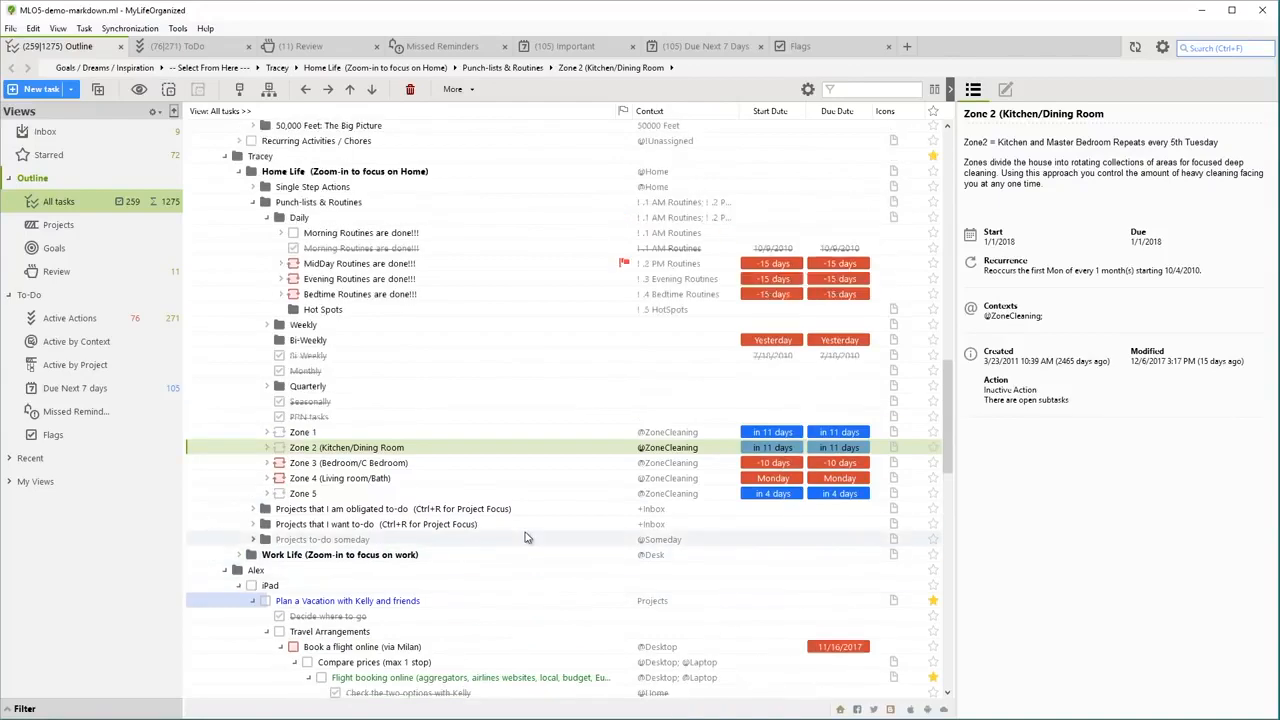
scroll(527, 538, up, 12)
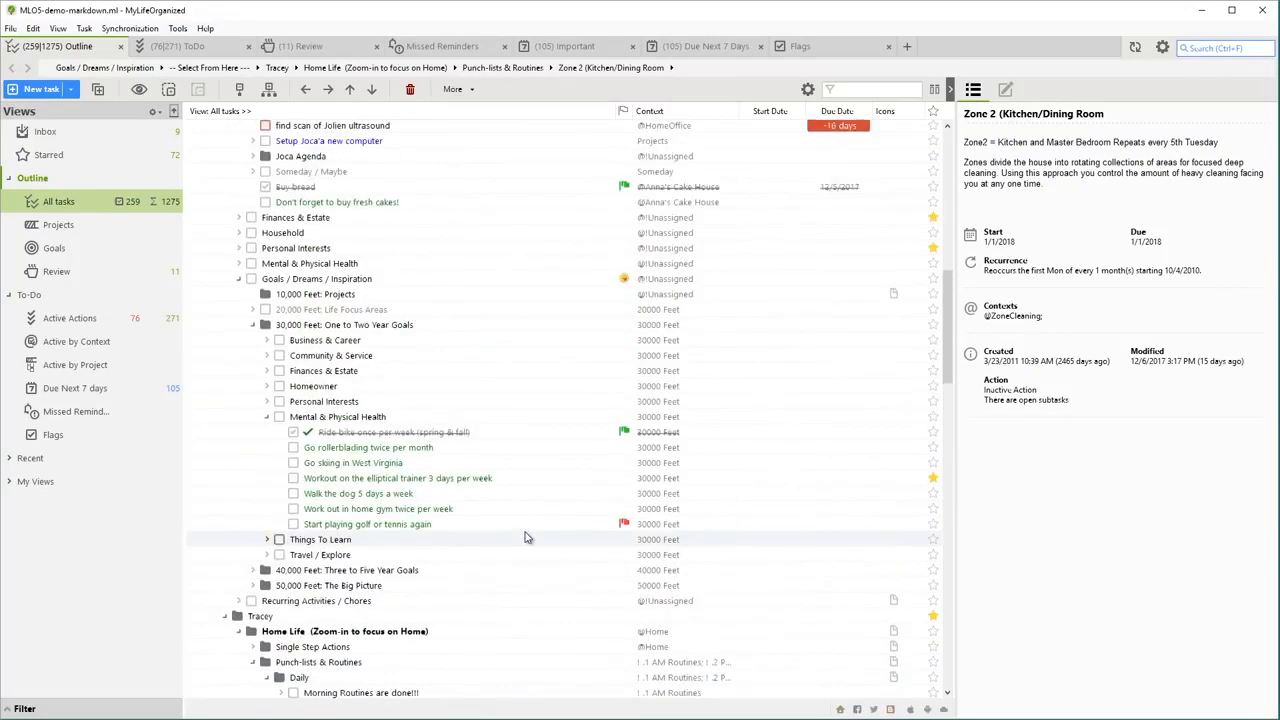
scroll(527, 538, up, 6)
scroll(527, 538, up, 3)
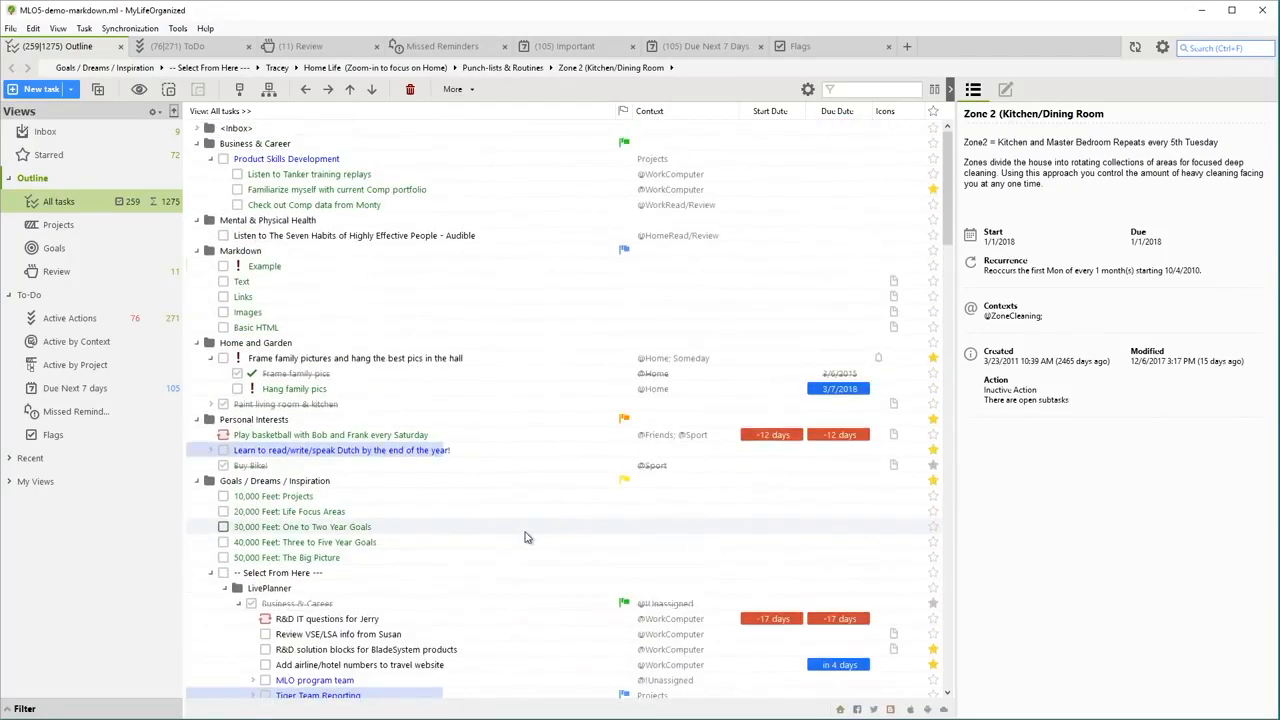
click(347, 271)
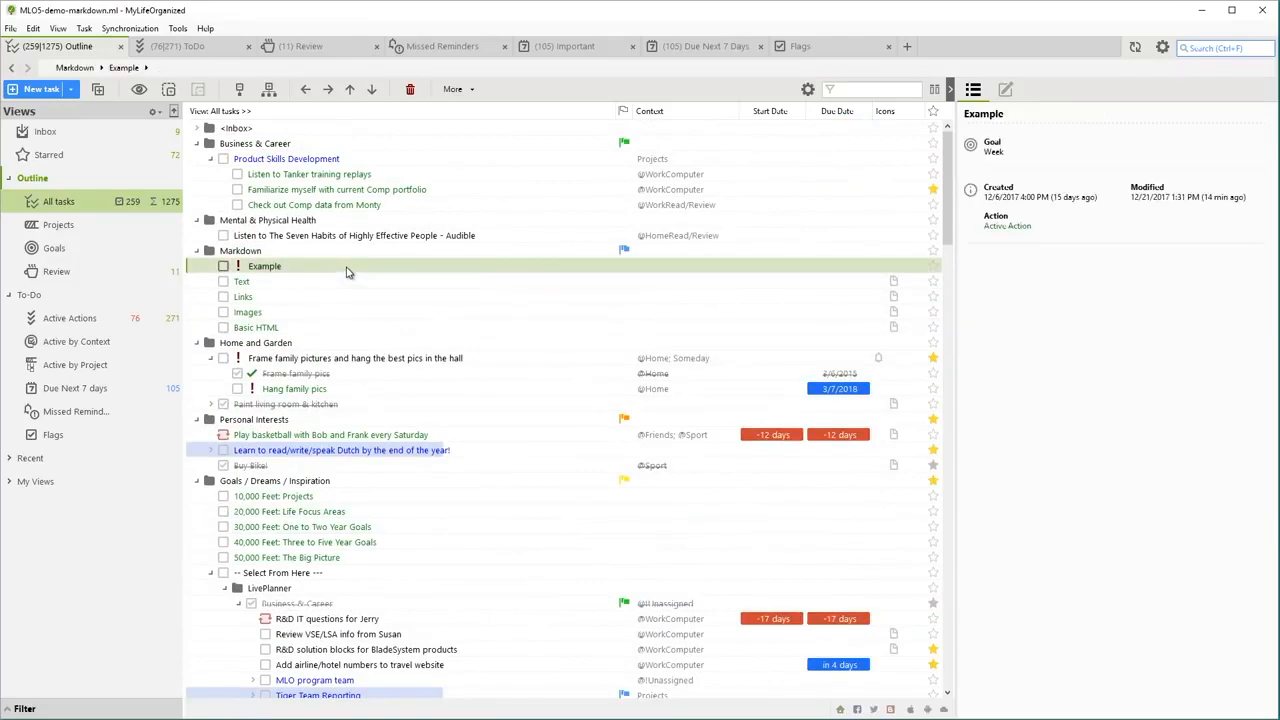
click(1005, 90)
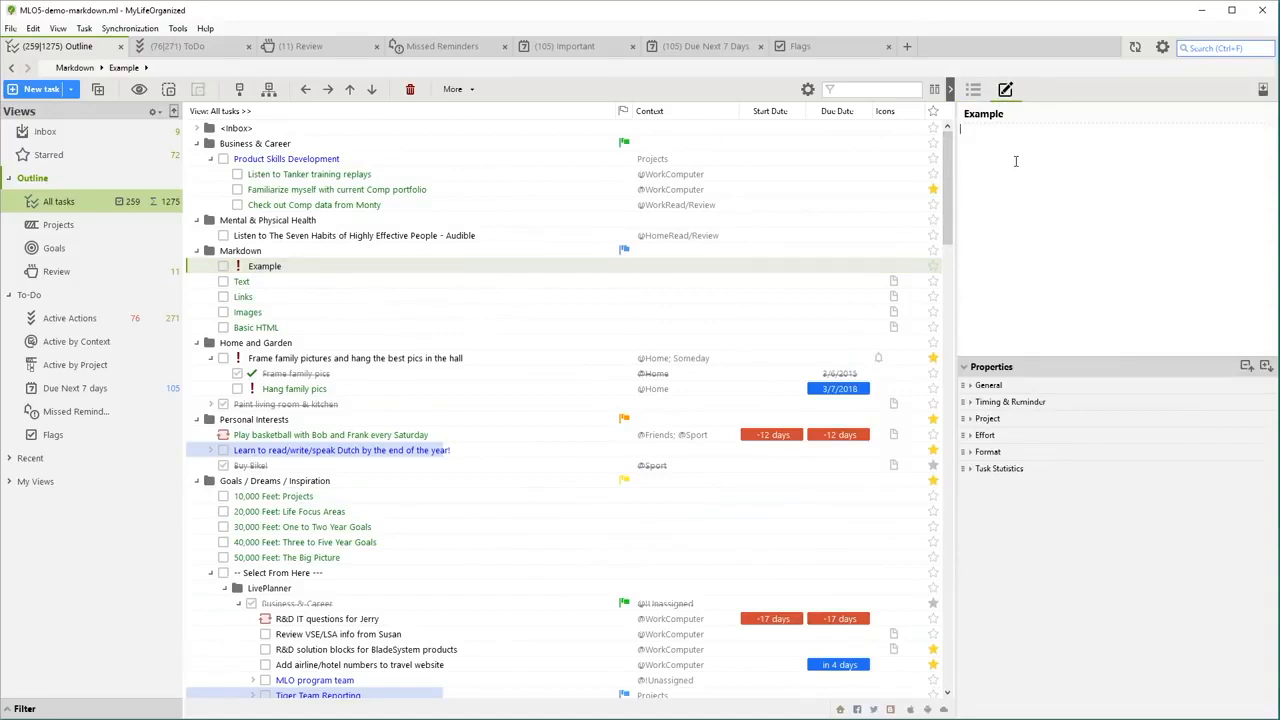
text(Title)
key(Return)
text(This is just a text)
key(Return)
text(==)
click(974, 93)
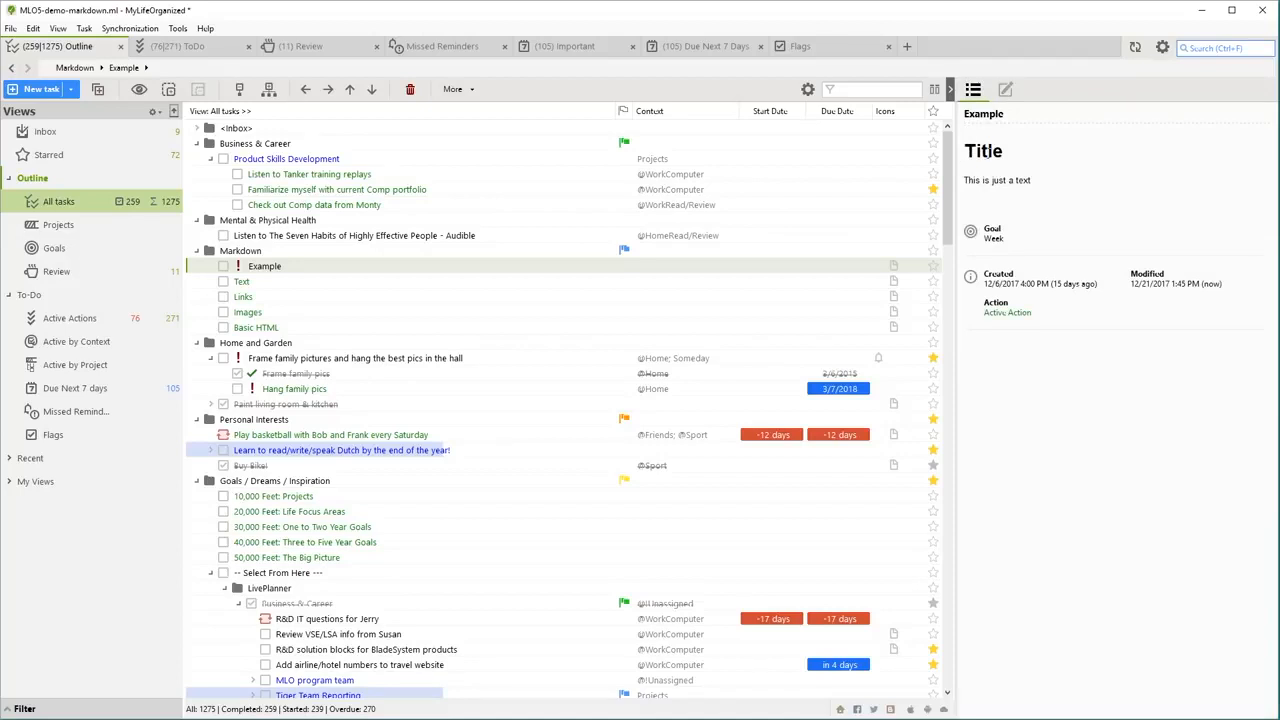
Make the word "text" bold in the Example note with ** markers, and preview the formatted note
click(1005, 89)
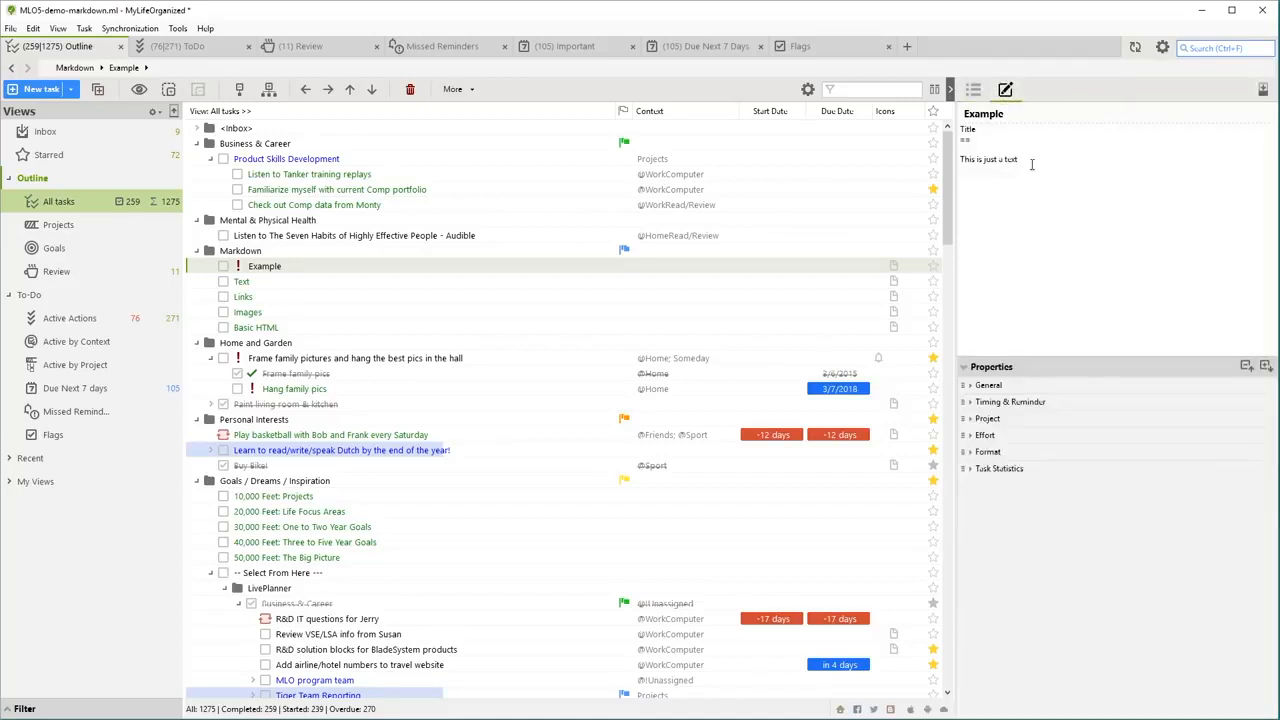
text(**test**)
click(973, 89)
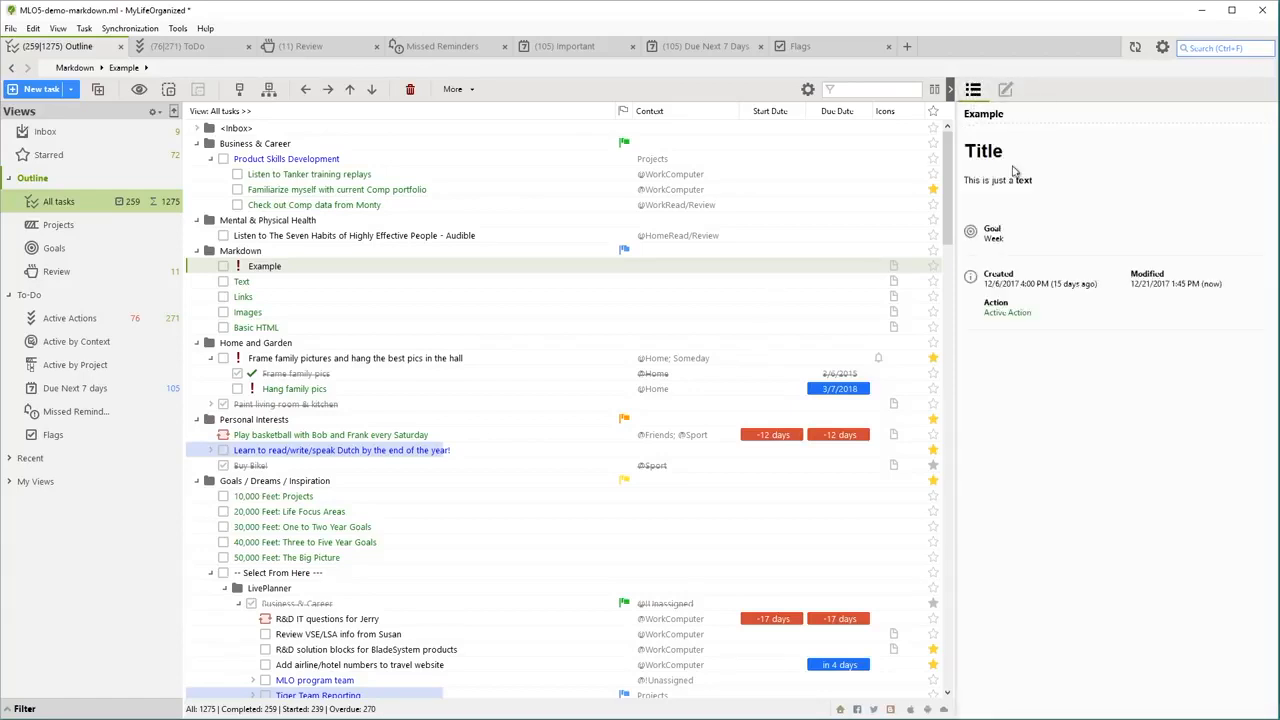
click(1006, 91)
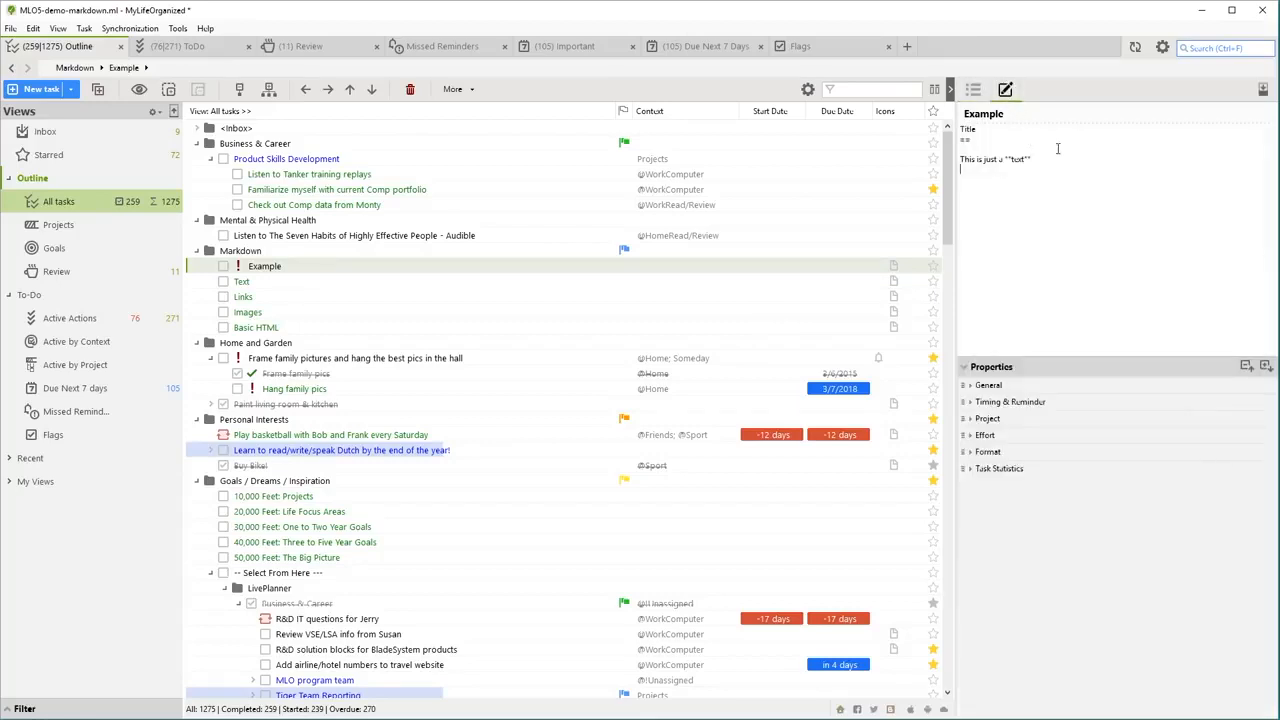
text([MyLifeOrganized Website](https://www.mylifeorganized.net))
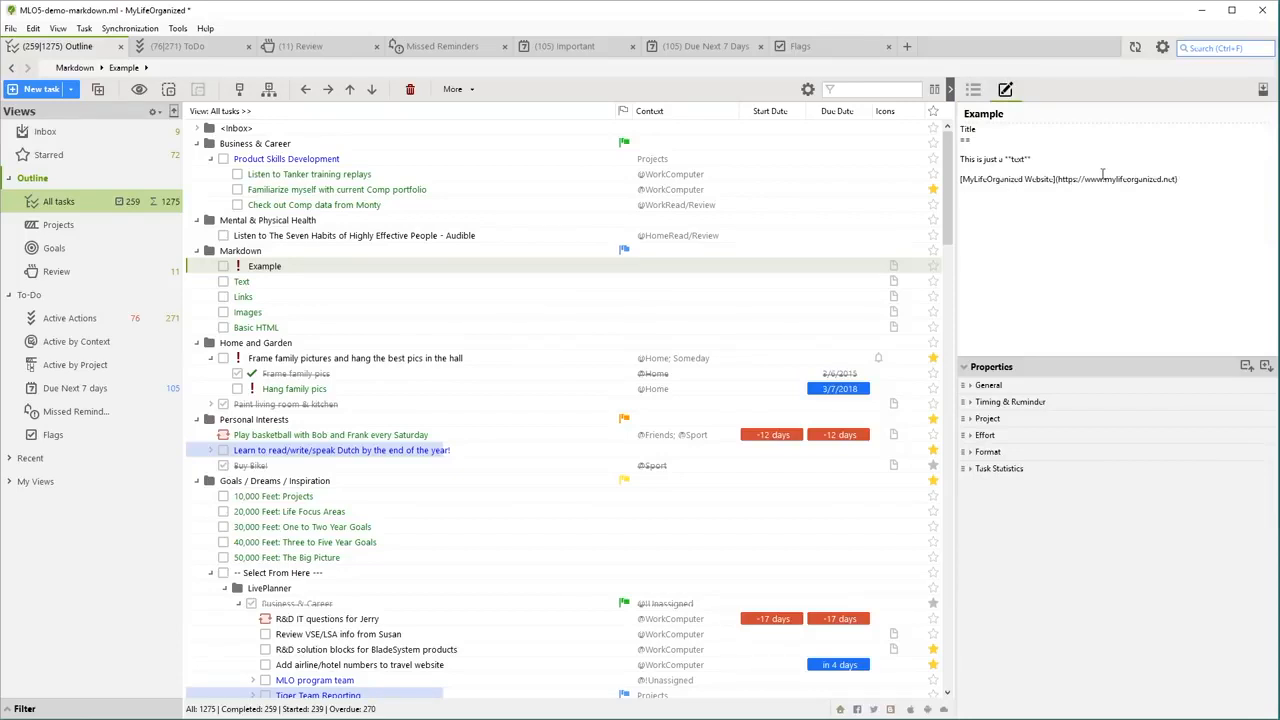
click(975, 92)
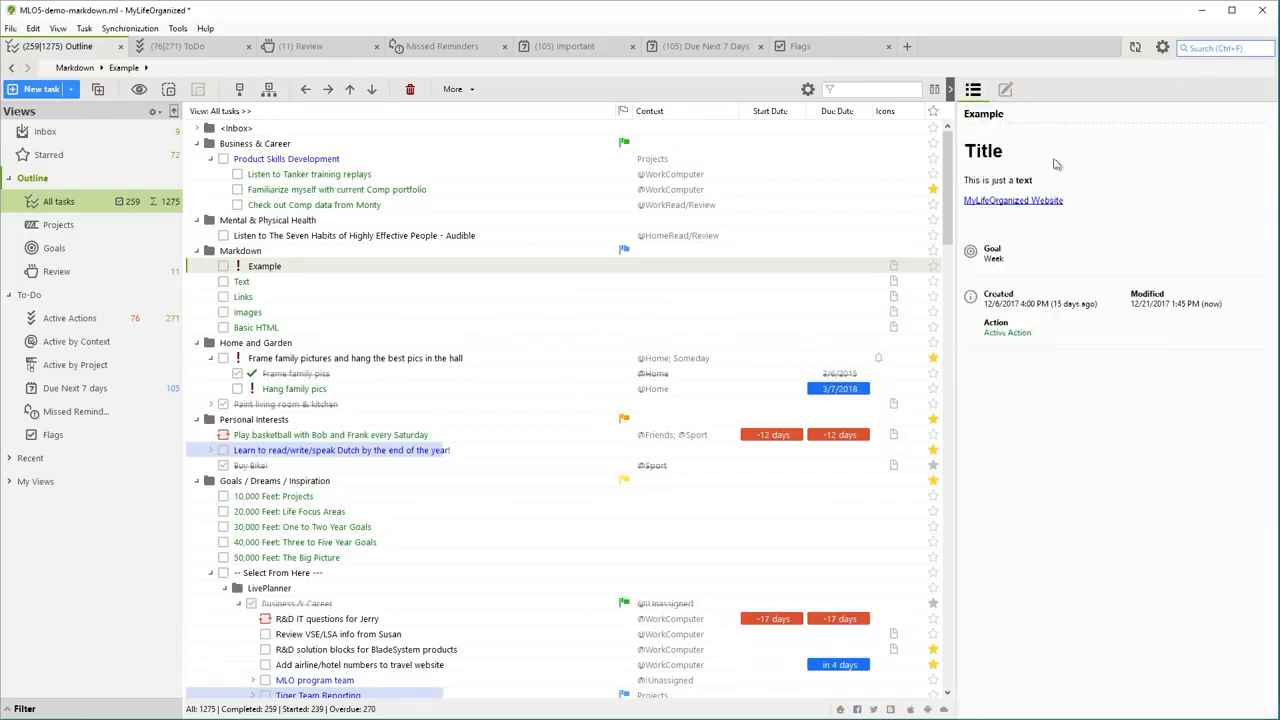
click(1008, 202)
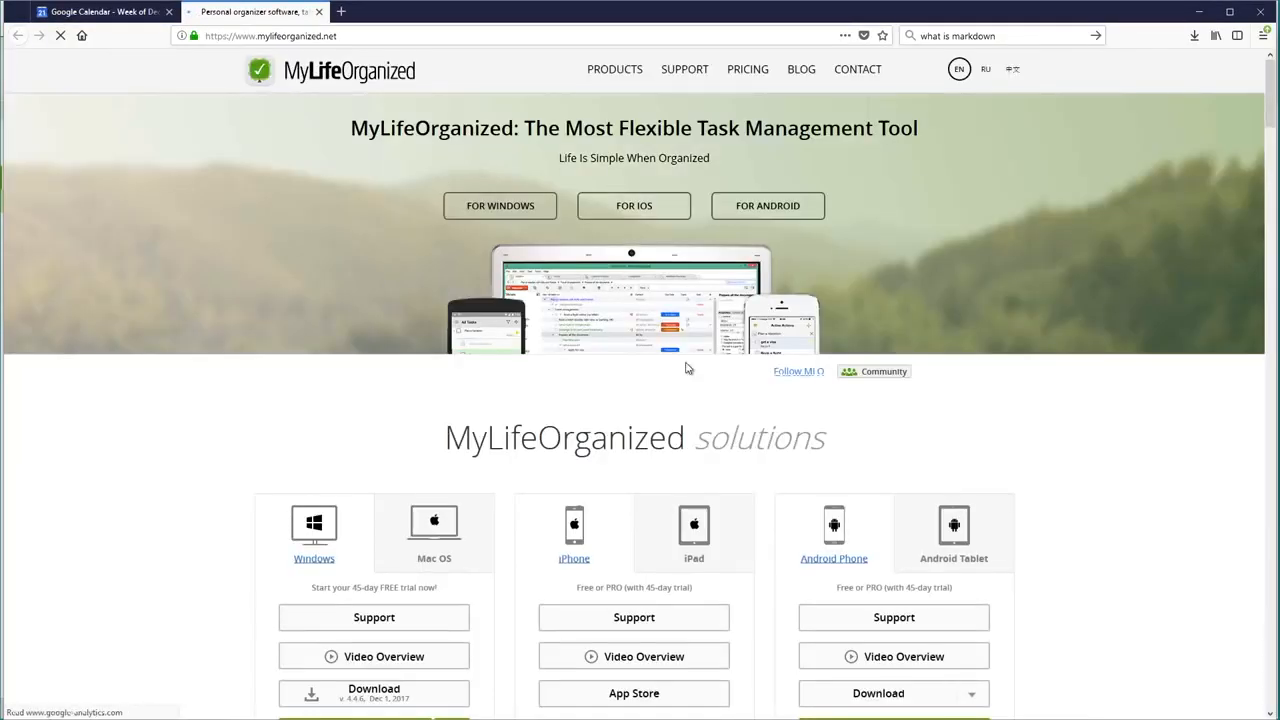
key(alt+Tab)
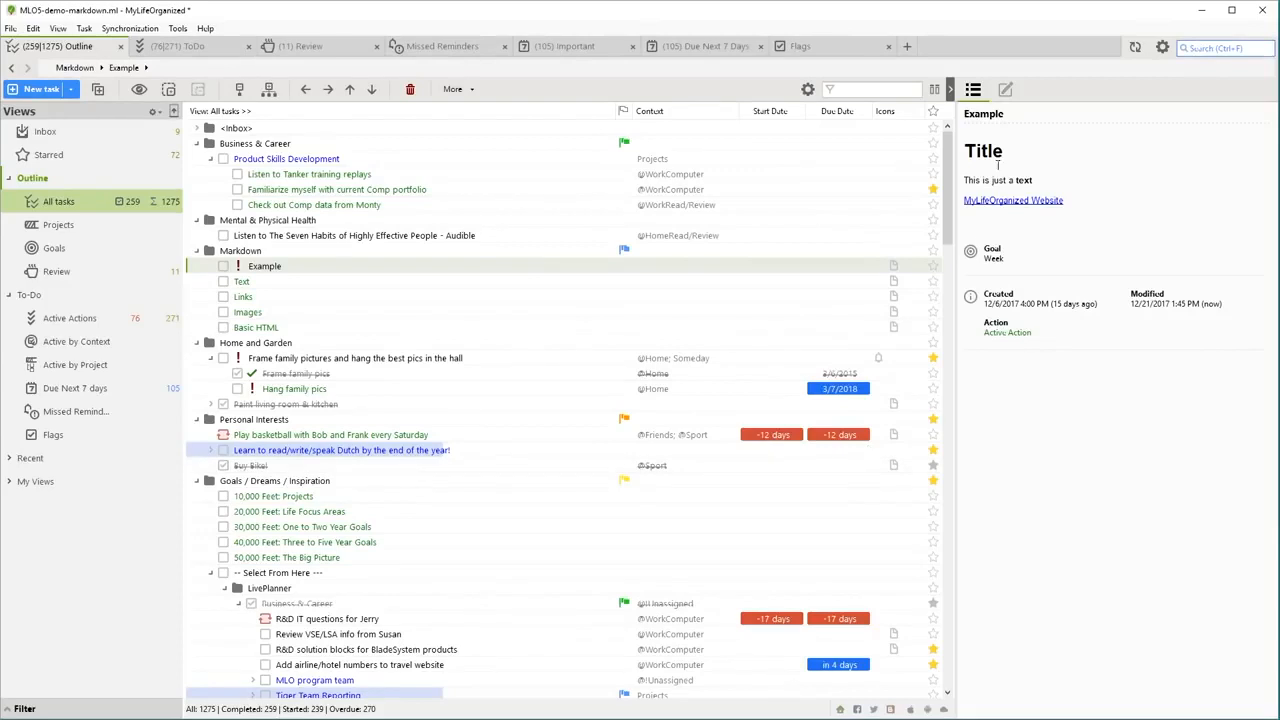
Add a second Markdown link [link](URL) to the Example note, test it in the preview, and compare source and preview
click(1005, 92)
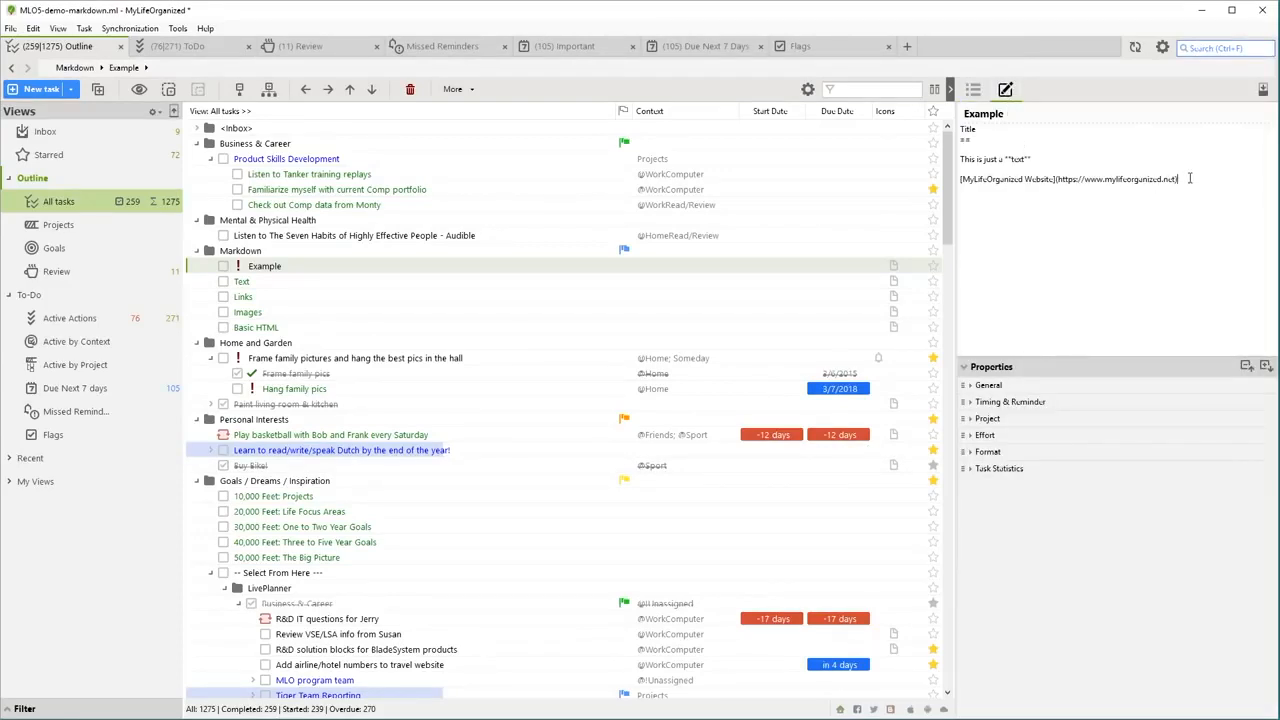
text([lik)
text(n)
key(End)
text((URL)
click(973, 89)
click(972, 222)
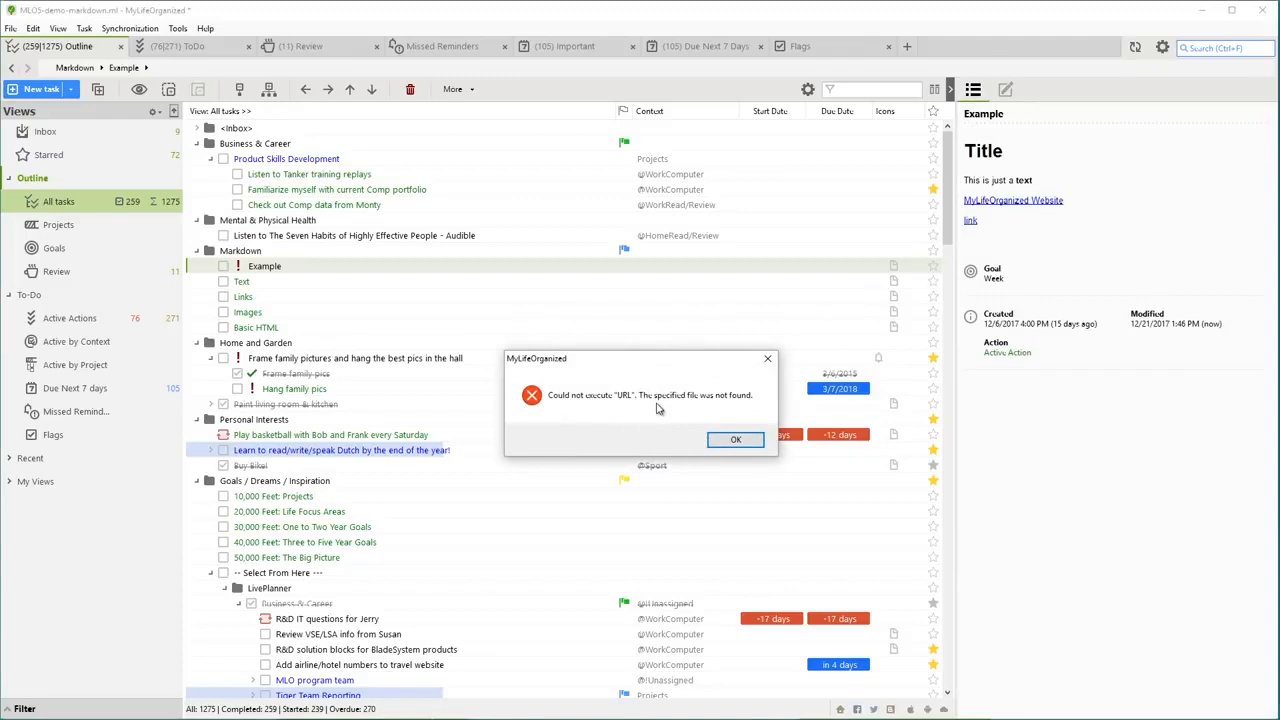
click(733, 440)
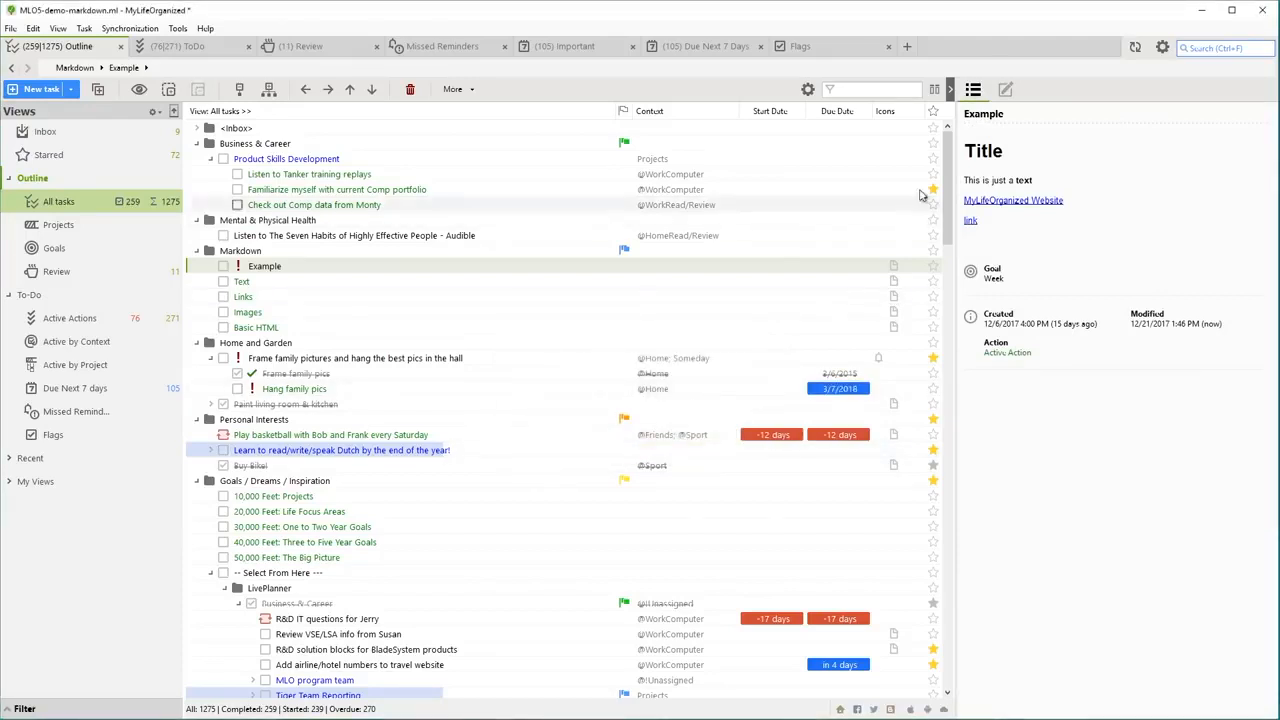
click(1005, 90)
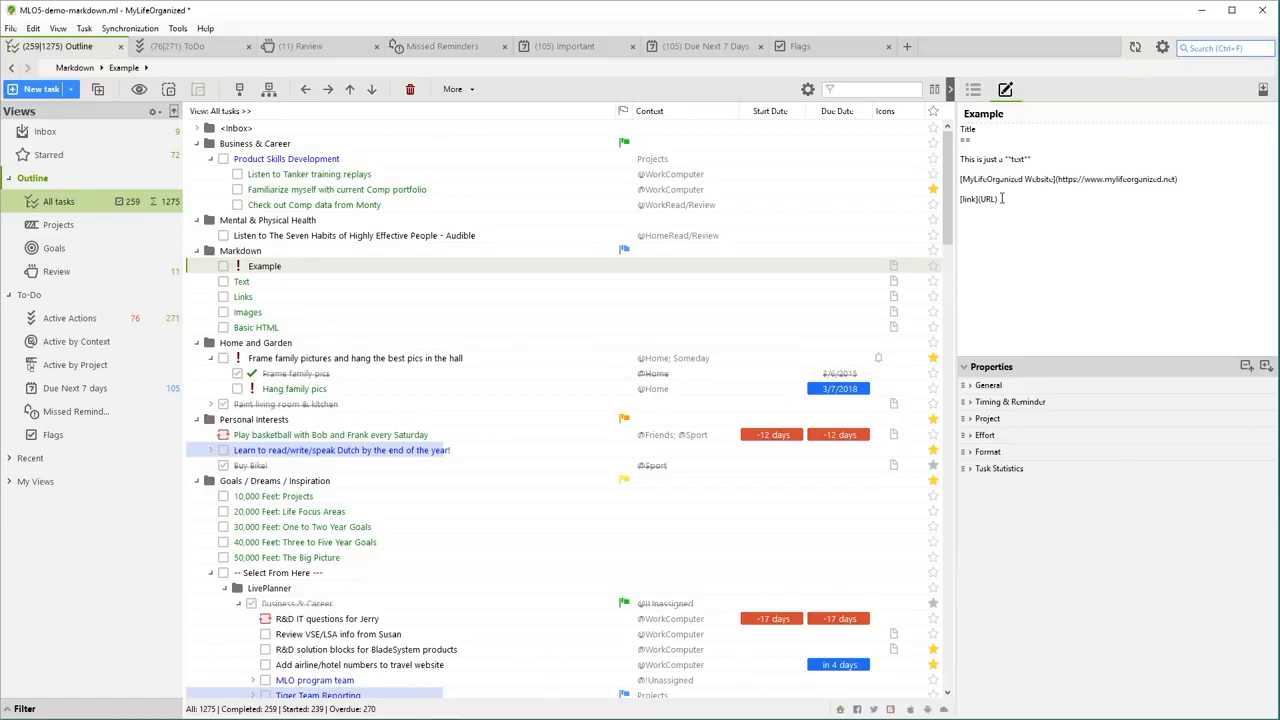
click(974, 89)
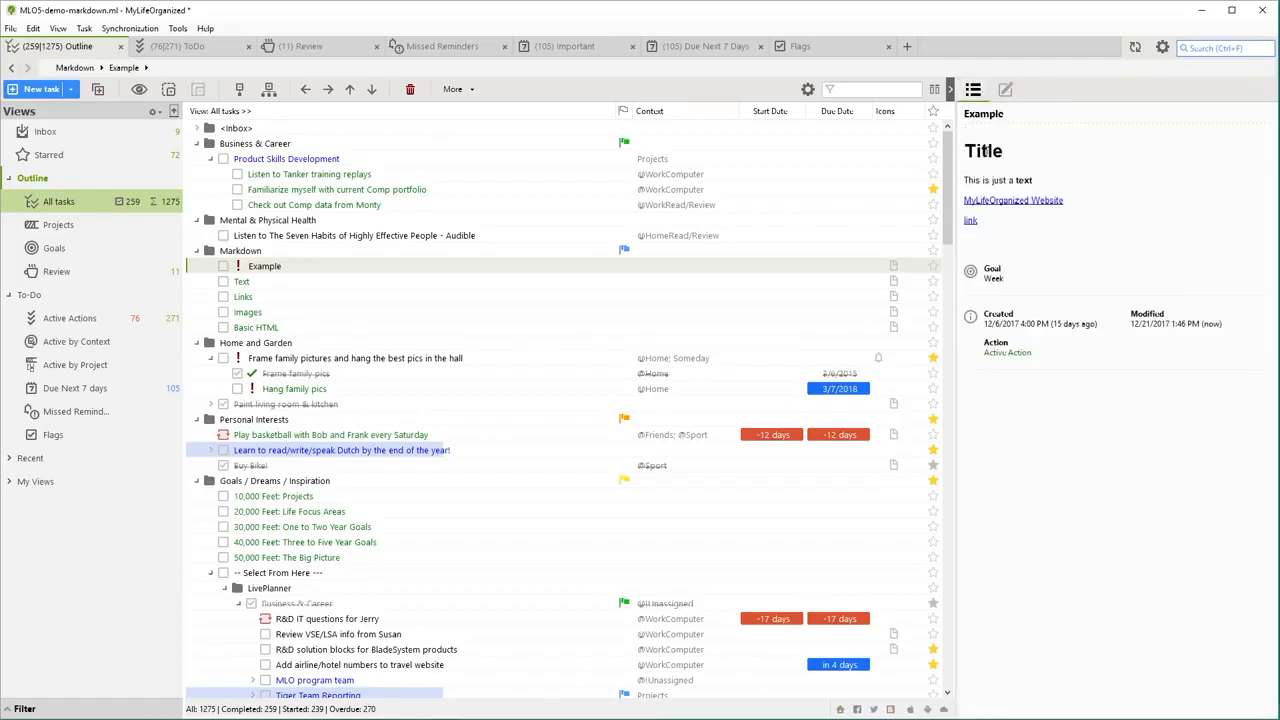
Examine the full formatted note of the Text task, including its headings, emphasis, link and bulleted quotes
click(325, 283)
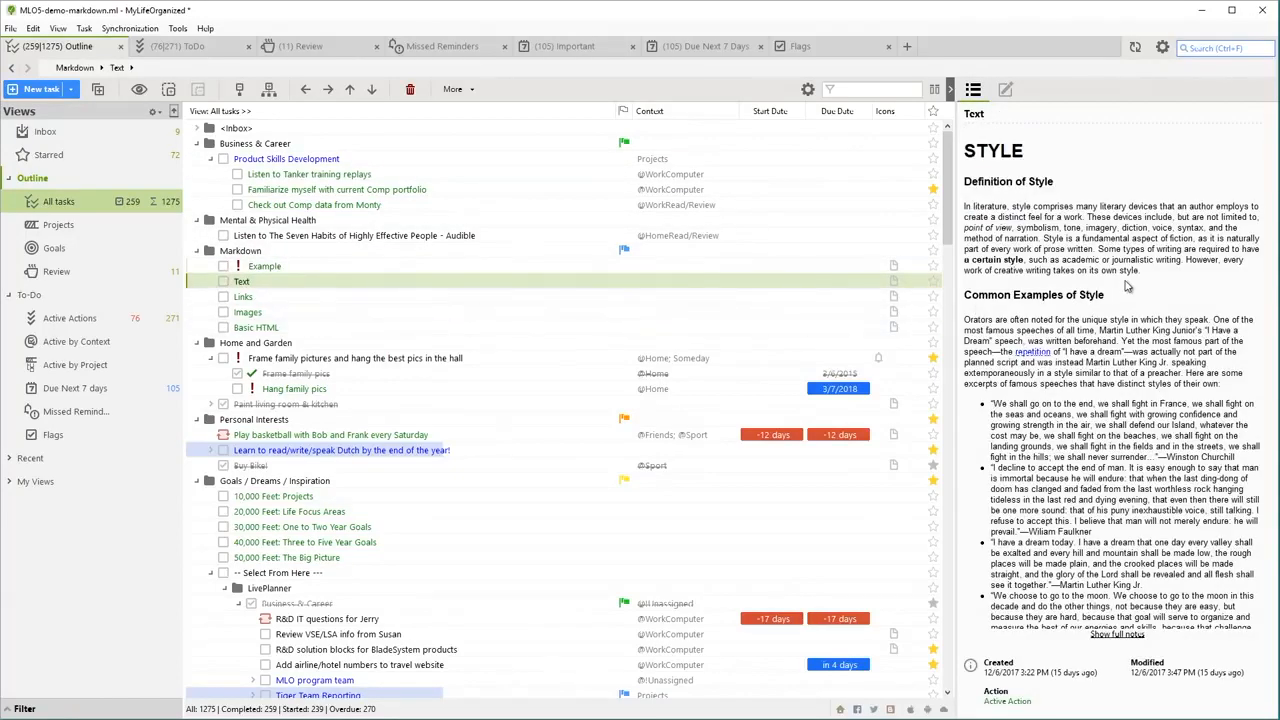
click(1110, 634)
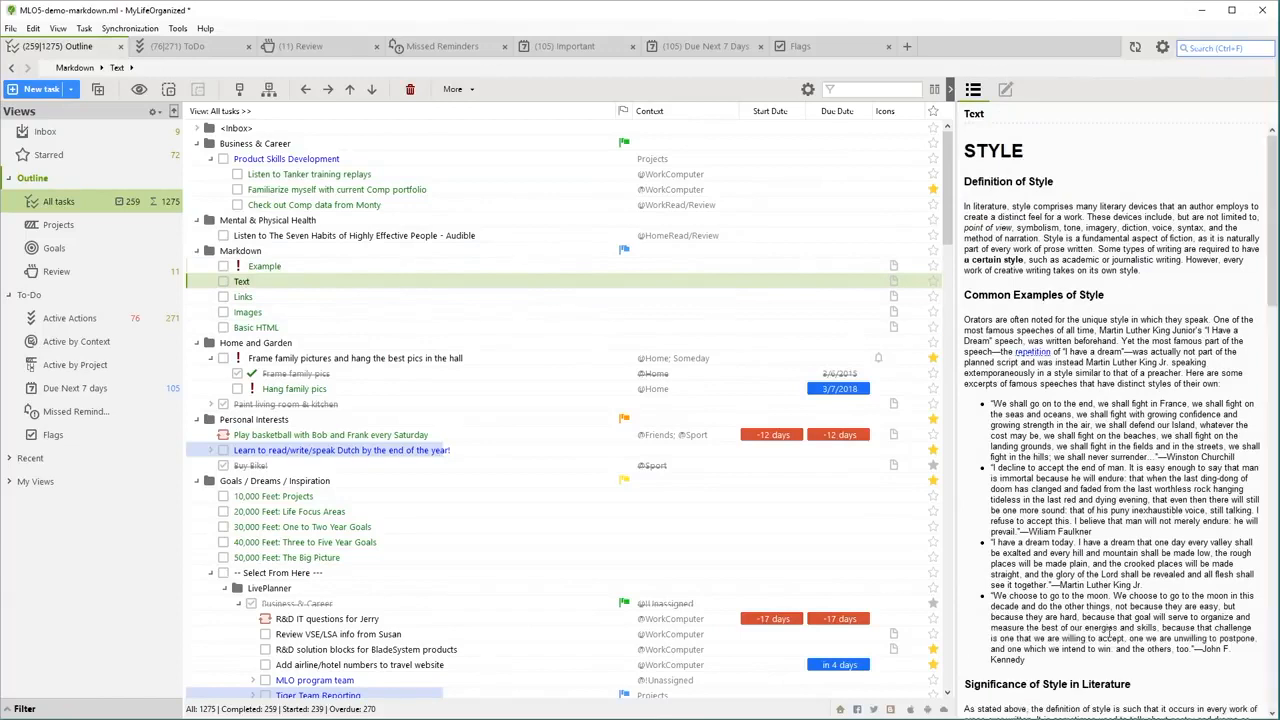
scroll(1120, 426, down, 1)
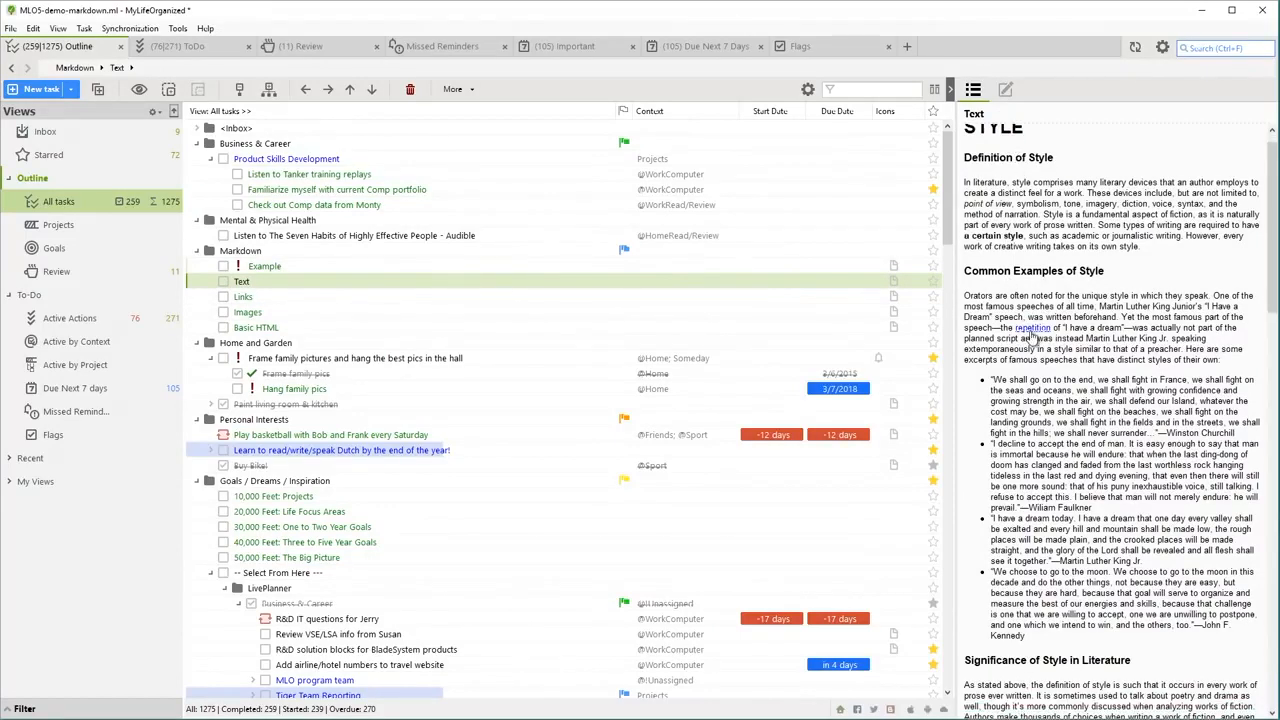
scroll(1033, 338, down, 2)
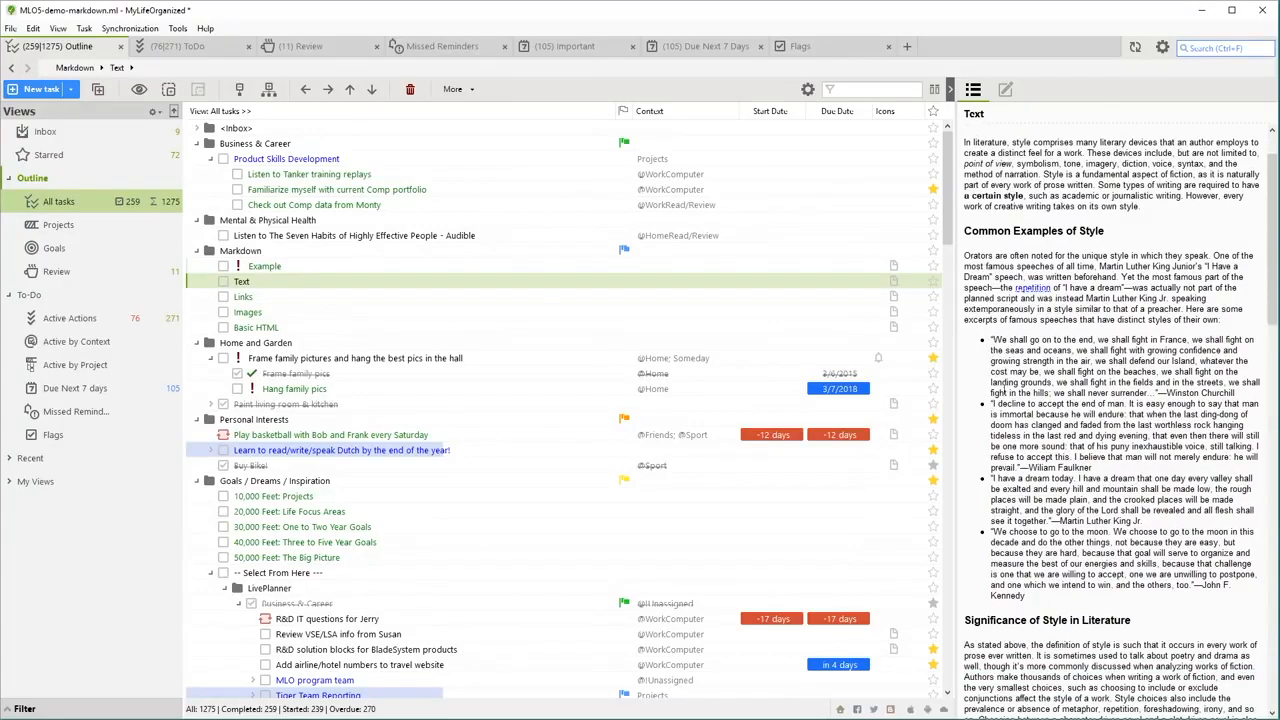
scroll(1060, 460, down, 5)
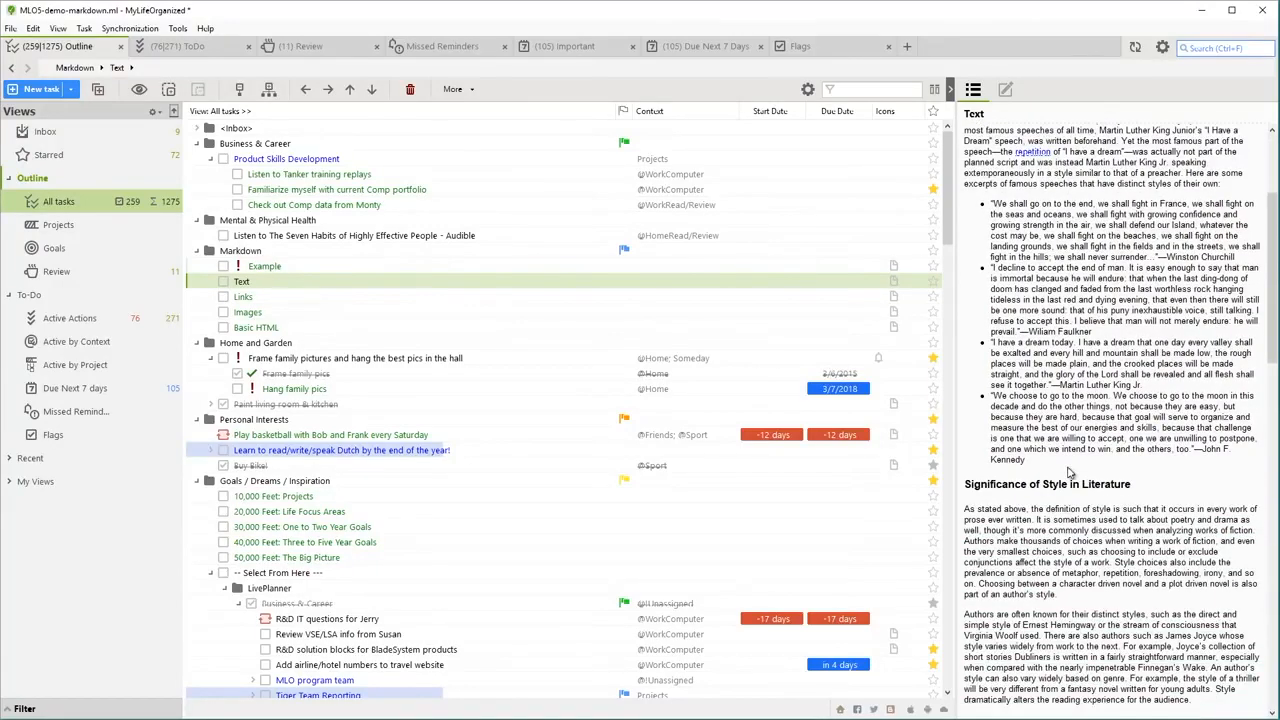
Examine the Links task's note, with its reference-style link examples
click(290, 297)
click(1001, 144)
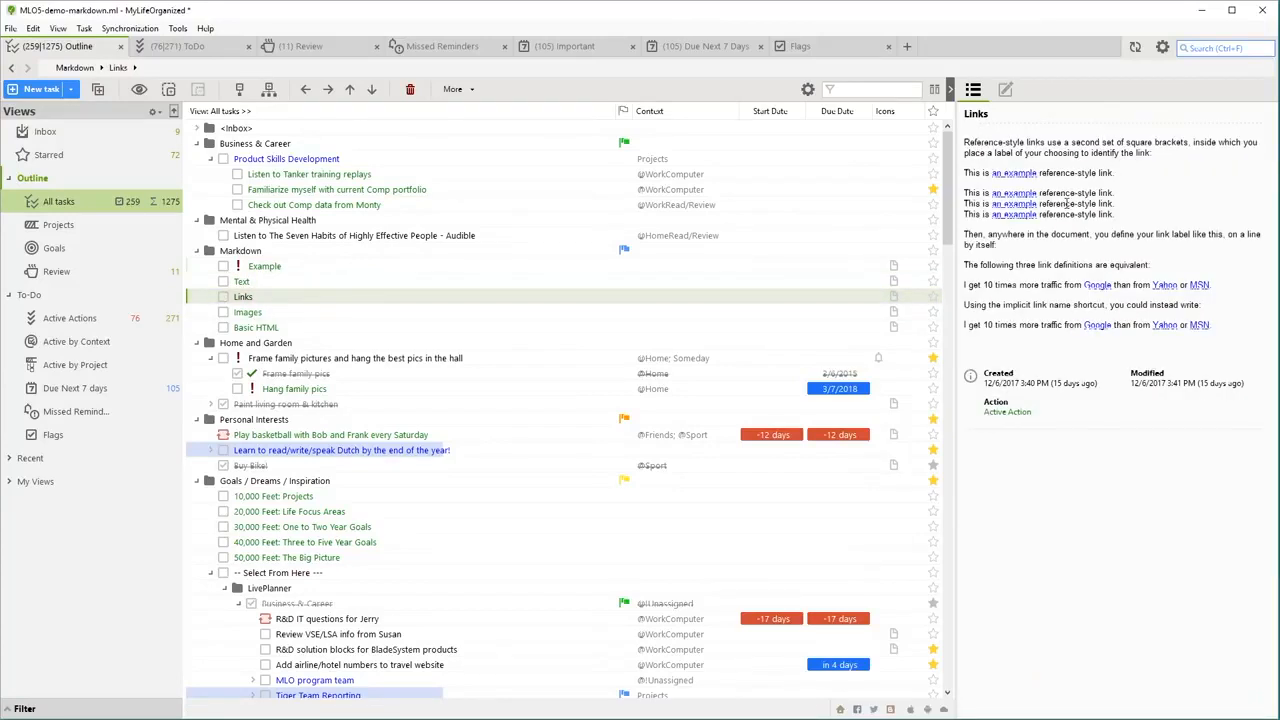
click(978, 92)
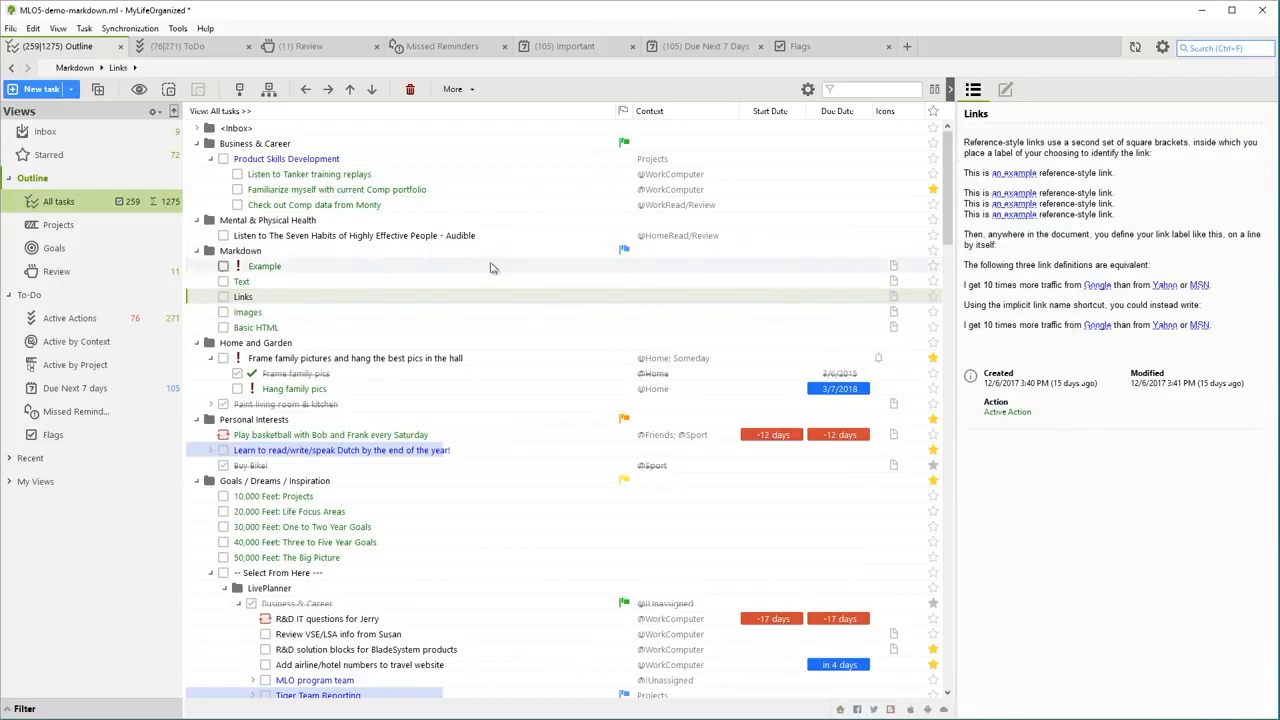
Examine the full note of the Images task, from the installer and checkbox icons down to the PNG and JPG pictures
click(400, 314)
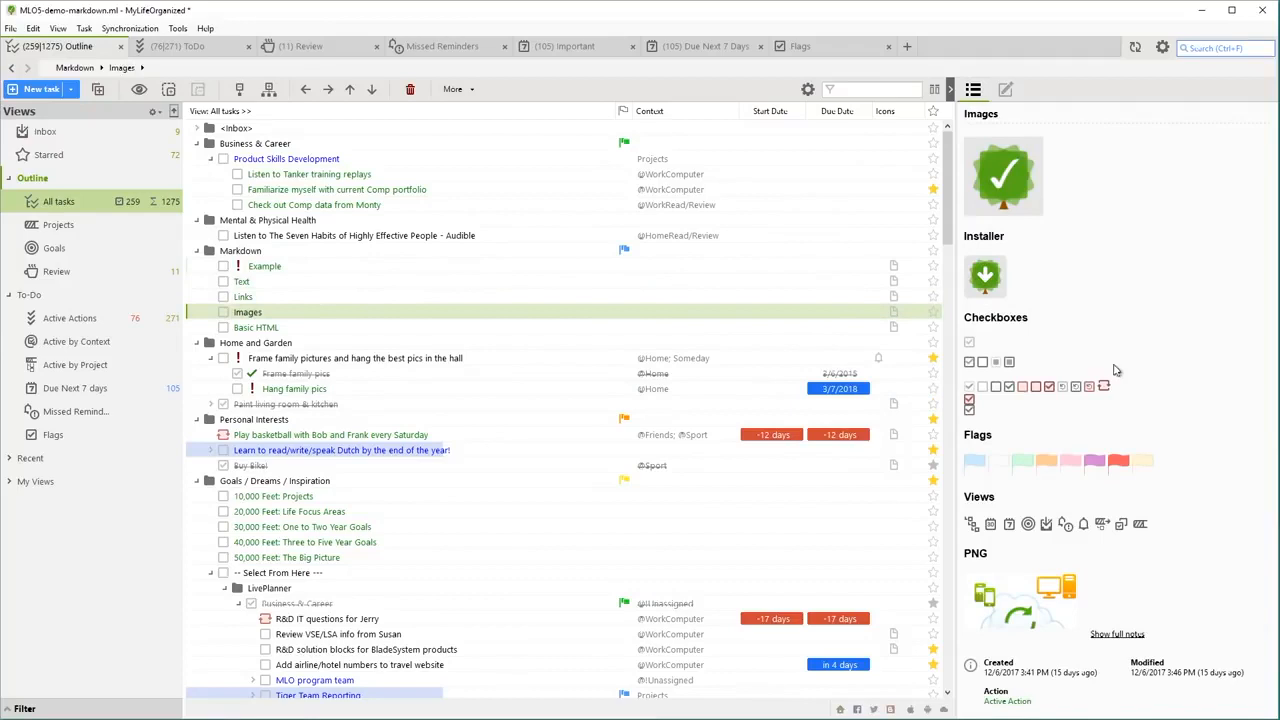
click(1112, 634)
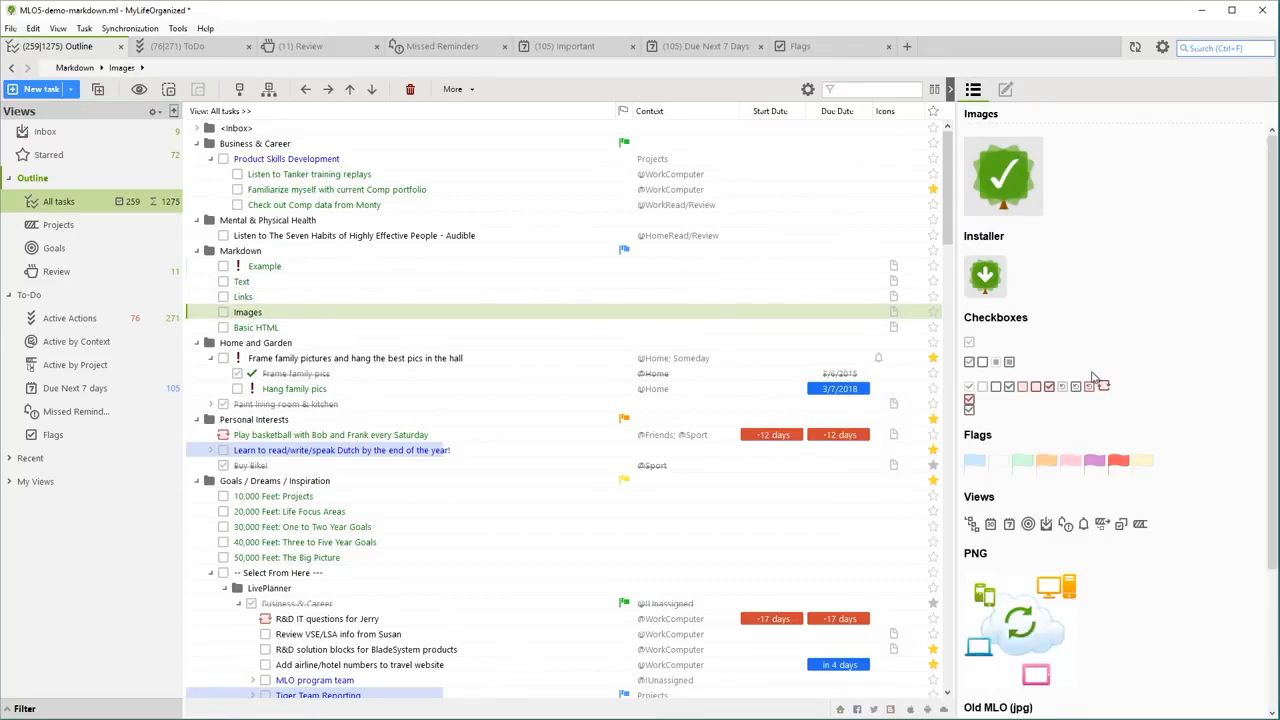
scroll(1095, 378, down, 2)
scroll(1095, 378, down, 3)
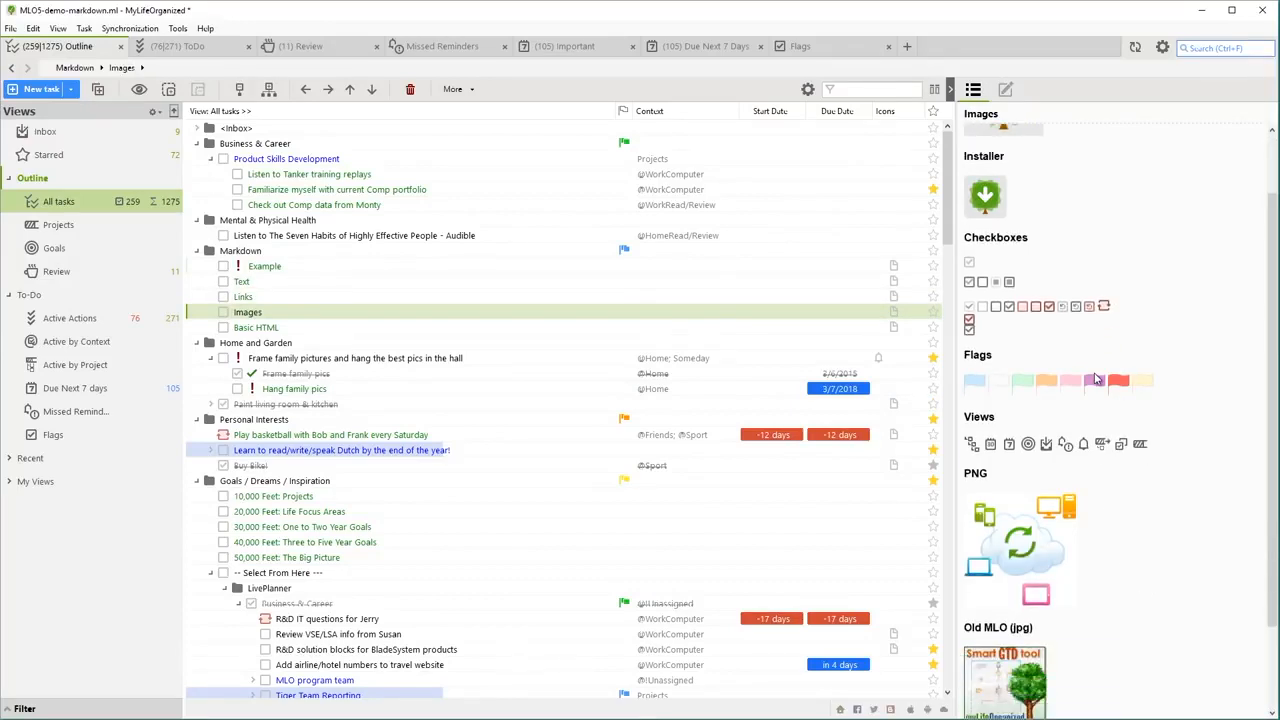
scroll(1095, 378, down, 1)
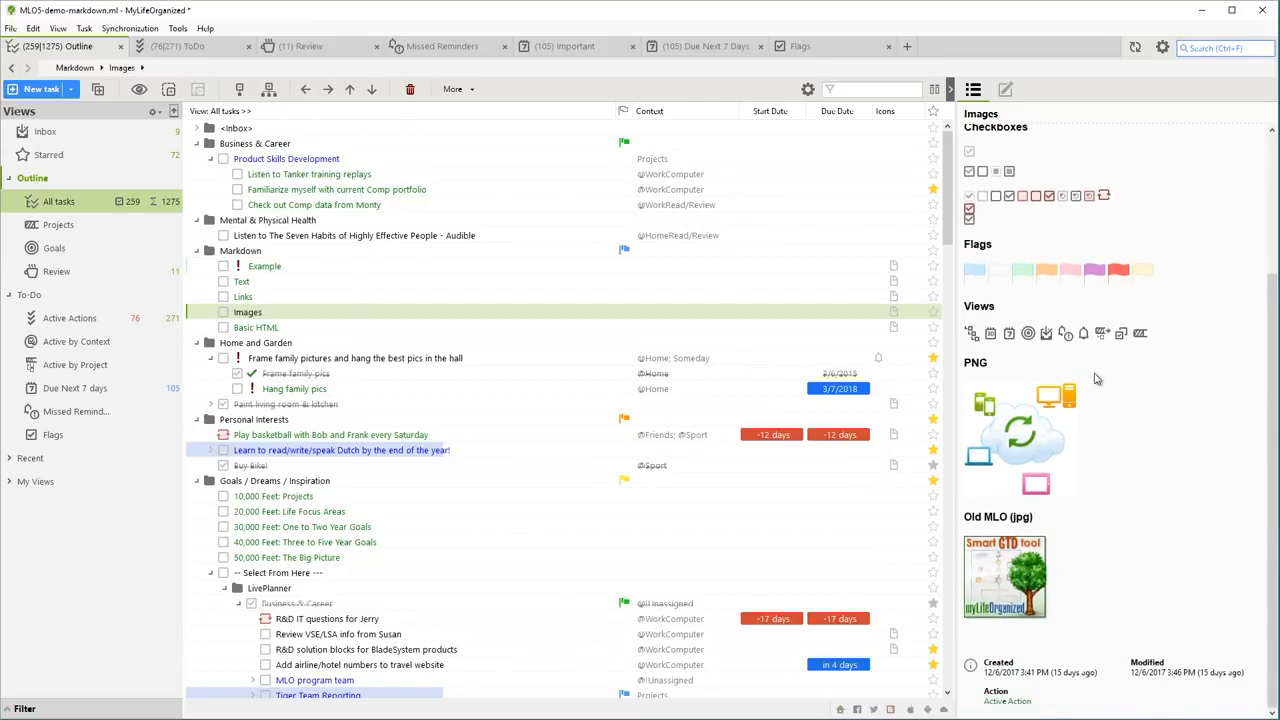
scroll(1095, 378, up, 2)
Compare the source of the Basic HTML note, with its coloured span tags, to its formatted preview
click(357, 330)
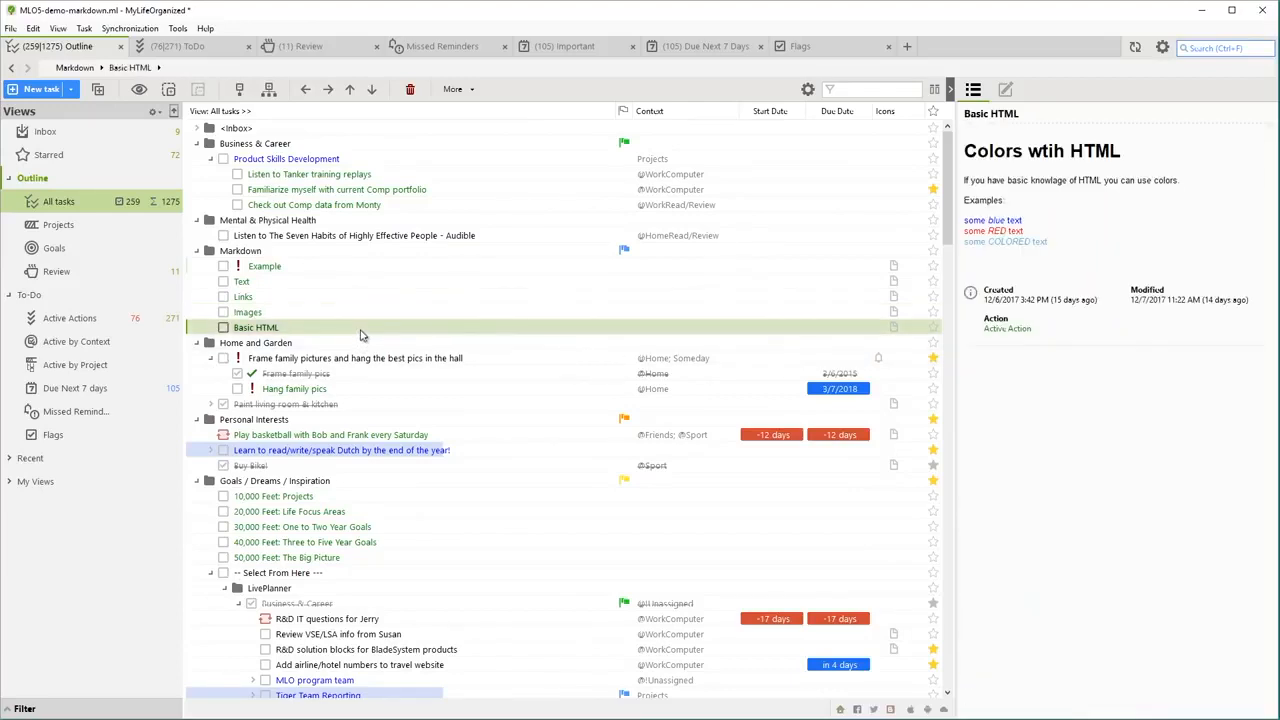
click(1034, 222)
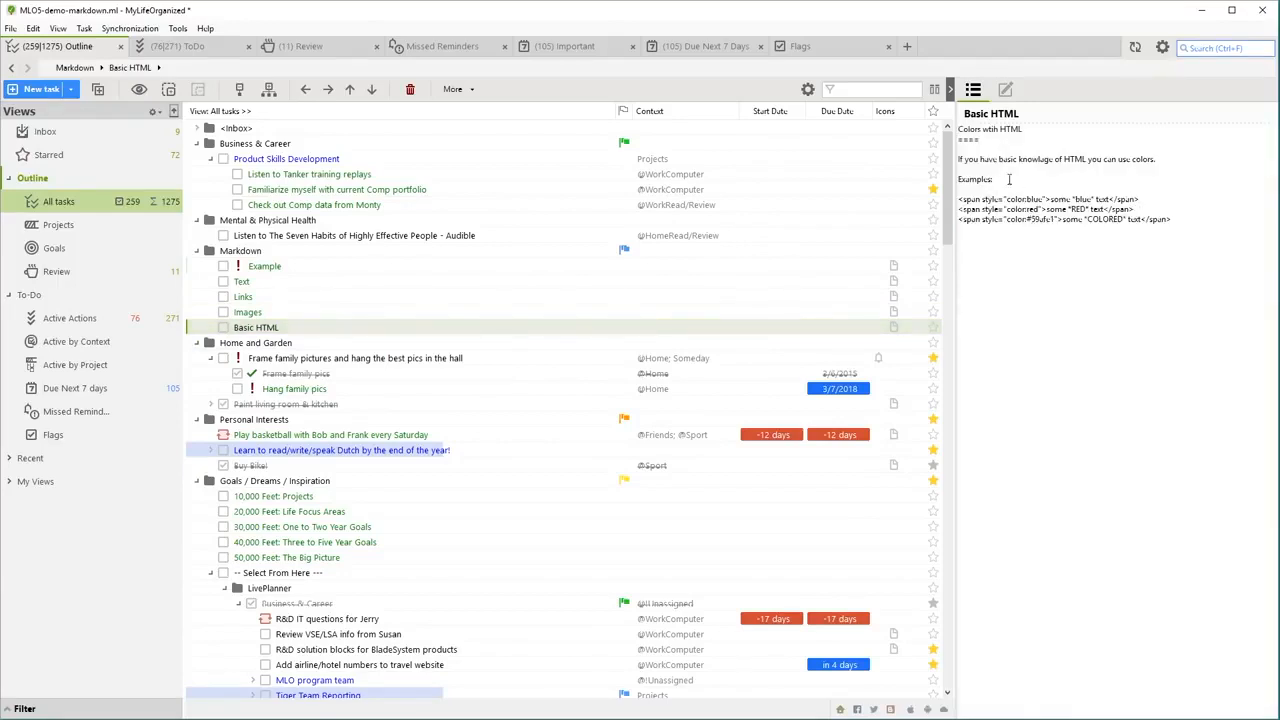
click(973, 90)
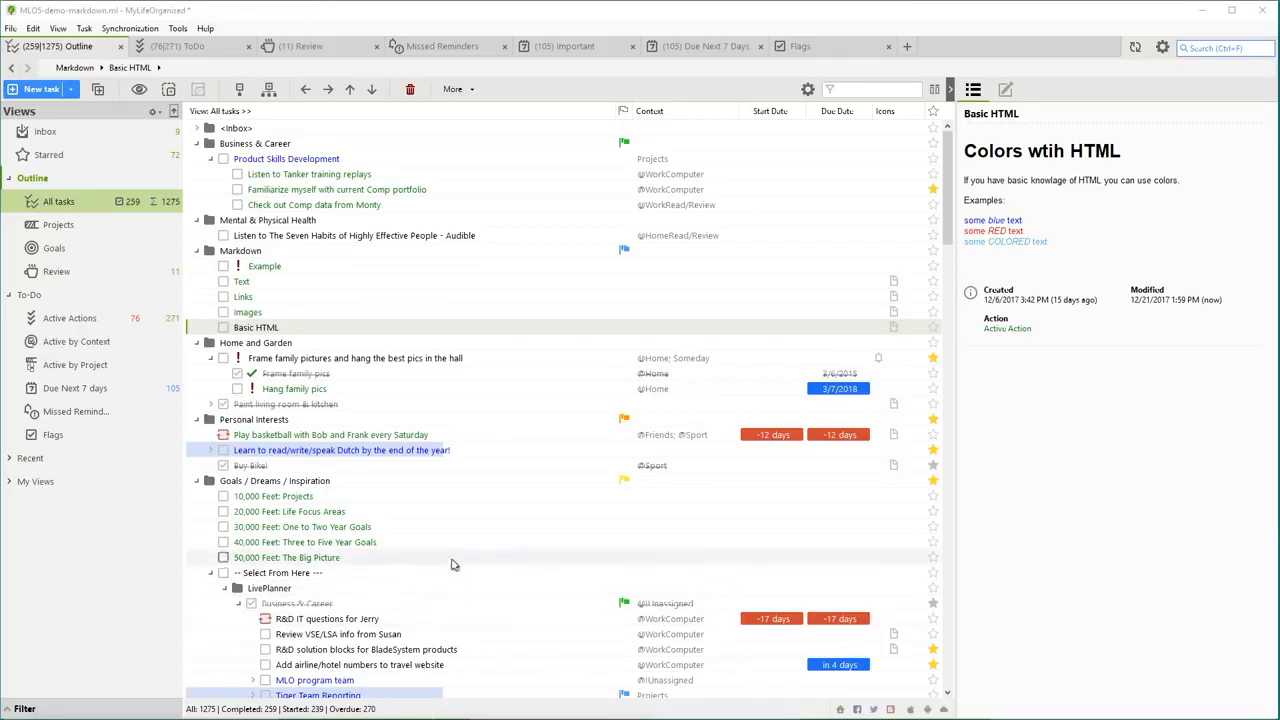
Sort the tasks in the Flags view by flag, and re-sort them by task name
click(816, 45)
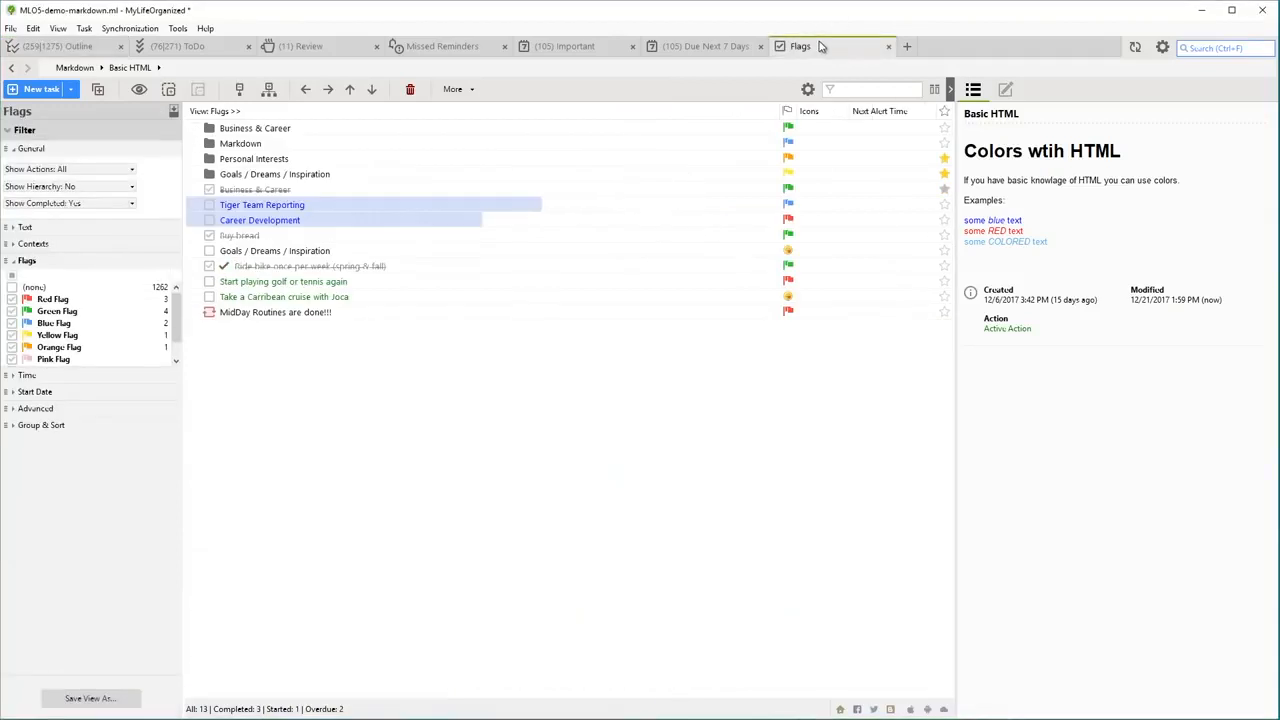
click(789, 111)
click(790, 111)
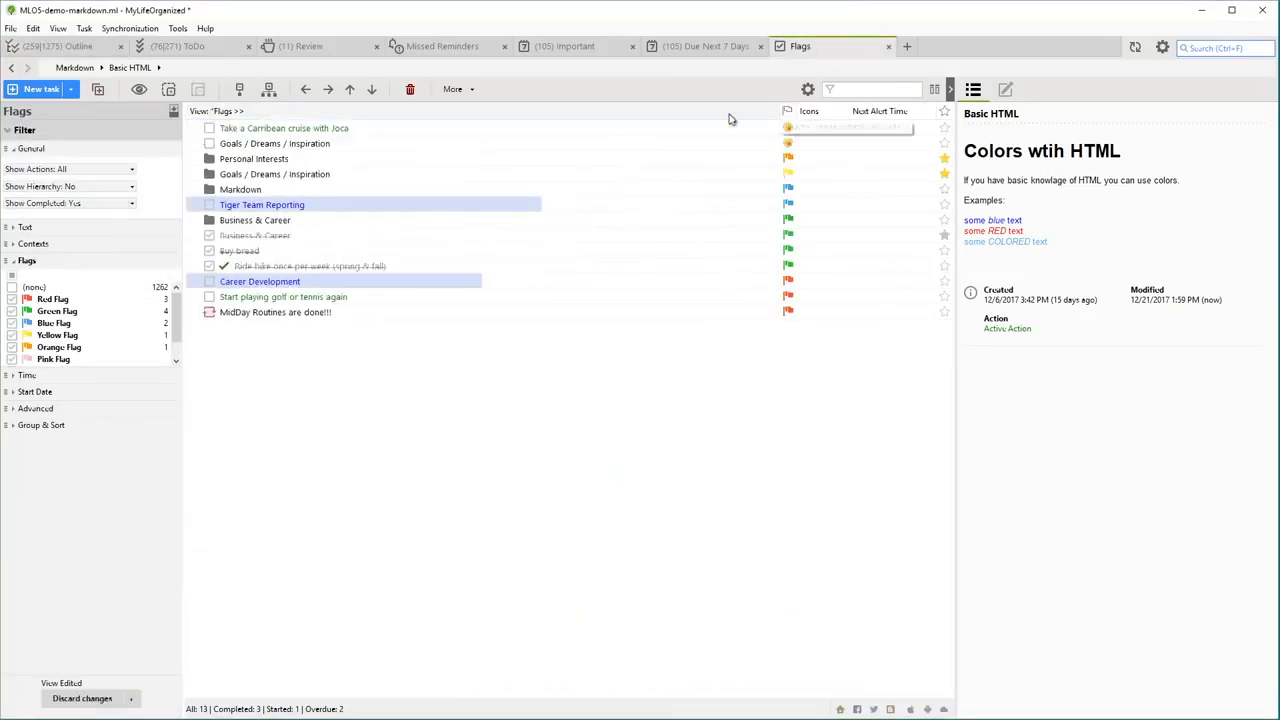
click(491, 112)
Mark the Goals / Dreams / Inspiration task, "Start playing golf or tennis again" and the Carribean cruise task as completed together
click(465, 190)
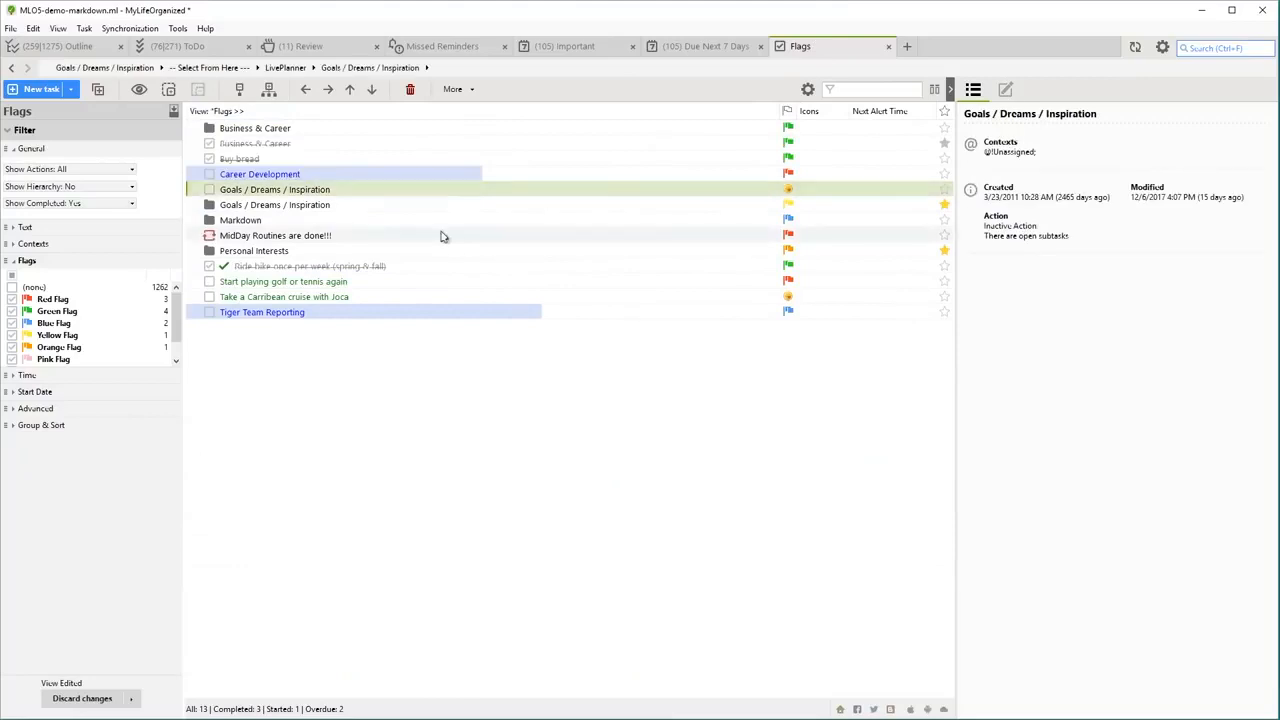
ctrl+click(436, 281)
ctrl+click(441, 297)
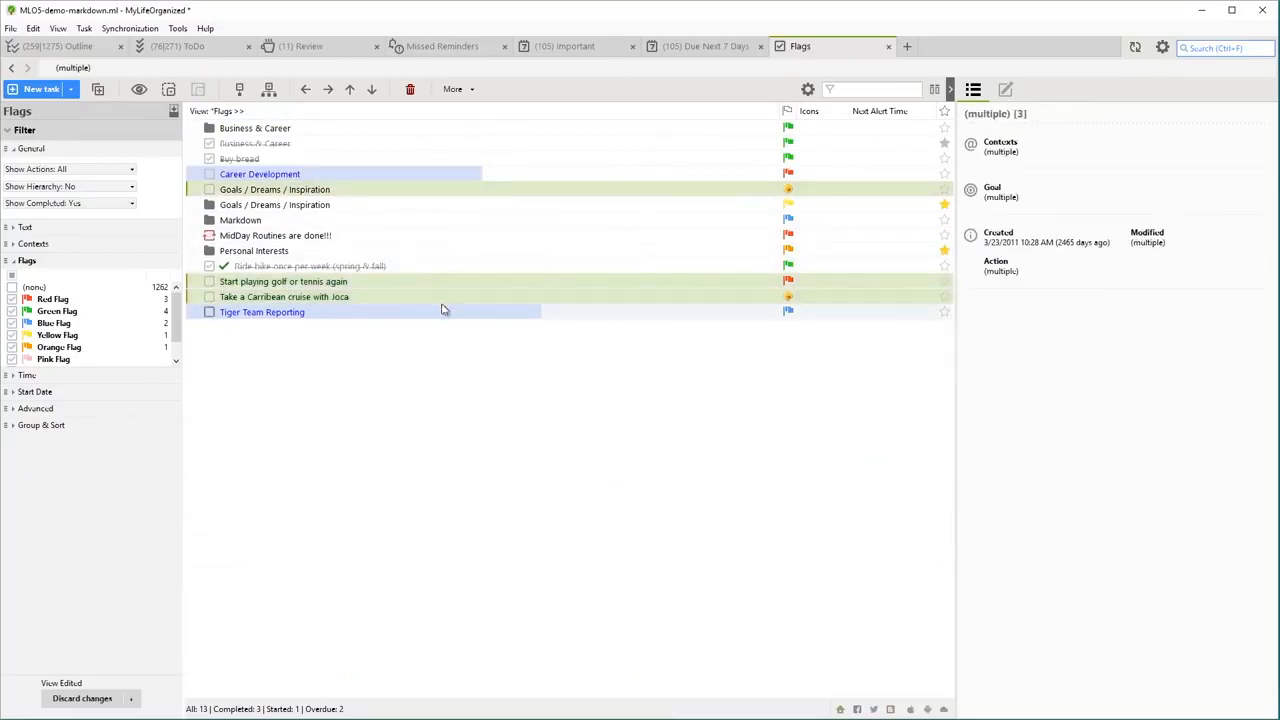
key(ctrl+space)
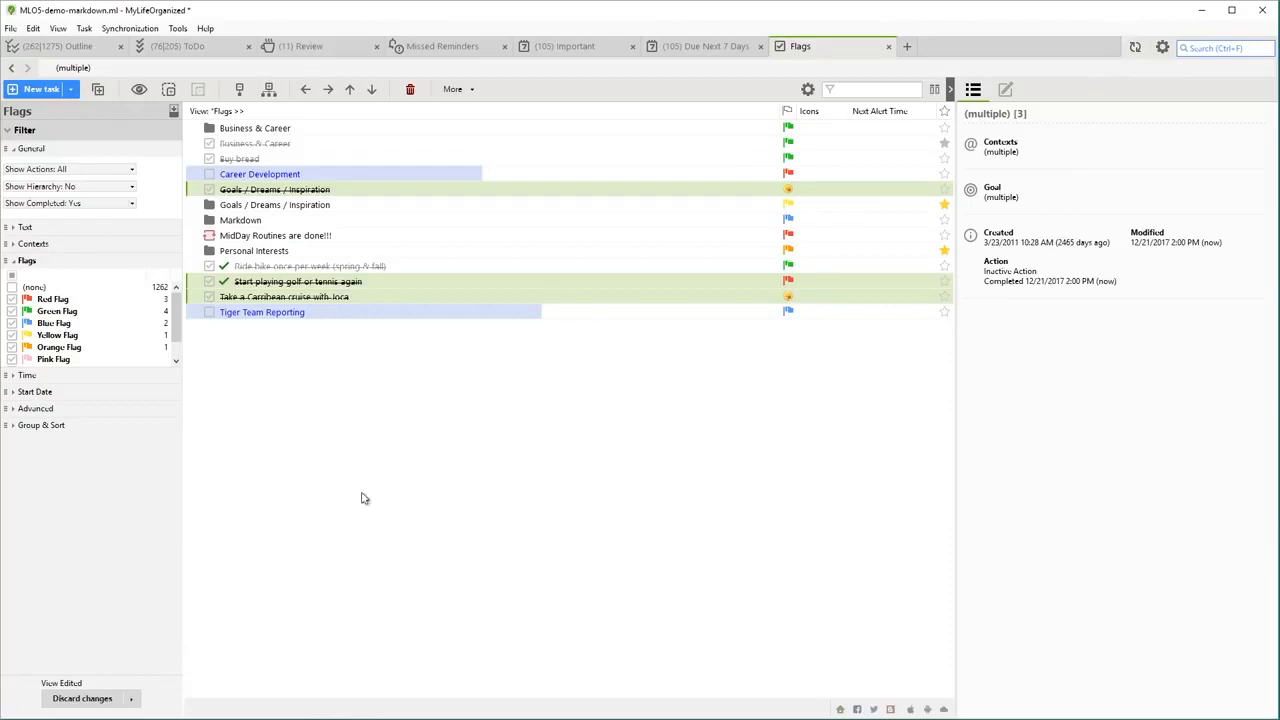
Select the Goals / Dreams / Inspiration folder and show it in the All tasks outline within the Flags workspace
click(363, 207)
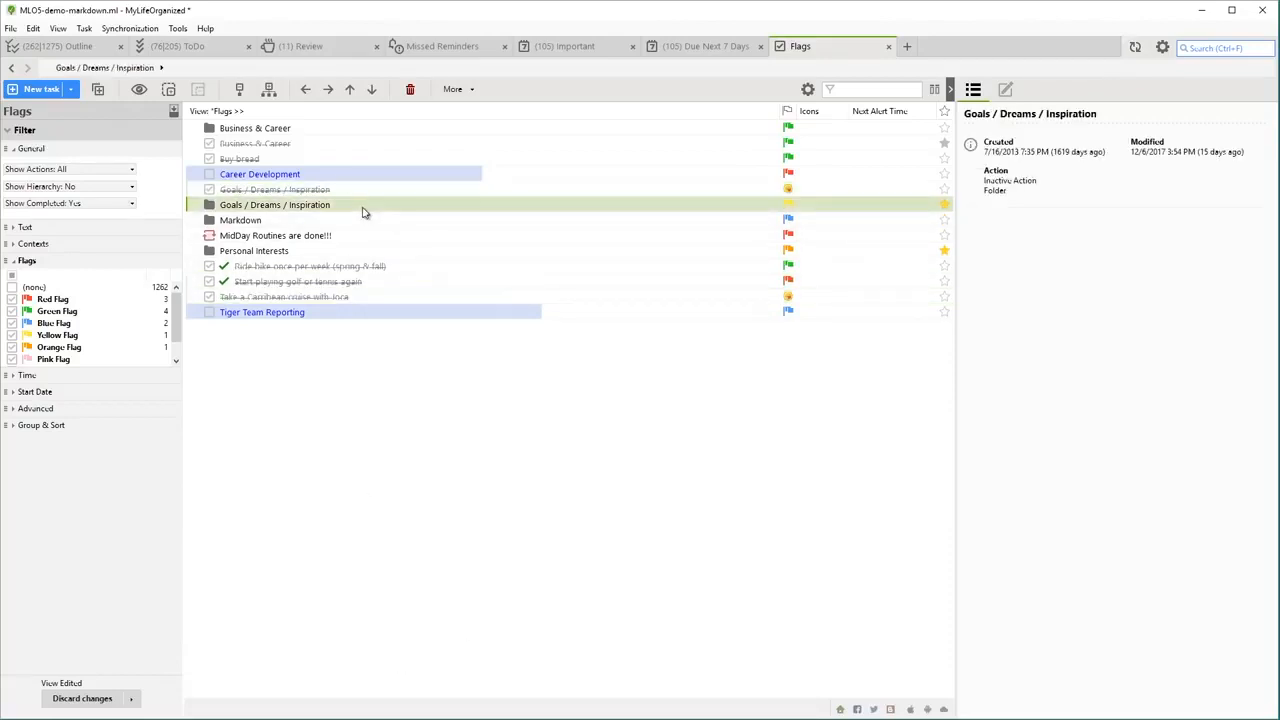
click(58, 131)
click(72, 201)
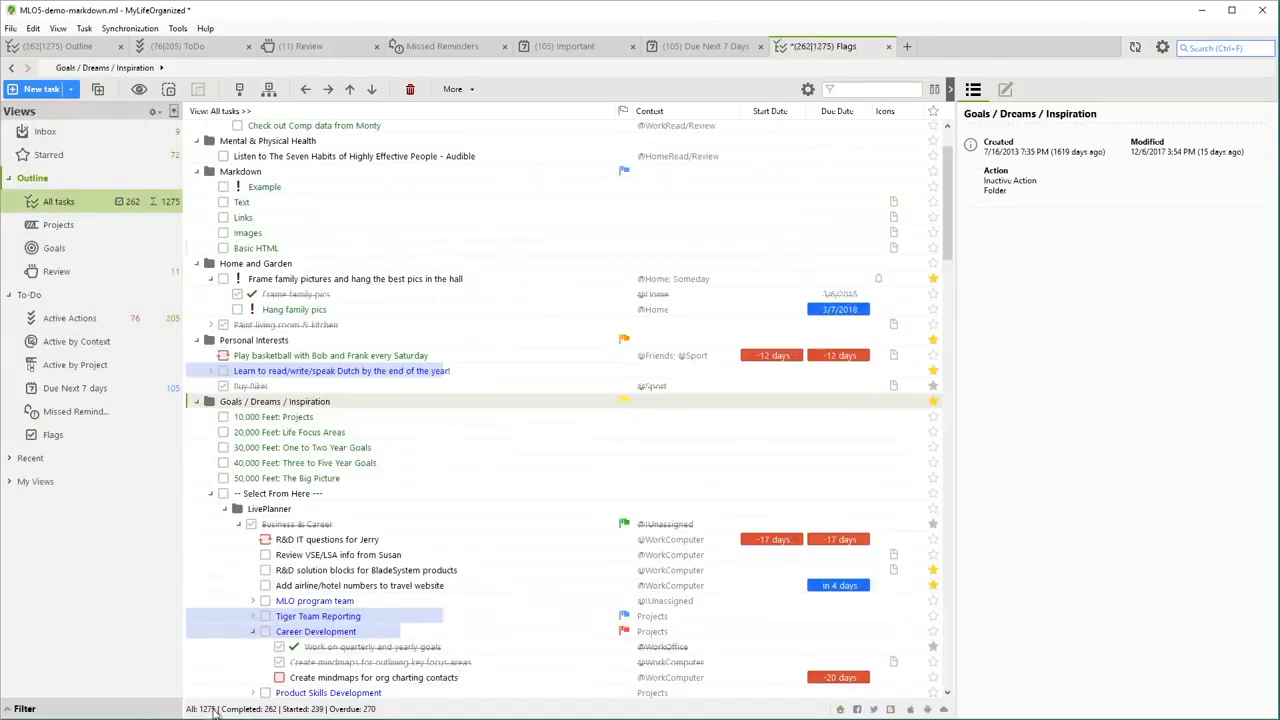